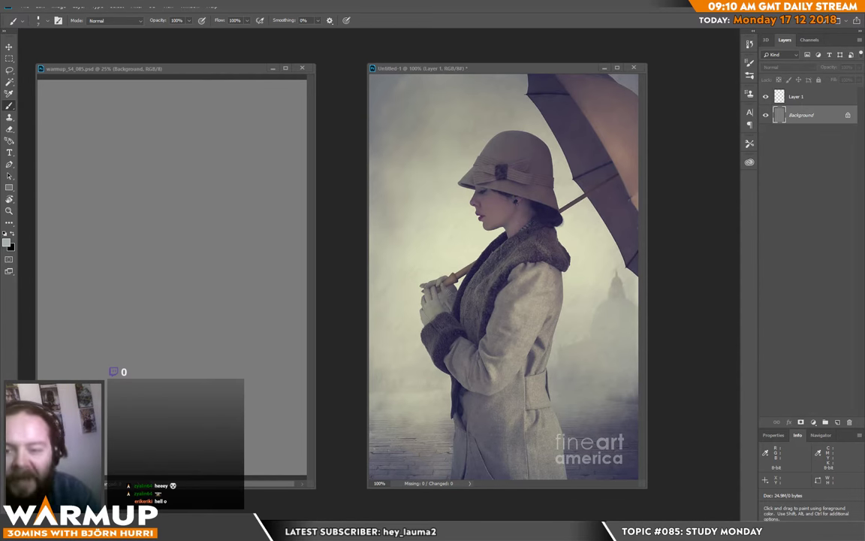
# Step: Arrange the warmup_S4_085.psd canvas beside the reference photo and widen the canvas window slightly
pyautogui.moveTo(398, 71); pyautogui.dragTo(485, 41)
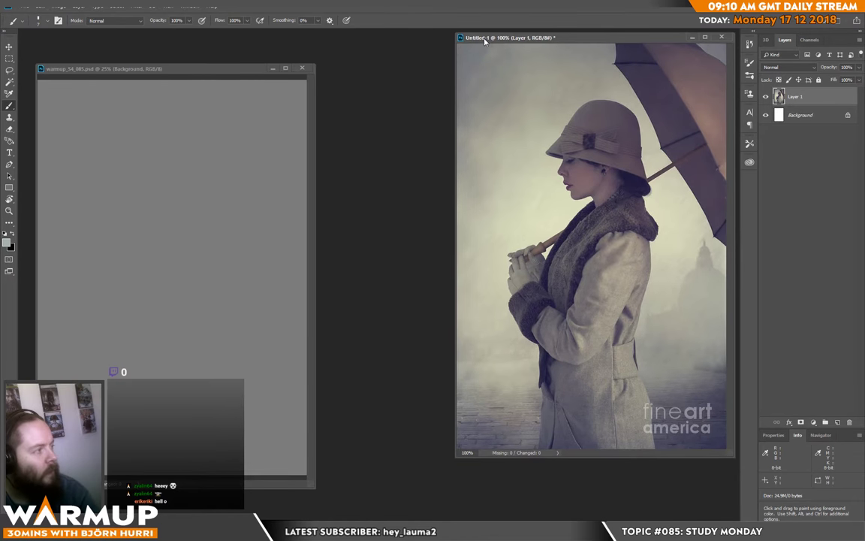
pyautogui.click(112, 72)
pyautogui.moveTo(116, 70); pyautogui.dragTo(250, 40)
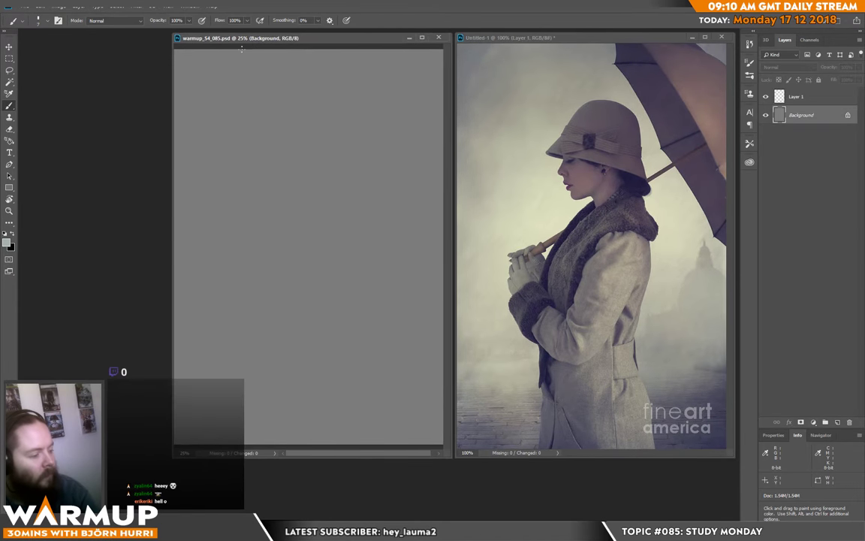
pyautogui.moveTo(171, 461); pyautogui.dragTo(150, 463)
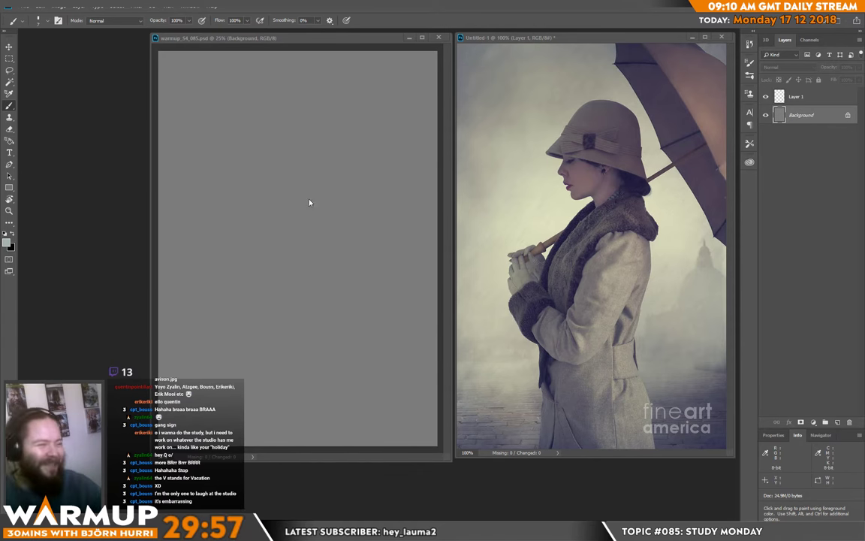
# Step: Choose the soft 300 px sketcher brush, enlarge it to 464 px and dab it near the canvas's upper edge
pyautogui.click(270, 190)
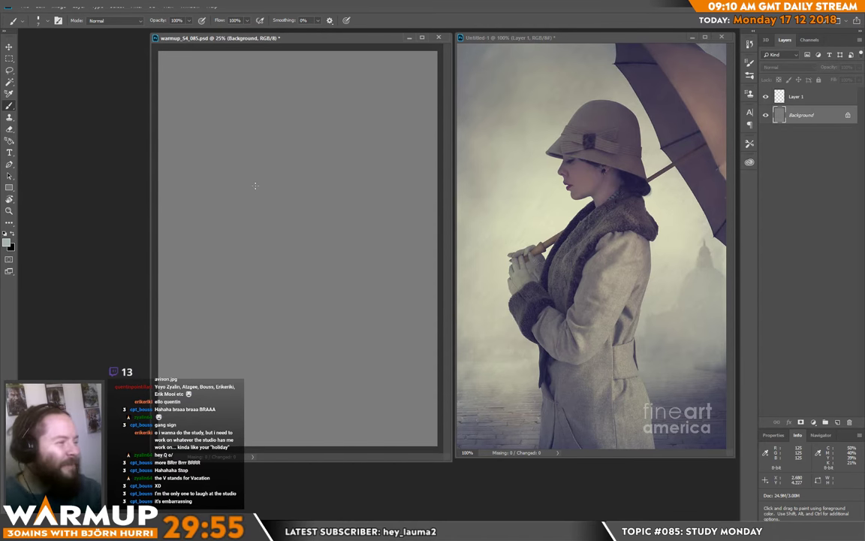
pyautogui.rightClick(256, 186)
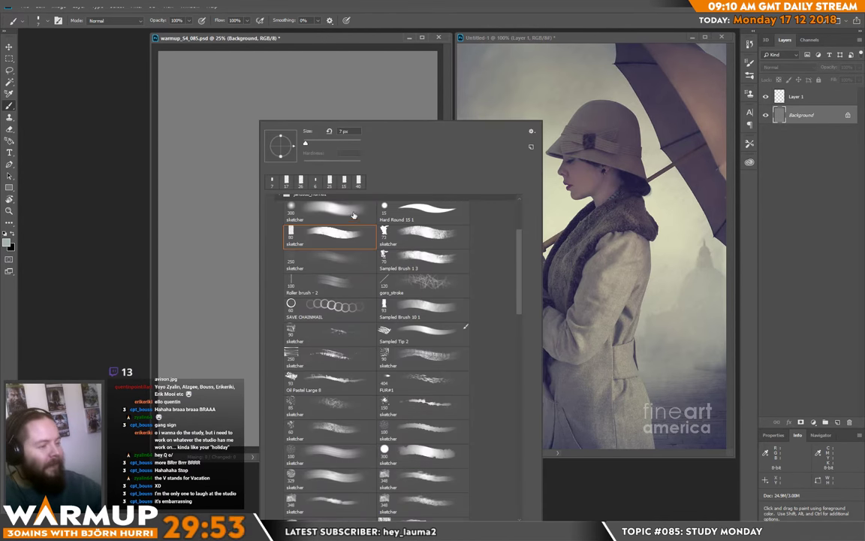
pyautogui.moveTo(349, 144); pyautogui.dragTo(355, 143)
pyautogui.click(316, 87)
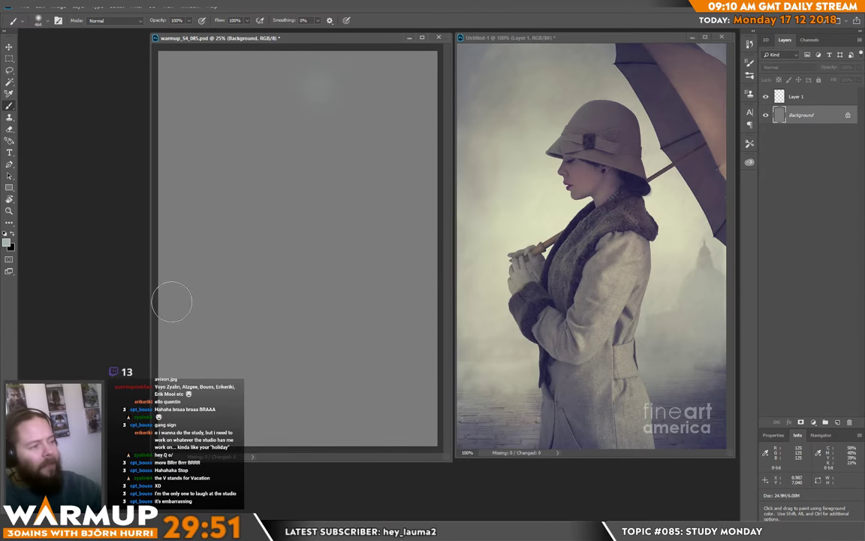
# Step: Set the foreground colour to the pale yellow d5cfa5
pyautogui.click(7, 241)
pyautogui.moveTo(384, 387); pyautogui.dragTo(387, 386)
pyautogui.moveTo(298, 318)
pyautogui.mouseDown()
pyautogui.moveTo(309, 317)
pyautogui.moveTo(286, 300)
pyautogui.mouseUp()
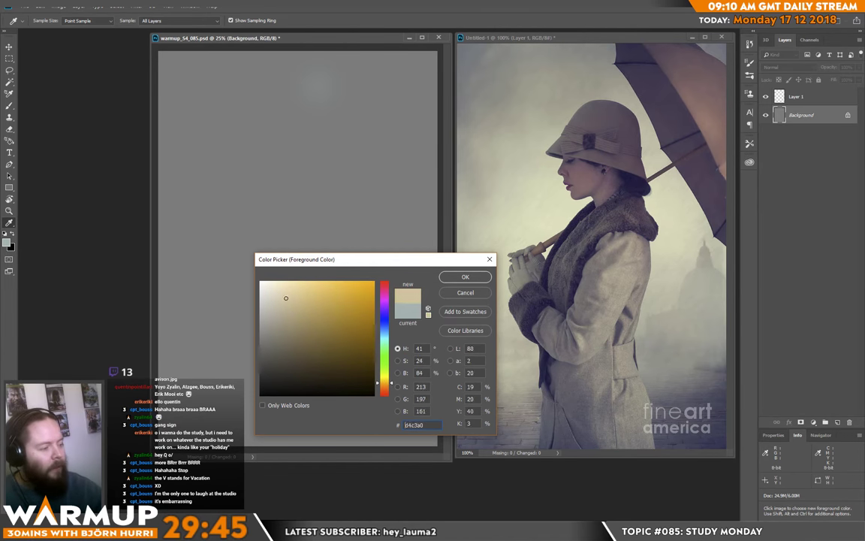
pyautogui.click(383, 379)
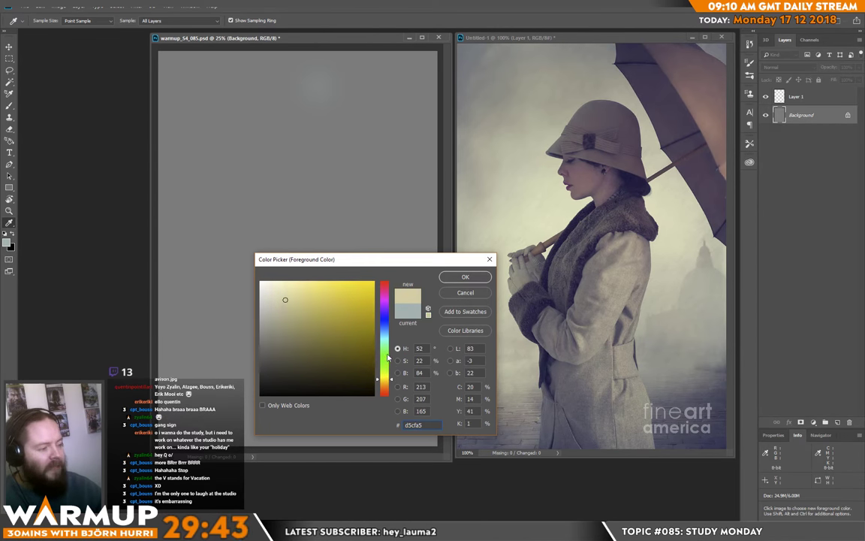
pyautogui.click(464, 278)
# Step: Paint a large, soft pale-yellow glow over the middle of the Background layer, leaving the corners grey
pyautogui.press('b')
pyautogui.moveTo(196, 270)
pyautogui.mouseDown()
pyautogui.moveTo(210, 127)
pyautogui.moveTo(337, 60)
pyautogui.moveTo(383, 187)
pyautogui.moveTo(338, 338)
pyautogui.moveTo(353, 301)
pyautogui.moveTo(240, 225)
pyautogui.moveTo(199, 176)
pyautogui.moveTo(191, 315)
pyautogui.moveTo(262, 353)
pyautogui.moveTo(375, 233)
pyautogui.moveTo(324, 135)
pyautogui.moveTo(300, 241)
pyautogui.moveTo(248, 270)
pyautogui.moveTo(255, 293)
pyautogui.mouseUp()
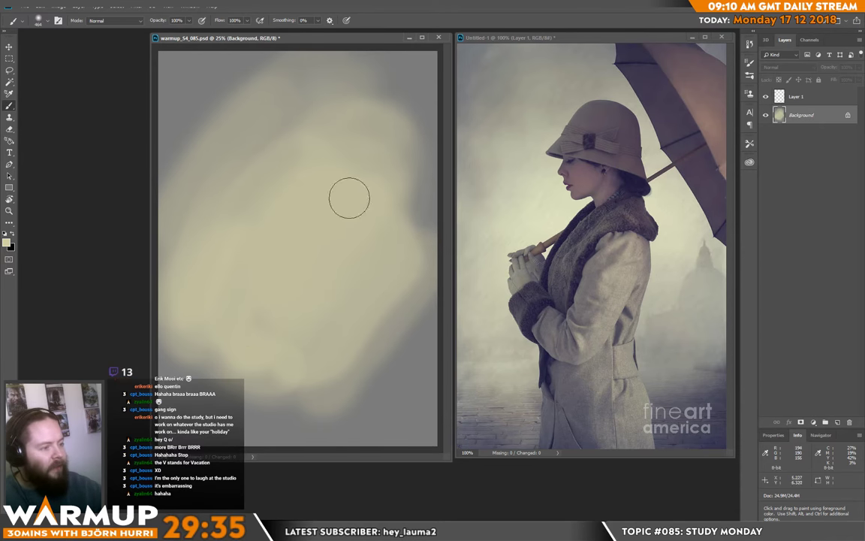
pyautogui.moveTo(280, 327)
pyautogui.mouseDown()
pyautogui.moveTo(361, 275)
pyautogui.moveTo(382, 110)
pyautogui.moveTo(218, 197)
pyautogui.moveTo(349, 97)
pyautogui.moveTo(433, 151)
pyautogui.moveTo(370, 342)
pyautogui.moveTo(227, 370)
pyautogui.moveTo(223, 383)
pyautogui.moveTo(290, 392)
pyautogui.moveTo(231, 362)
pyautogui.moveTo(212, 379)
pyautogui.moveTo(180, 355)
pyautogui.moveTo(423, 278)
pyautogui.moveTo(407, 346)
pyautogui.moveTo(411, 216)
pyautogui.moveTo(343, 125)
pyautogui.mouseUp()
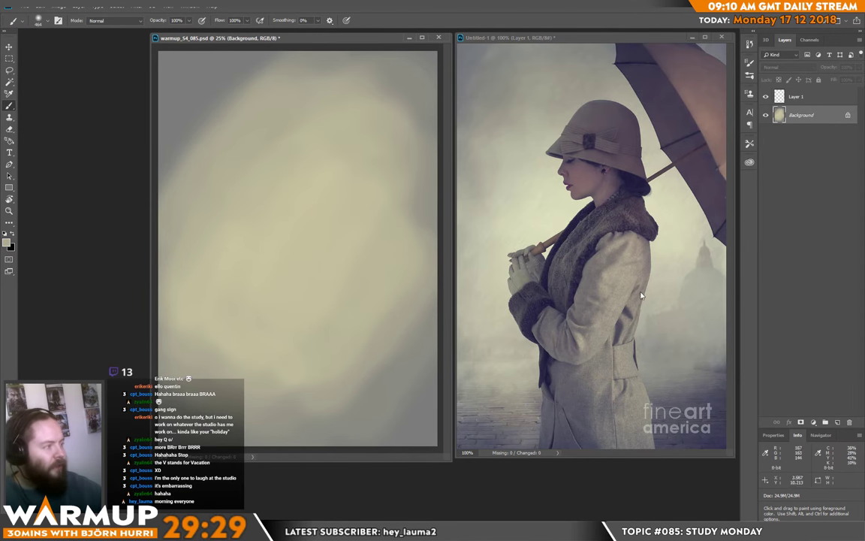
# Step: Make Layer 1 active and set the foreground colour to the muted brown 9d6e57
pyautogui.click(797, 96)
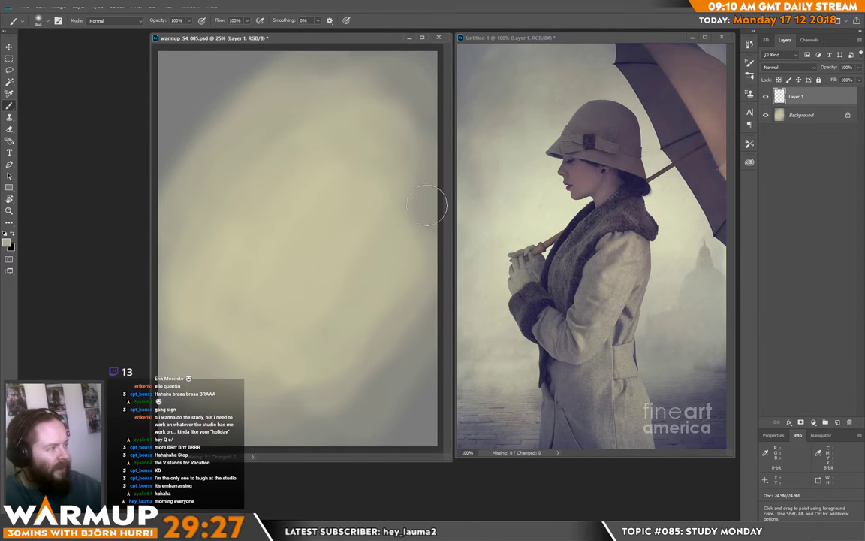
pyautogui.click(8, 241)
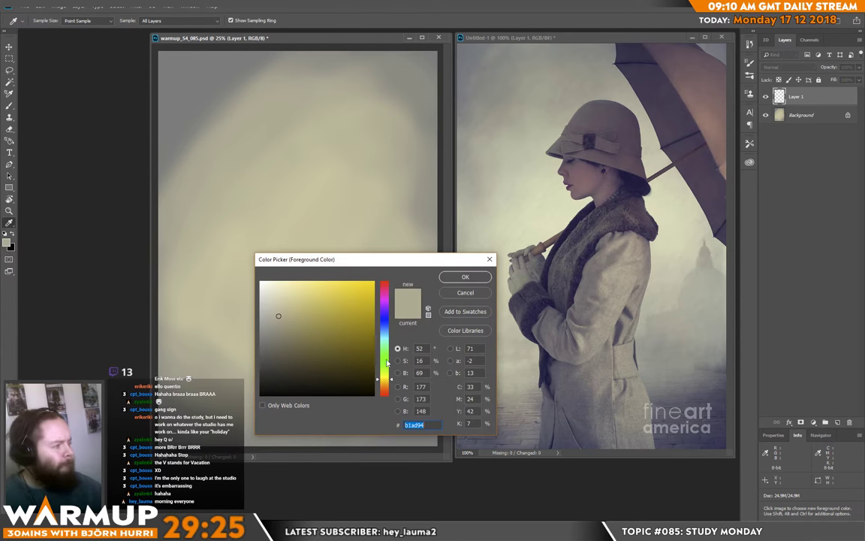
pyautogui.moveTo(380, 391); pyautogui.dragTo(380, 388)
pyautogui.click(314, 312)
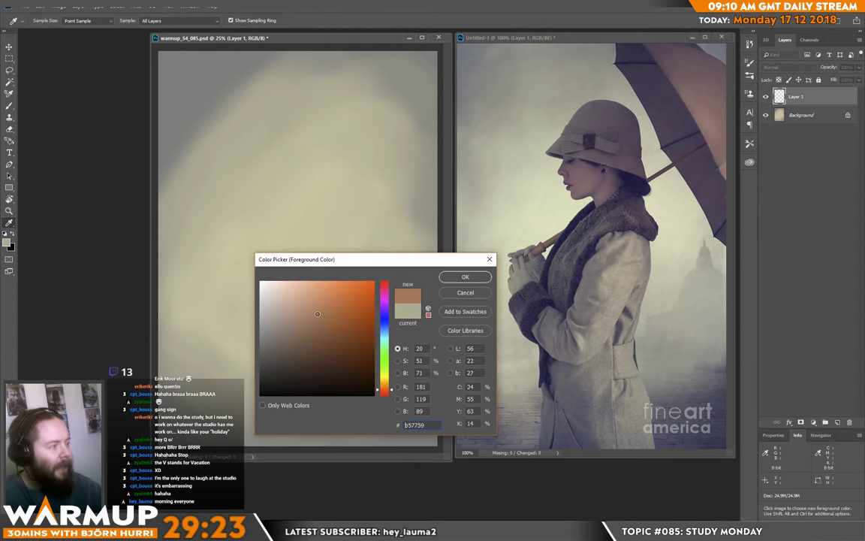
pyautogui.click(312, 326)
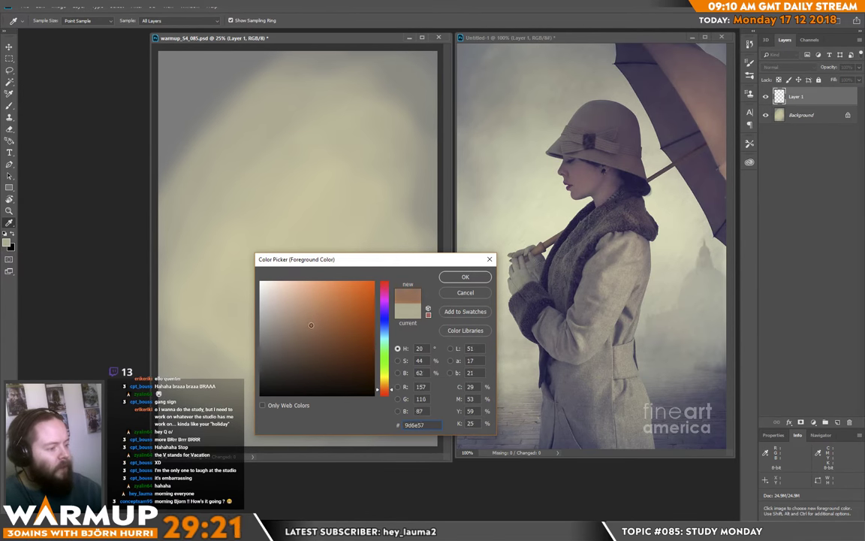
pyautogui.click(477, 279)
# Step: Paint the umbrella's brown outer panel in the canvas's upper-right corner with the 80 px sketcher brush enlarged to 291 px
pyautogui.rightClick(353, 239)
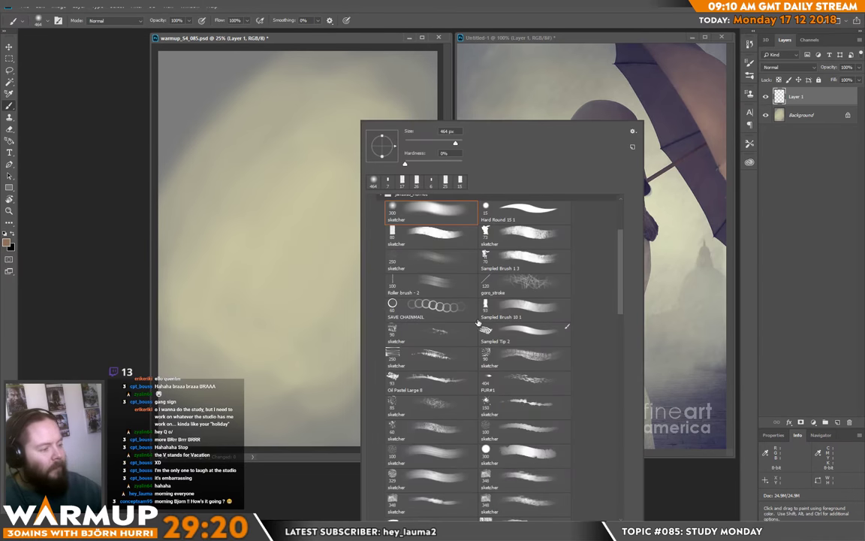
pyautogui.click(449, 233)
pyautogui.click(448, 144)
pyautogui.moveTo(361, 61)
pyautogui.mouseDown()
pyautogui.moveTo(385, 92)
pyautogui.moveTo(439, 105)
pyautogui.mouseUp()
pyautogui.moveTo(367, 73); pyautogui.dragTo(431, 164)
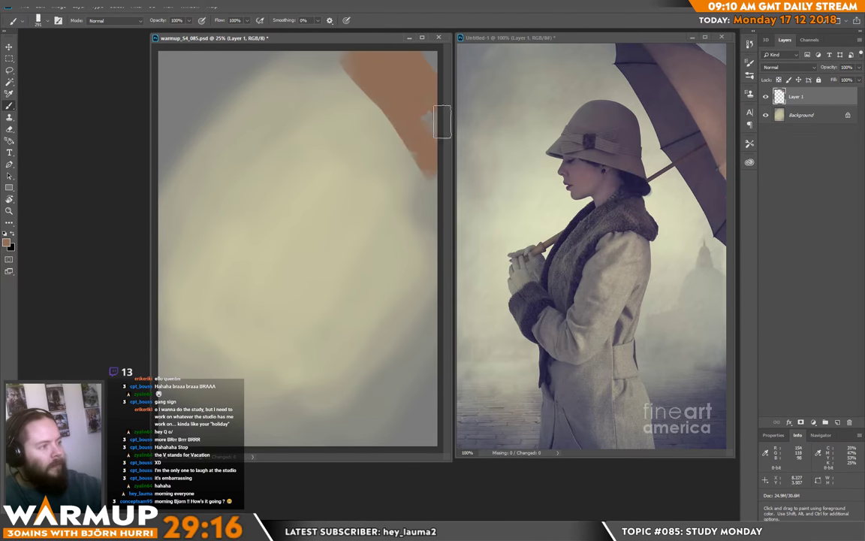
# Step: Set the foreground colour to the greyish purple 6b5b6c and block in the upper part of the umbrella's underside
pyautogui.click(8, 240)
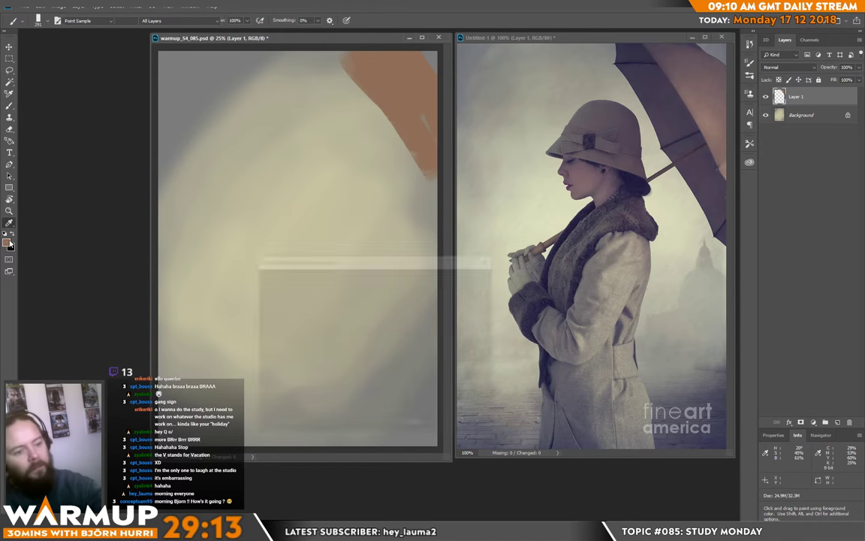
pyautogui.moveTo(383, 389); pyautogui.dragTo(383, 301)
pyautogui.moveTo(290, 334); pyautogui.dragTo(277, 347)
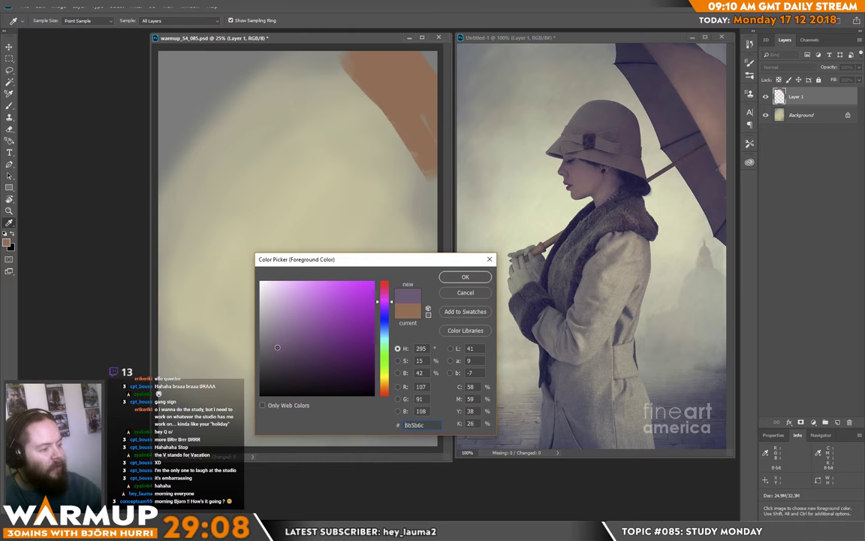
pyautogui.click(465, 276)
pyautogui.press('b')
pyautogui.moveTo(367, 103); pyautogui.dragTo(338, 60)
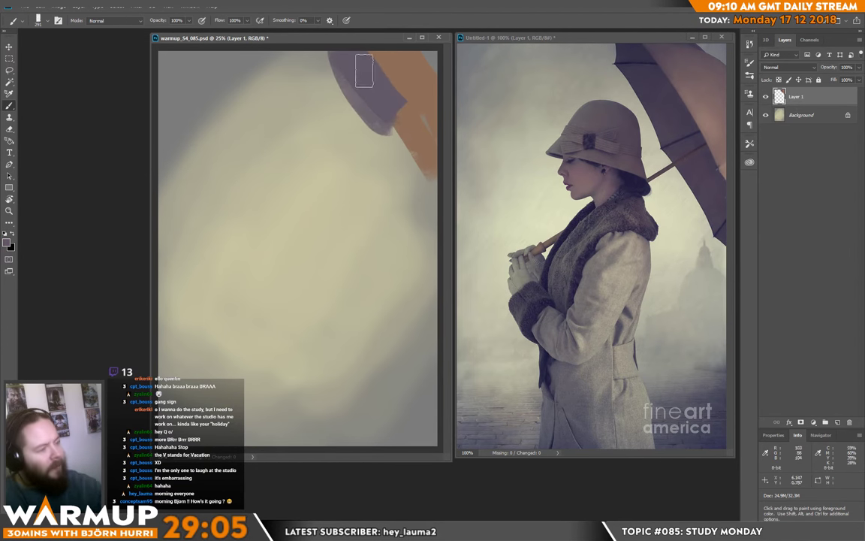
# Step: Darken the purple to 4b414c and paint the umbrella's whole underside along the brown panel to the canvas's right edge
pyautogui.press('i')
pyautogui.click(7, 241)
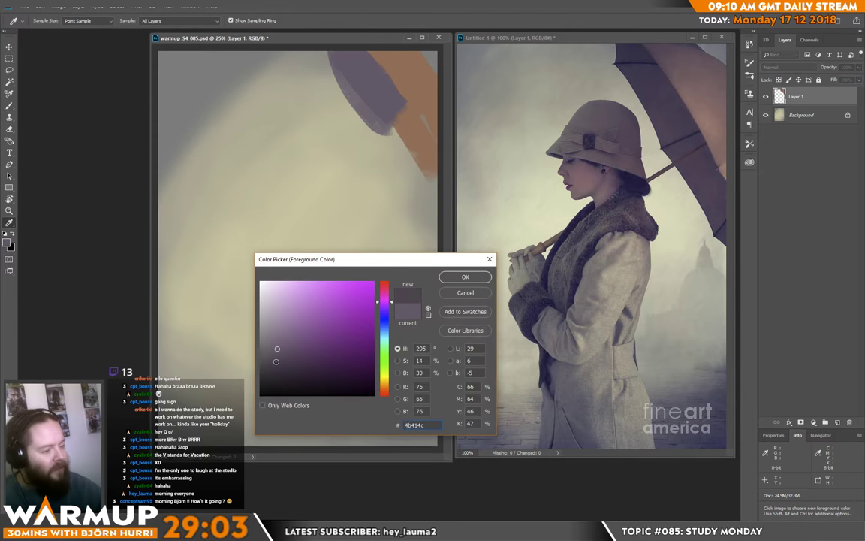
pyautogui.click(466, 277)
pyautogui.press('b')
pyautogui.moveTo(374, 89)
pyautogui.mouseDown()
pyautogui.moveTo(384, 109)
pyautogui.moveTo(367, 69)
pyautogui.mouseUp()
pyautogui.moveTo(417, 155)
pyautogui.mouseDown()
pyautogui.moveTo(406, 150)
pyautogui.moveTo(428, 211)
pyautogui.moveTo(289, 45)
pyautogui.moveTo(392, 186)
pyautogui.mouseUp()
pyautogui.moveTo(379, 124); pyautogui.dragTo(410, 180)
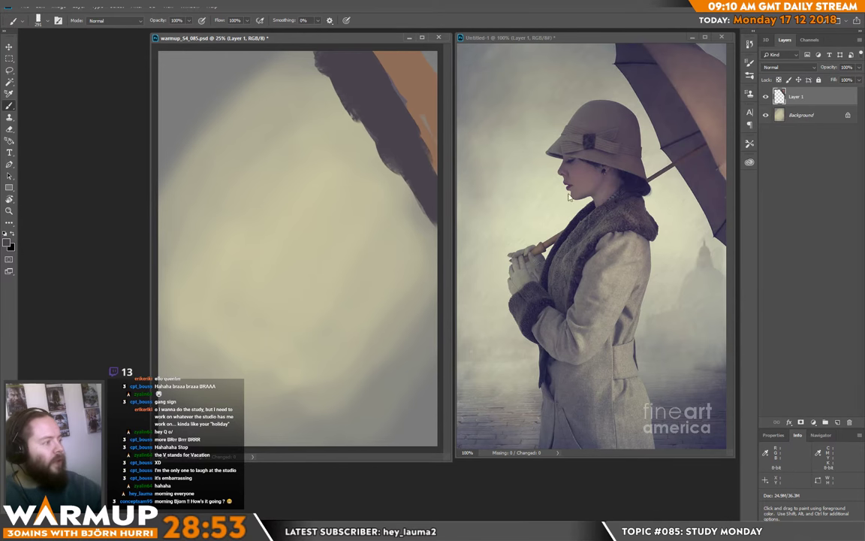
# Step: Set the foreground colour to the dark greyish brown 4b3d35
pyautogui.click(9, 238)
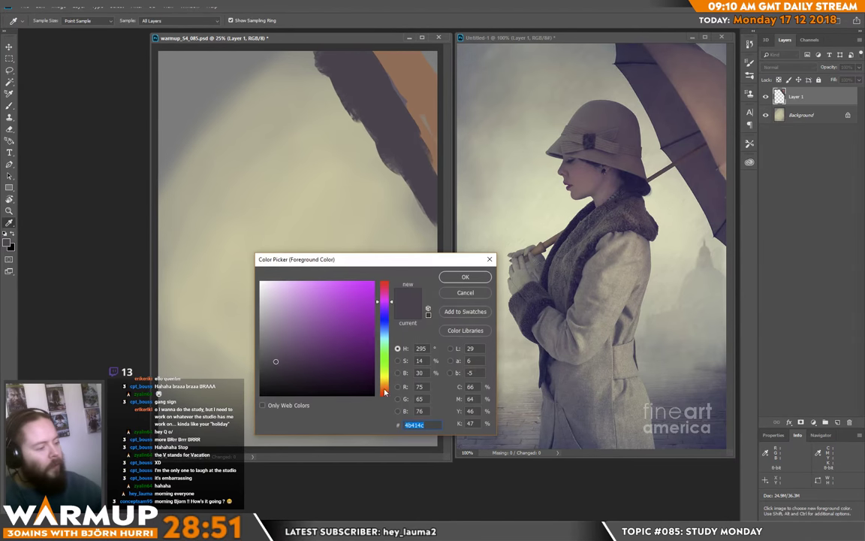
pyautogui.click(386, 387)
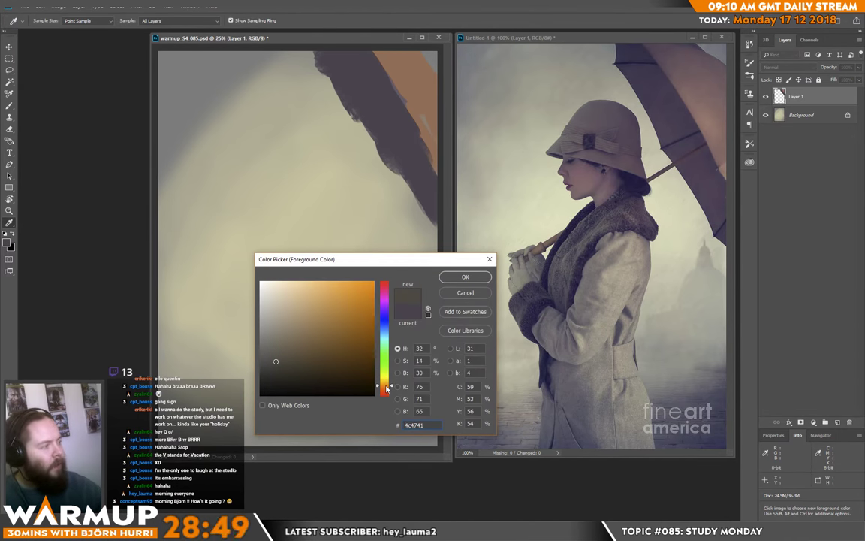
pyautogui.moveTo(386, 388)
pyautogui.mouseDown()
pyautogui.moveTo(385, 309)
pyautogui.moveTo(387, 396)
pyautogui.moveTo(382, 293)
pyautogui.moveTo(392, 391)
pyautogui.mouseUp()
pyautogui.moveTo(276, 360); pyautogui.dragTo(293, 362)
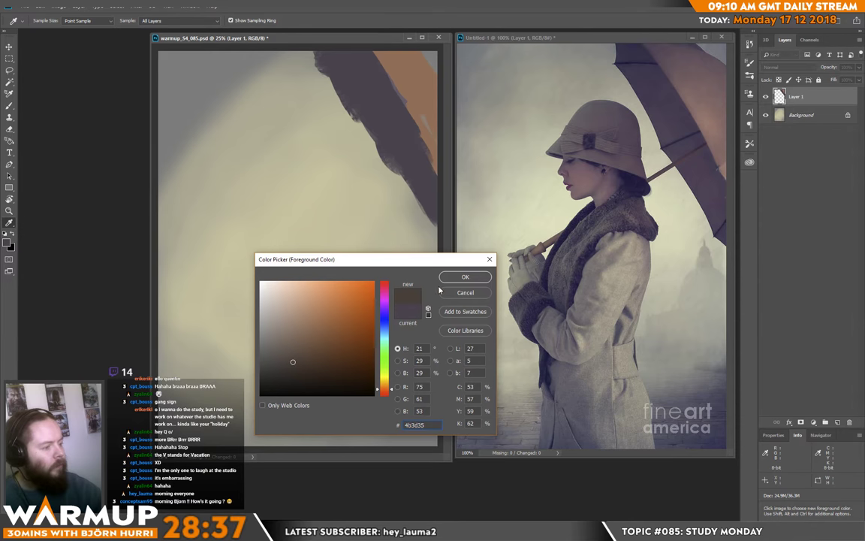
pyautogui.click(465, 277)
# Step: Try a stroke for the umbrella shaft with the brush at 84 px, and undo it
pyautogui.press('b')
pyautogui.rightClick(396, 155)
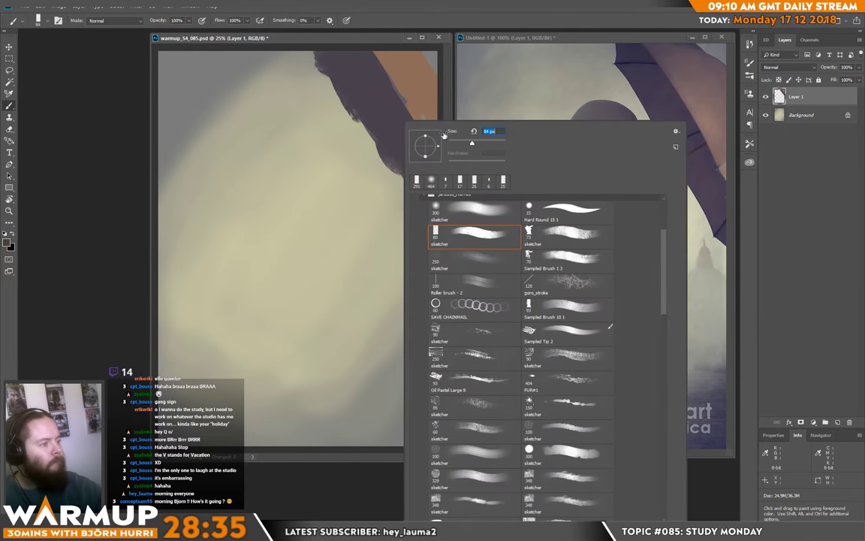
pyautogui.click(386, 126)
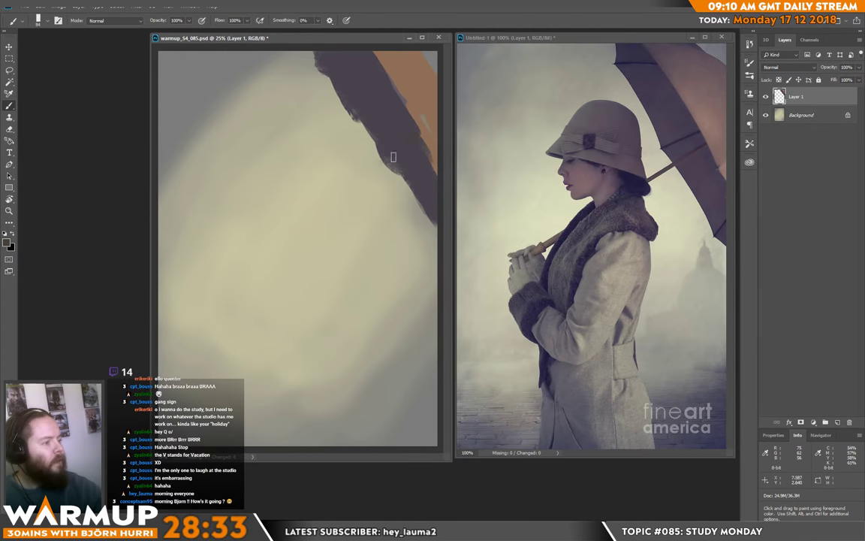
pyautogui.moveTo(393, 156); pyautogui.dragTo(353, 180)
pyautogui.hotkey('ctrl', 'z')
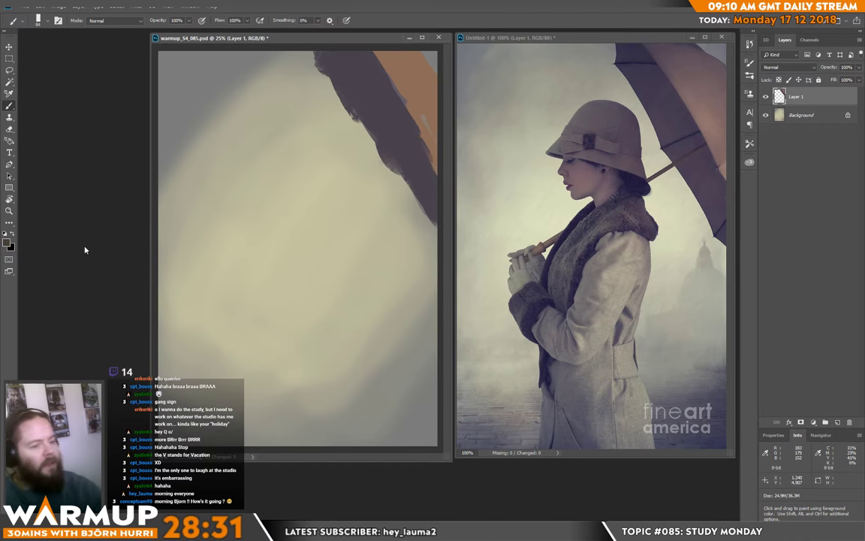
# Step: Set the foreground colour to the richer brown 4a2a19 and paint the umbrella shaft with a smaller brush, slanting down from the underside
pyautogui.click(7, 241)
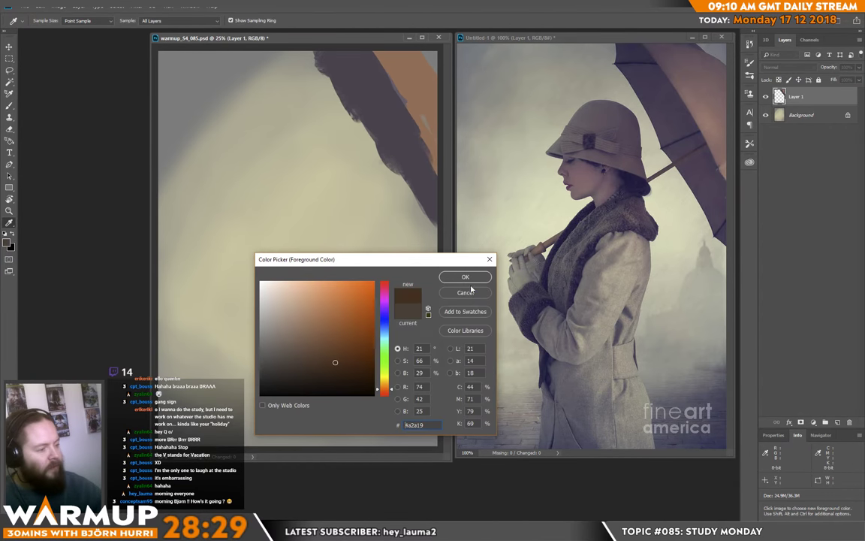
pyautogui.press('Return')
pyautogui.press('b')
pyautogui.rightClick(409, 205)
pyautogui.press('Return')
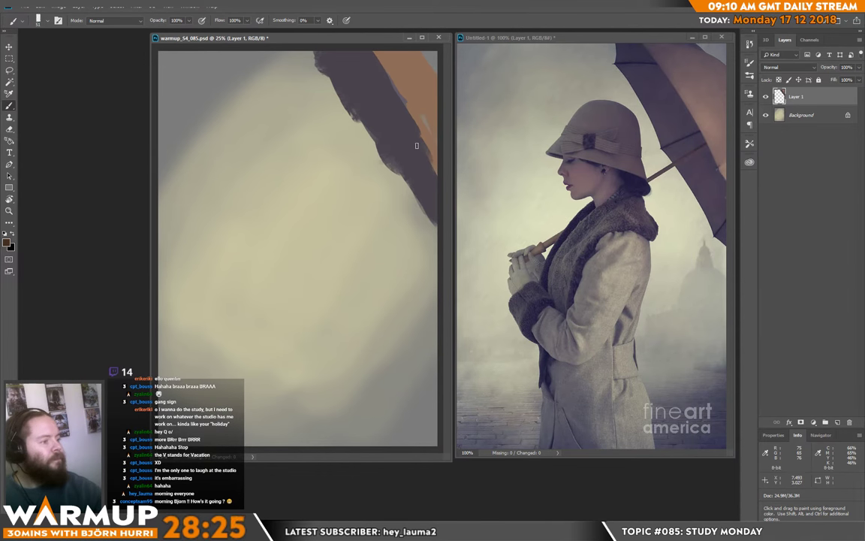
pyautogui.moveTo(416, 145); pyautogui.dragTo(370, 178)
pyautogui.keyDown('shift'); pyautogui.click(349, 189); pyautogui.keyUp('shift')
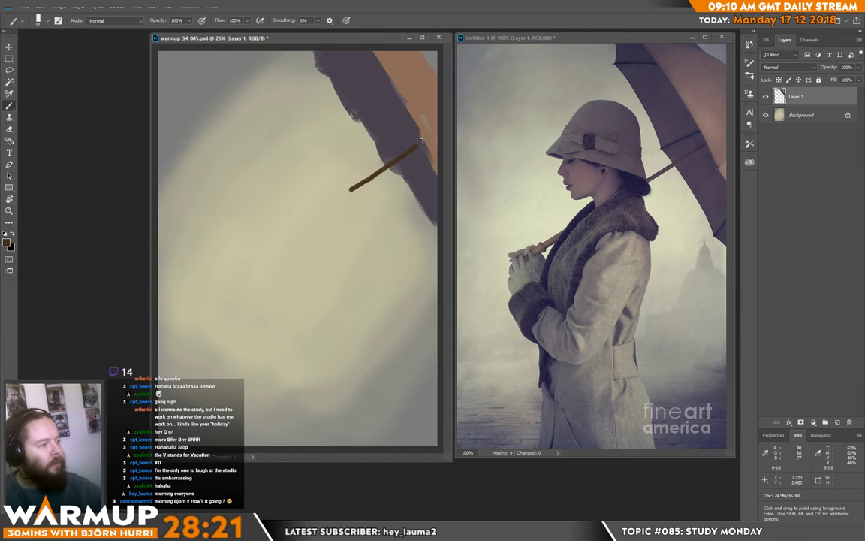
# Step: Sample the umbrella underside's purple and set the foreground colour to a darker shade of it
pyautogui.click(9, 223)
pyautogui.click(8, 241)
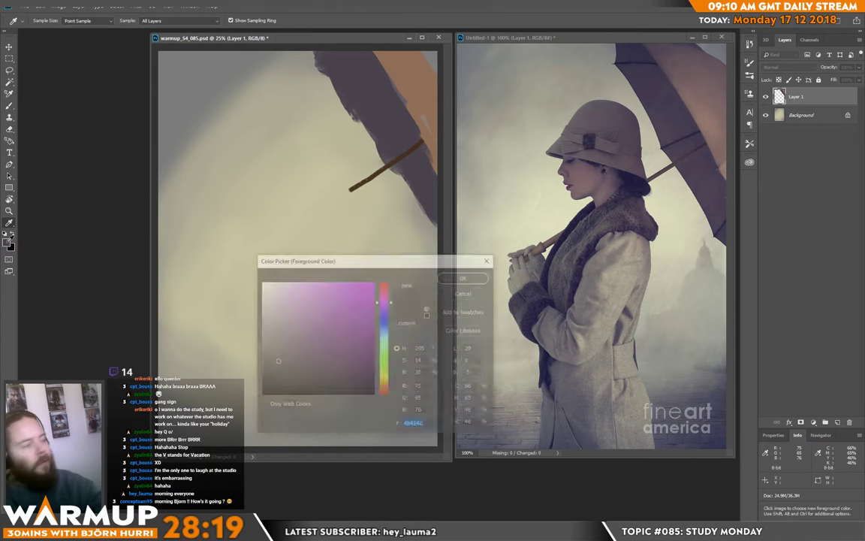
pyautogui.click(283, 378)
pyautogui.click(465, 276)
pyautogui.press('b')
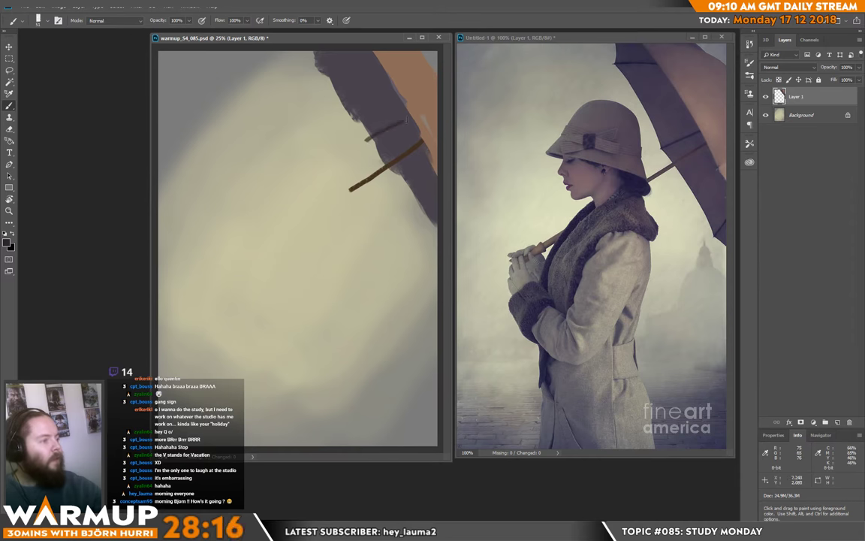
# Step: Redo the rib stroke above the shaft and paint further dark ribs at the upper and lower ends of the umbrella's underside
pyautogui.press('ctrl')
pyautogui.moveTo(370, 141); pyautogui.dragTo(413, 120)
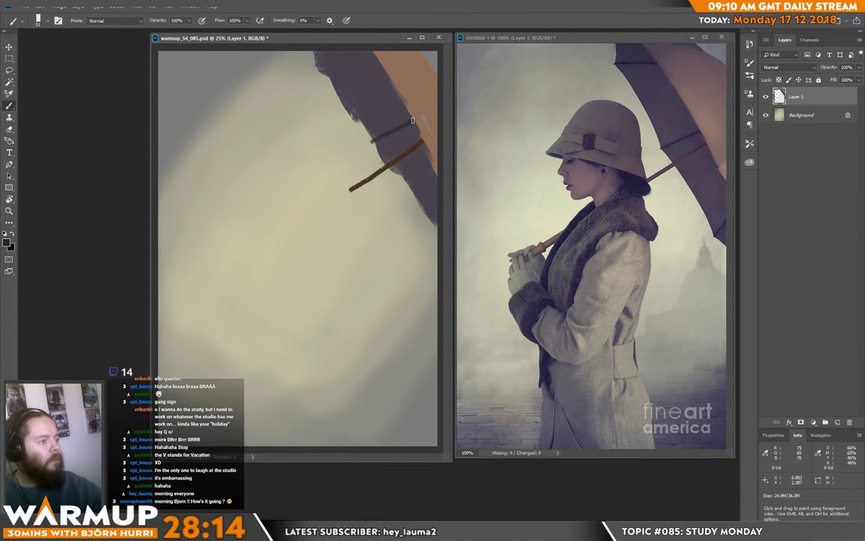
pyautogui.moveTo(320, 67); pyautogui.dragTo(379, 56)
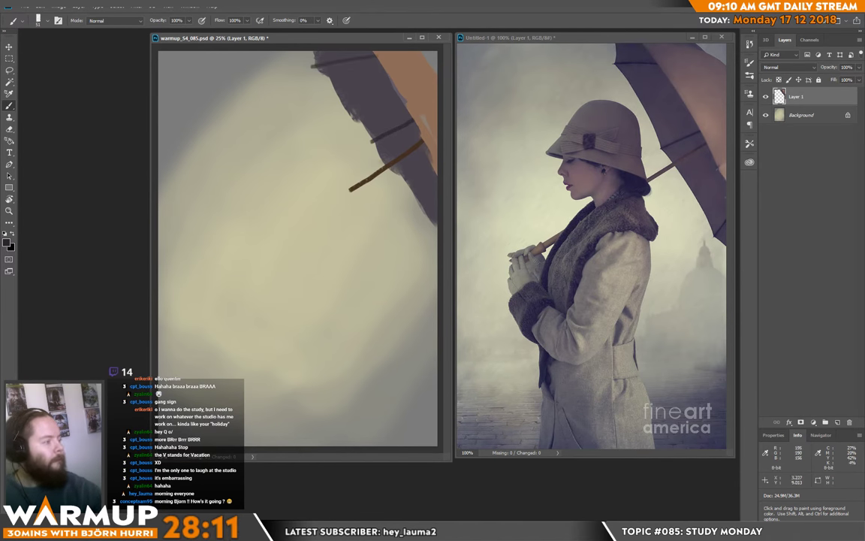
pyautogui.moveTo(422, 214); pyautogui.dragTo(435, 198)
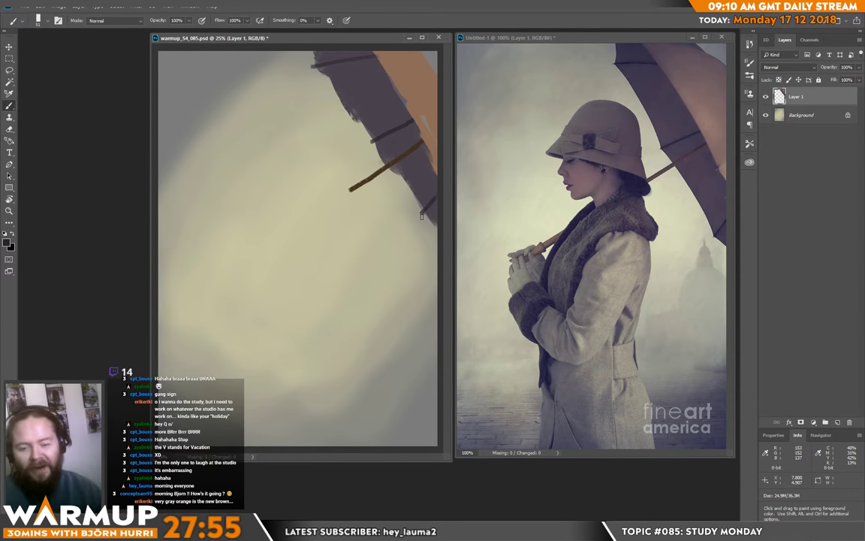
# Step: Add a new layer above the umbrella layer for the figure and set the brush size to 149 px
pyautogui.rightClick(404, 164)
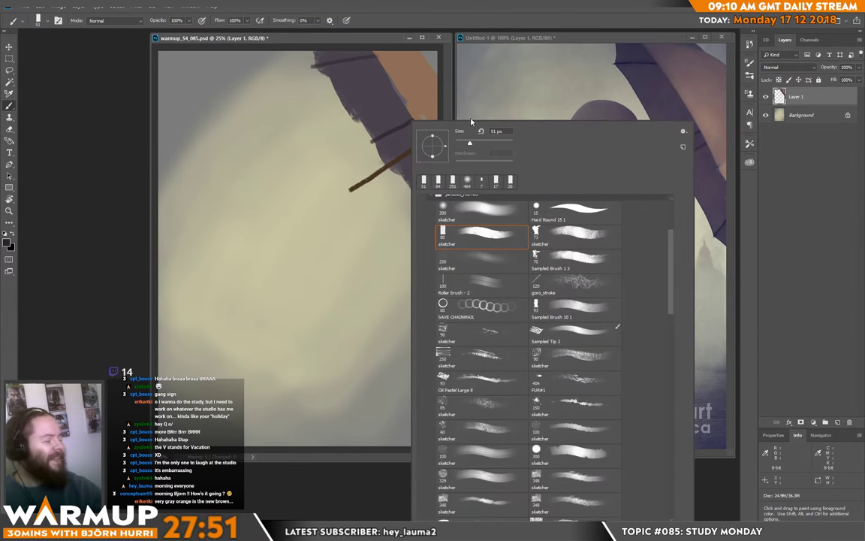
pyautogui.click(461, 143)
pyautogui.press('Return')
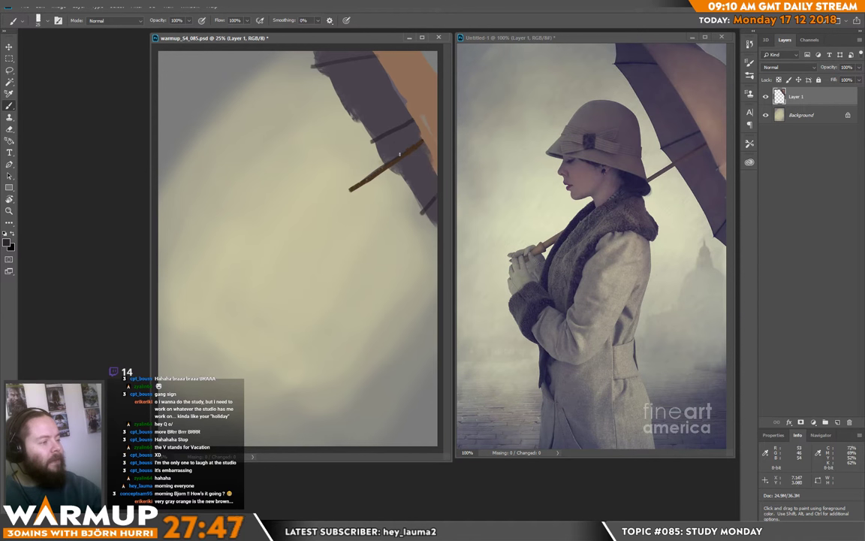
pyautogui.click(837, 422)
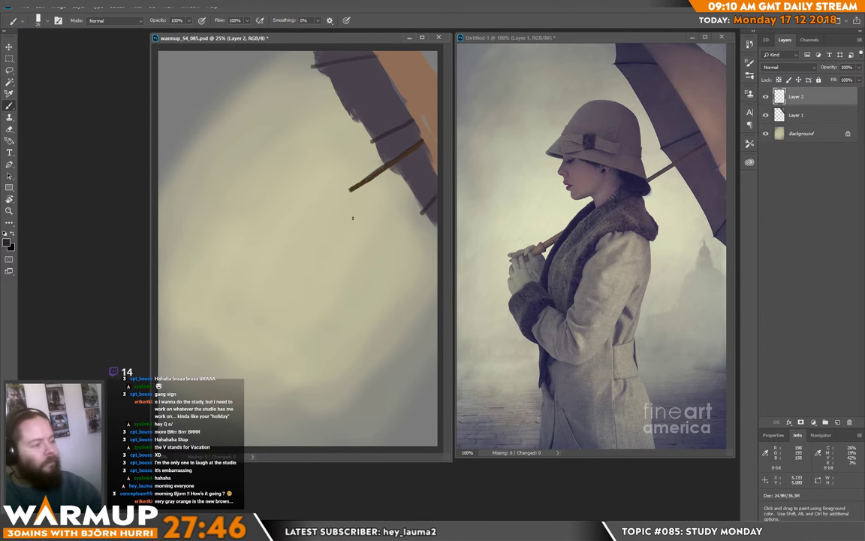
pyautogui.rightClick(416, 163)
pyautogui.moveTo(433, 143); pyautogui.dragTo(437, 144)
pyautogui.press('Return')
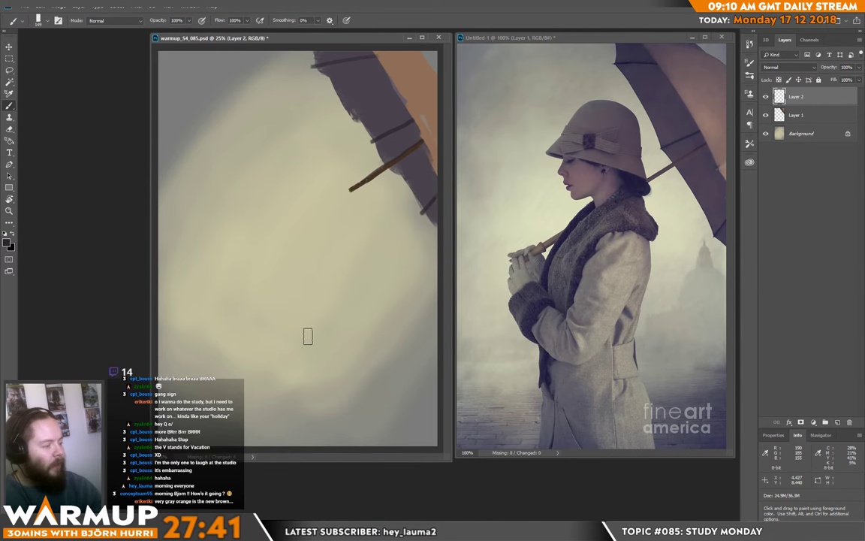
# Step: Set the foreground colour to the muted purple-grey 5e5962
pyautogui.click(7, 242)
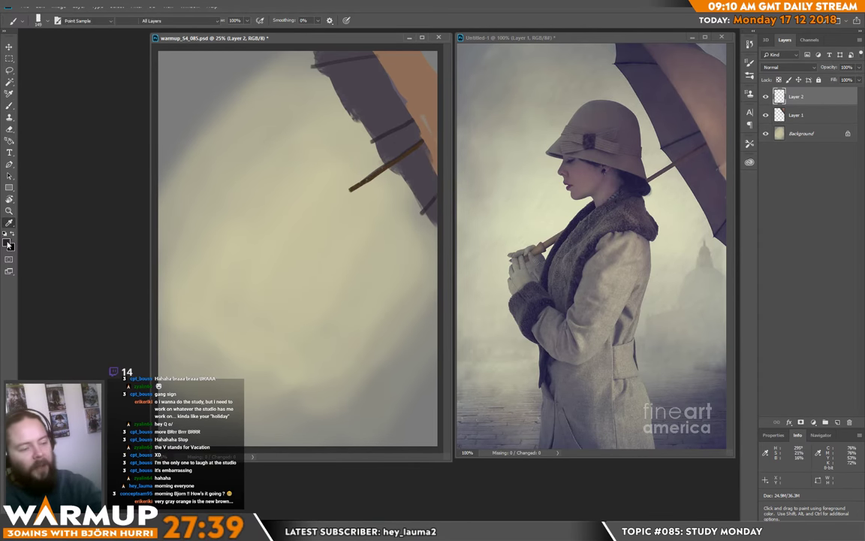
pyautogui.click(272, 352)
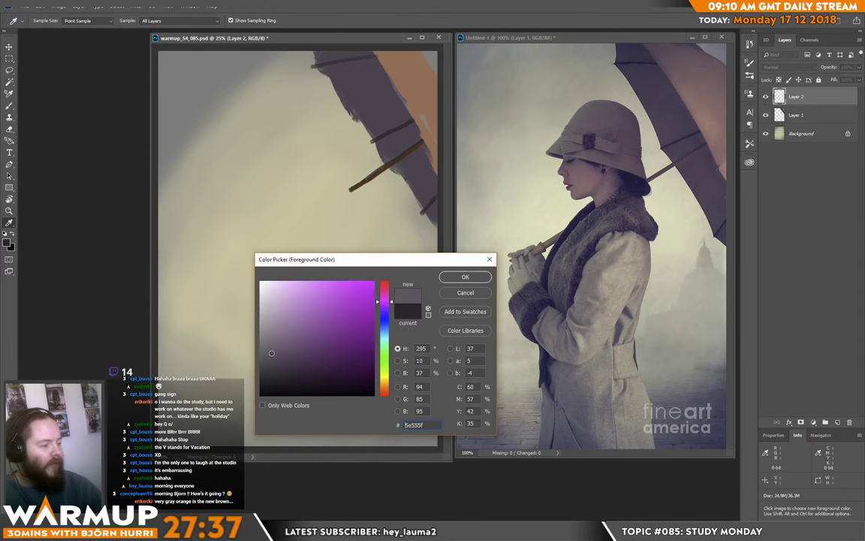
pyautogui.moveTo(271, 353); pyautogui.dragTo(269, 346)
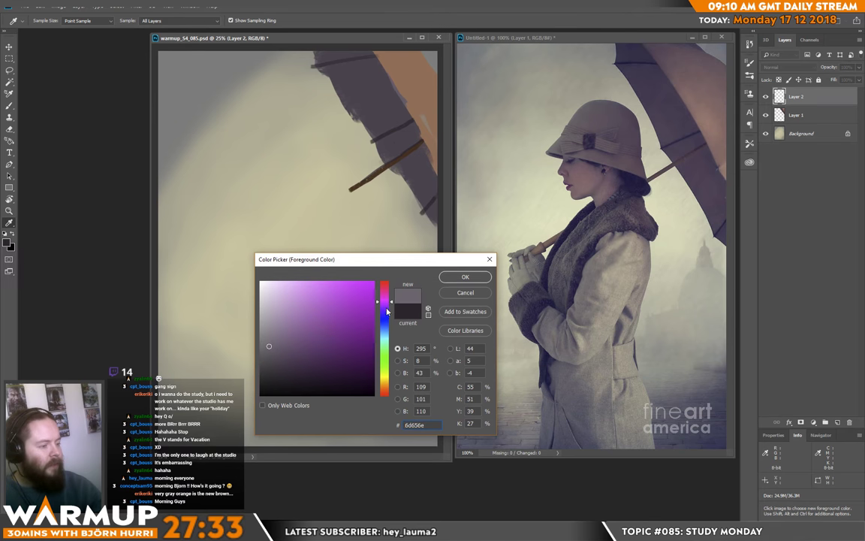
pyautogui.moveTo(386, 308); pyautogui.dragTo(384, 306)
pyautogui.moveTo(268, 347); pyautogui.dragTo(271, 347)
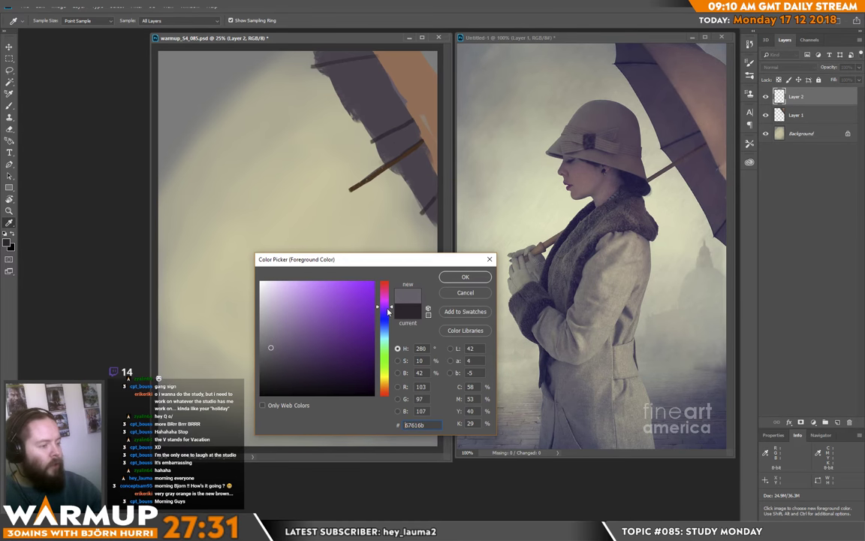
pyautogui.click(271, 348)
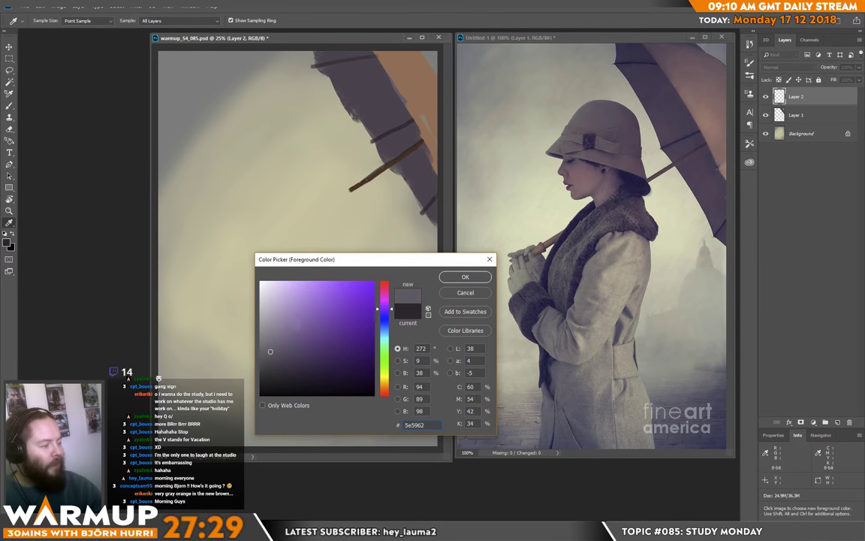
pyautogui.click(465, 277)
# Step: Block in the dark lower coat and the fur cuff as a solid silhouette in the lower part of the canvas
pyautogui.moveTo(235, 406)
pyautogui.mouseDown()
pyautogui.moveTo(258, 407)
pyautogui.moveTo(257, 445)
pyautogui.moveTo(257, 343)
pyautogui.moveTo(394, 416)
pyautogui.moveTo(323, 434)
pyautogui.moveTo(270, 426)
pyautogui.moveTo(289, 446)
pyautogui.moveTo(309, 410)
pyautogui.moveTo(296, 379)
pyautogui.mouseUp()
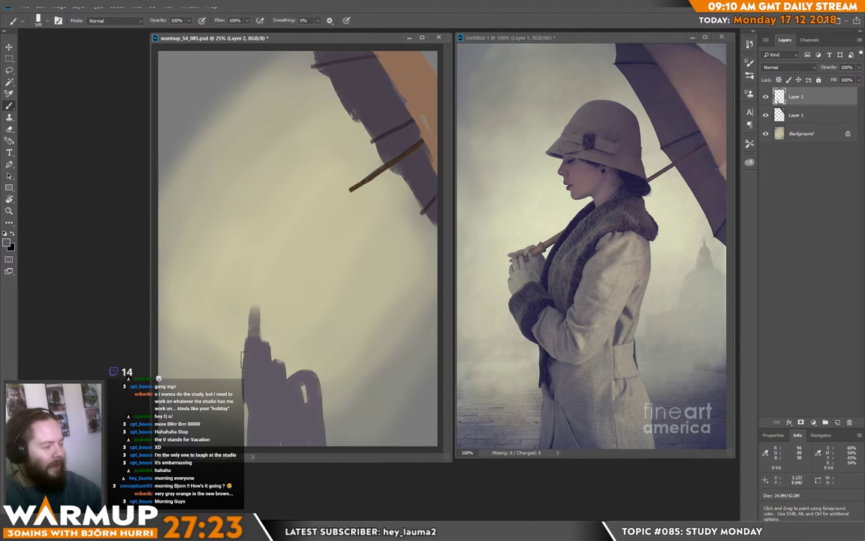
pyautogui.moveTo(243, 329); pyautogui.dragTo(229, 289)
pyautogui.click(269, 233)
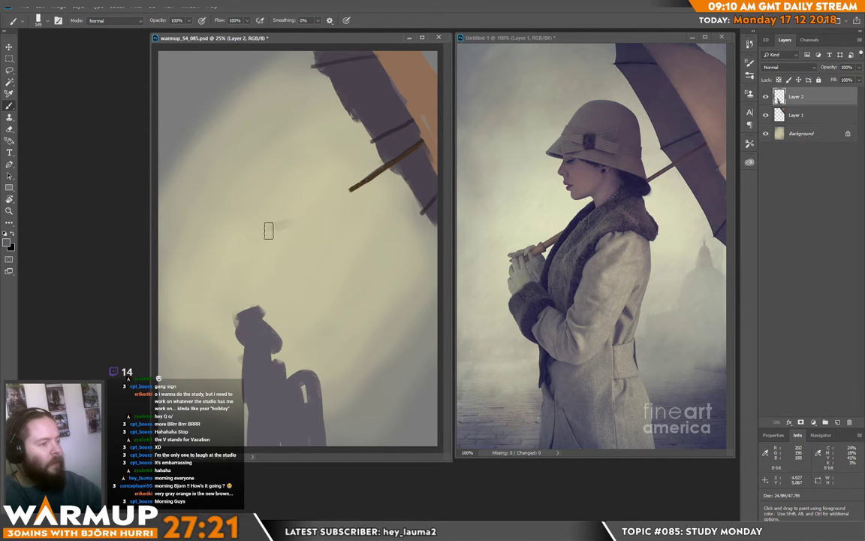
# Step: Rough in the shoulder line, the hat's crown and brim, and the face profile with loose purple-grey strokes
pyautogui.moveTo(254, 240)
pyautogui.mouseDown()
pyautogui.moveTo(343, 213)
pyautogui.moveTo(351, 229)
pyautogui.moveTo(280, 221)
pyautogui.mouseUp()
pyautogui.moveTo(283, 130)
pyautogui.mouseDown()
pyautogui.moveTo(274, 168)
pyautogui.moveTo(288, 119)
pyautogui.moveTo(264, 170)
pyautogui.moveTo(304, 105)
pyautogui.mouseUp()
pyautogui.moveTo(338, 140)
pyautogui.mouseDown()
pyautogui.moveTo(344, 165)
pyautogui.moveTo(323, 113)
pyautogui.moveTo(334, 120)
pyautogui.moveTo(298, 110)
pyautogui.moveTo(272, 133)
pyautogui.moveTo(259, 181)
pyautogui.moveTo(345, 183)
pyautogui.mouseUp()
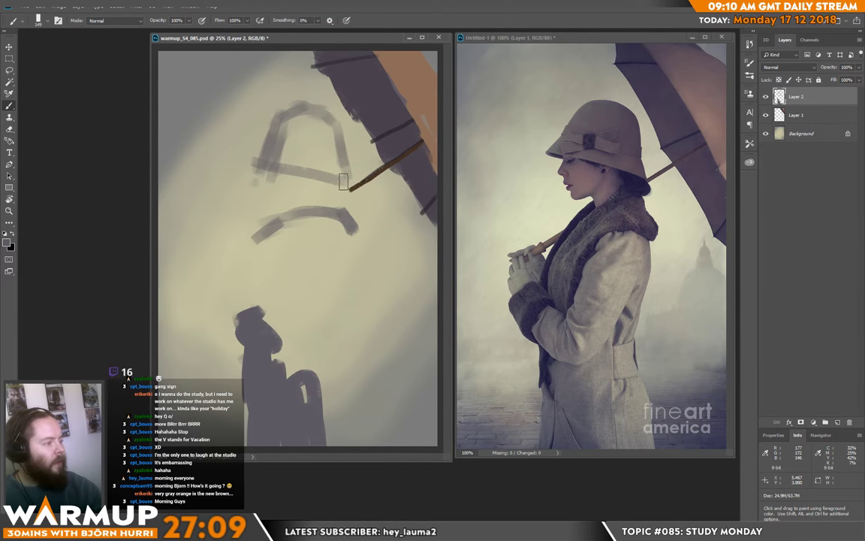
pyautogui.moveTo(262, 164); pyautogui.dragTo(348, 185)
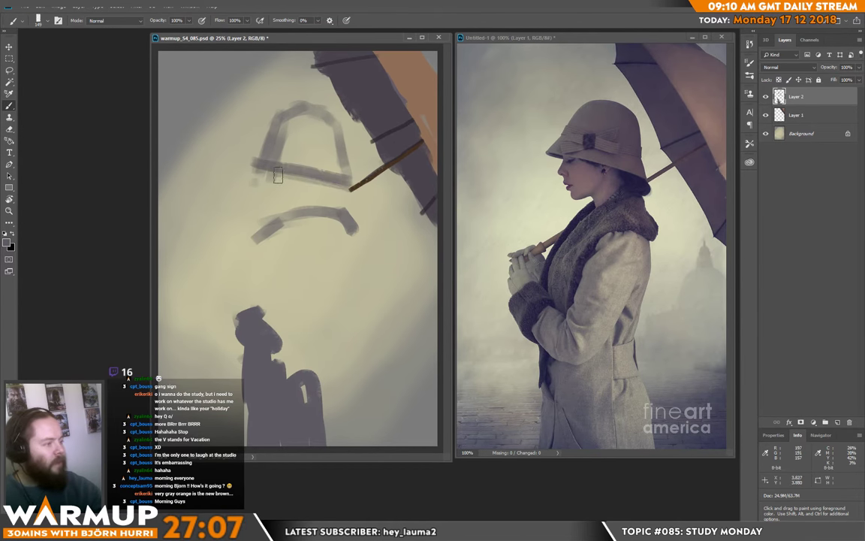
pyautogui.moveTo(274, 169)
pyautogui.mouseDown()
pyautogui.moveTo(283, 216)
pyautogui.moveTo(296, 198)
pyautogui.moveTo(279, 221)
pyautogui.moveTo(278, 209)
pyautogui.moveTo(279, 226)
pyautogui.mouseUp()
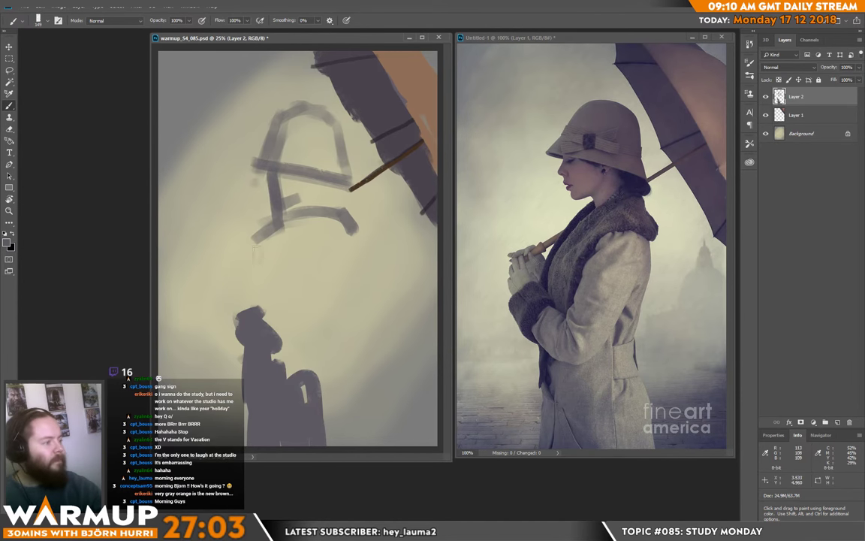
# Step: Scale the figure sketch down slightly and shift it a little to the left with Free Transform
pyautogui.hotkey('ctrl', 't')
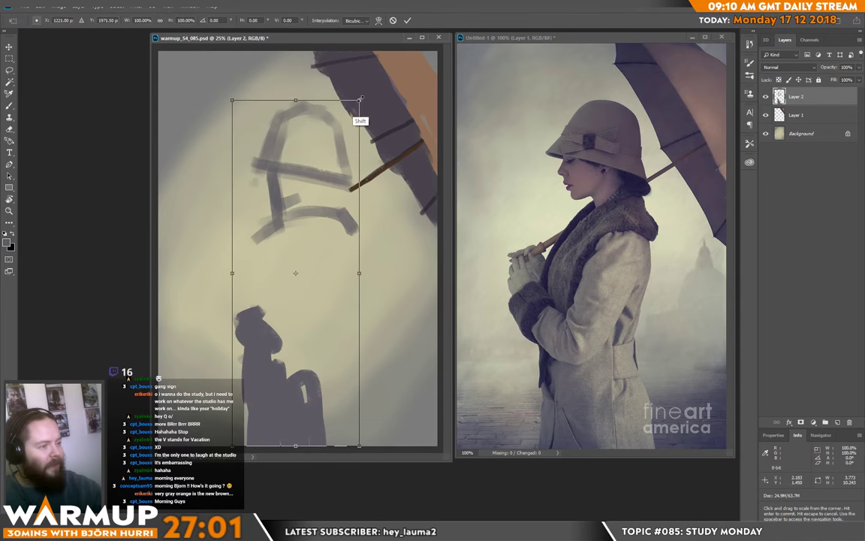
pyautogui.moveTo(359, 101); pyautogui.dragTo(357, 105)
pyautogui.moveTo(314, 284); pyautogui.dragTo(305, 279)
pyautogui.press('Return')
pyautogui.press('Return')
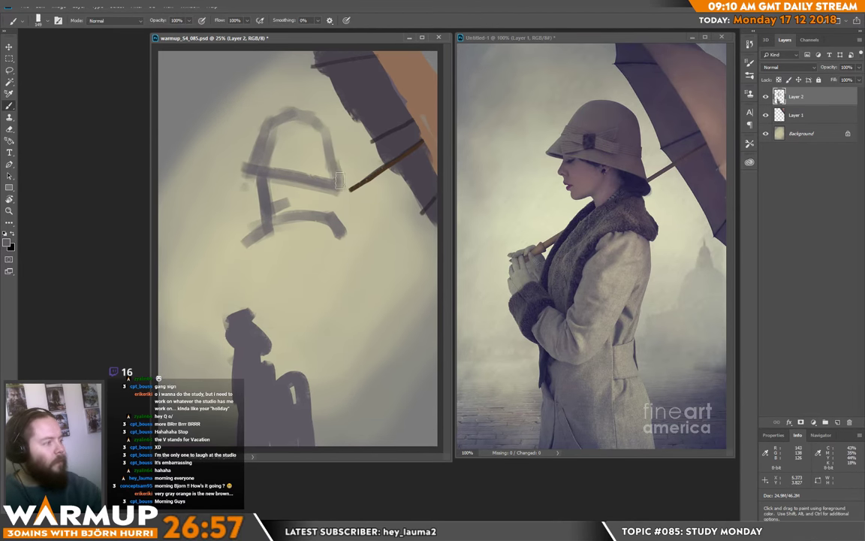
# Step: Flare the hat's brim outline and start blocking in the face with the orange-brown sampled from the umbrella
pyautogui.moveTo(299, 137)
pyautogui.mouseDown()
pyautogui.moveTo(283, 105)
pyautogui.moveTo(254, 105)
pyautogui.moveTo(283, 110)
pyautogui.moveTo(244, 170)
pyautogui.moveTo(323, 177)
pyautogui.mouseUp()
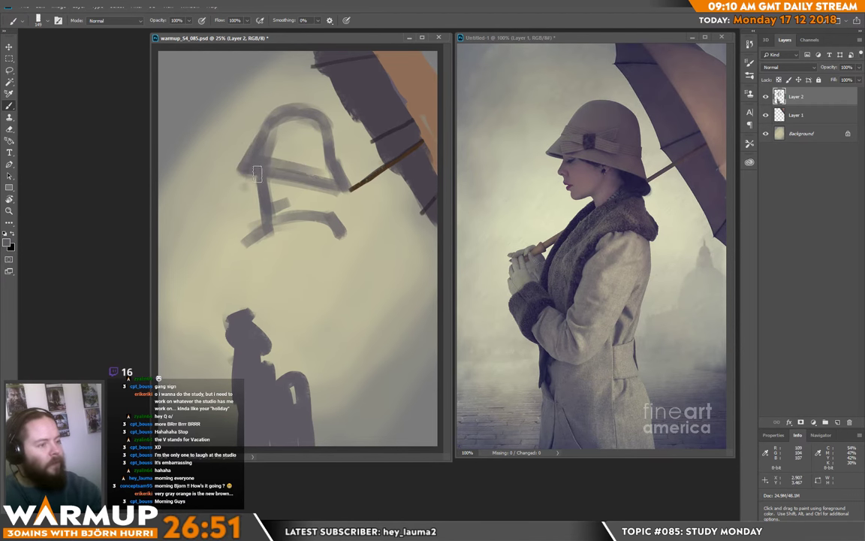
pyautogui.keyDown('alt'); pyautogui.click(420, 139); pyautogui.keyUp('alt')
pyautogui.moveTo(259, 174)
pyautogui.mouseDown()
pyautogui.moveTo(260, 197)
pyautogui.moveTo(269, 188)
pyautogui.moveTo(281, 196)
pyautogui.moveTo(259, 184)
pyautogui.moveTo(267, 177)
pyautogui.moveTo(291, 176)
pyautogui.mouseUp()
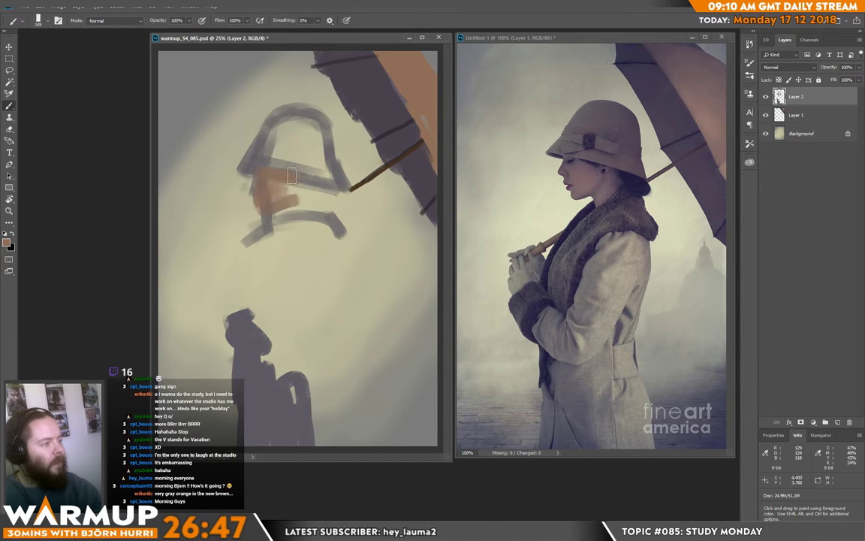
# Step: Sample the face's orange-brown and extend the skin tone across the cheek, jaw and neck
pyautogui.keyDown('alt'); pyautogui.click(233, 192); pyautogui.keyUp('alt')
pyautogui.press('e')
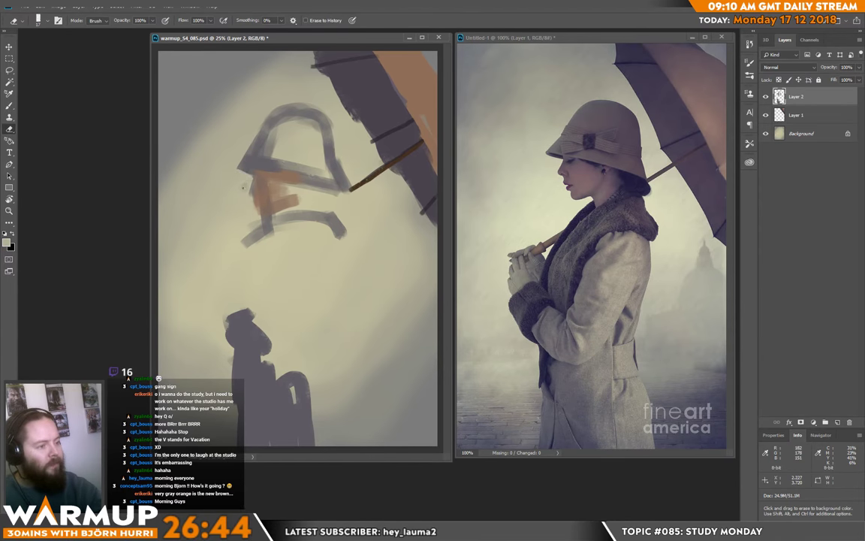
pyautogui.press('b')
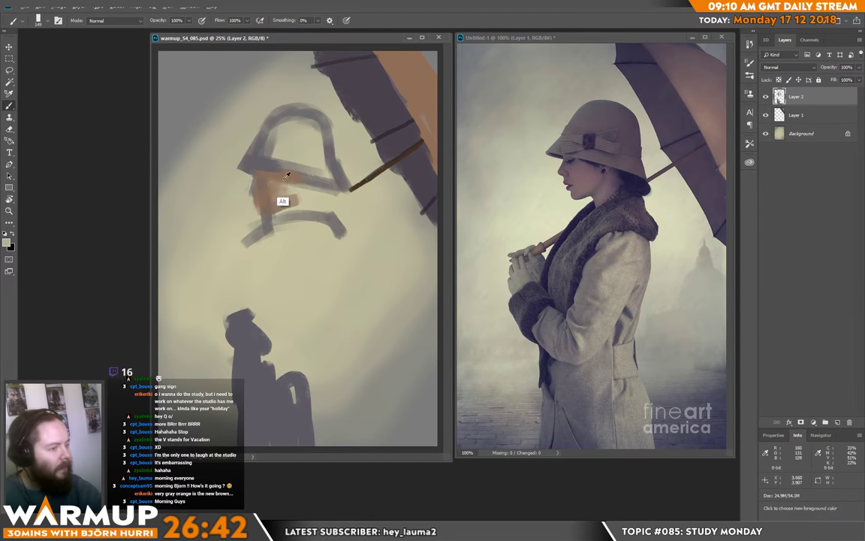
pyautogui.keyDown('alt'); pyautogui.click(279, 204); pyautogui.keyUp('alt')
pyautogui.moveTo(289, 182)
pyautogui.mouseDown()
pyautogui.moveTo(272, 209)
pyautogui.moveTo(324, 190)
pyautogui.moveTo(310, 207)
pyautogui.moveTo(300, 195)
pyautogui.moveTo(292, 211)
pyautogui.moveTo(302, 217)
pyautogui.moveTo(279, 217)
pyautogui.mouseUp()
# Step: Erase the excess paint beneath the chin and in front of the neck with a 64 px eraser
pyautogui.press('e')
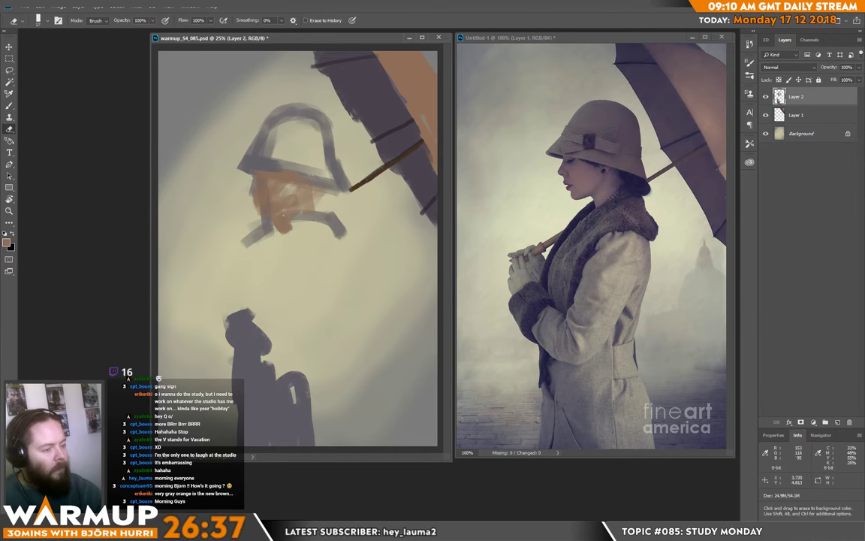
pyautogui.rightClick(299, 217)
pyautogui.click(352, 142)
pyautogui.moveTo(255, 231); pyautogui.dragTo(268, 216)
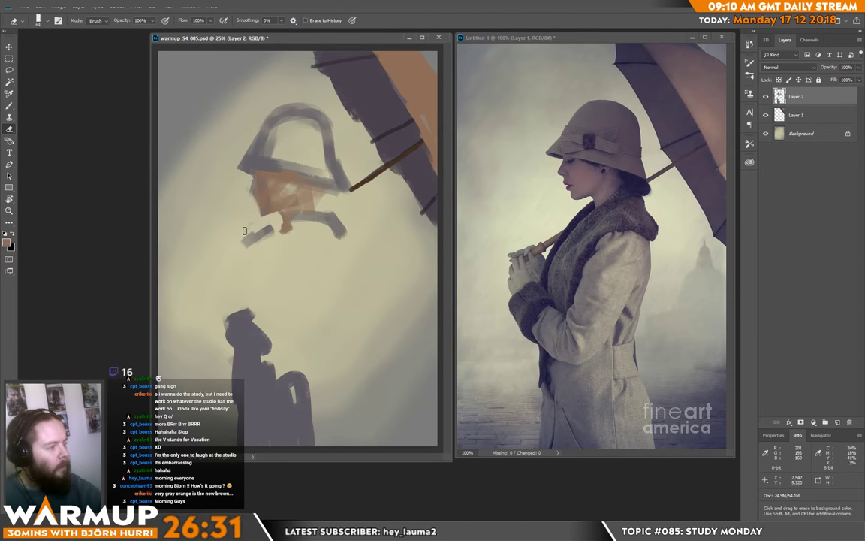
# Step: Paint the coat's front edge diagonally from the neck towards the cuff in the sampled purple-grey, and trim it with the eraser
pyautogui.press('b')
pyautogui.keyDown('alt'); pyautogui.click(255, 321); pyautogui.keyUp('alt')
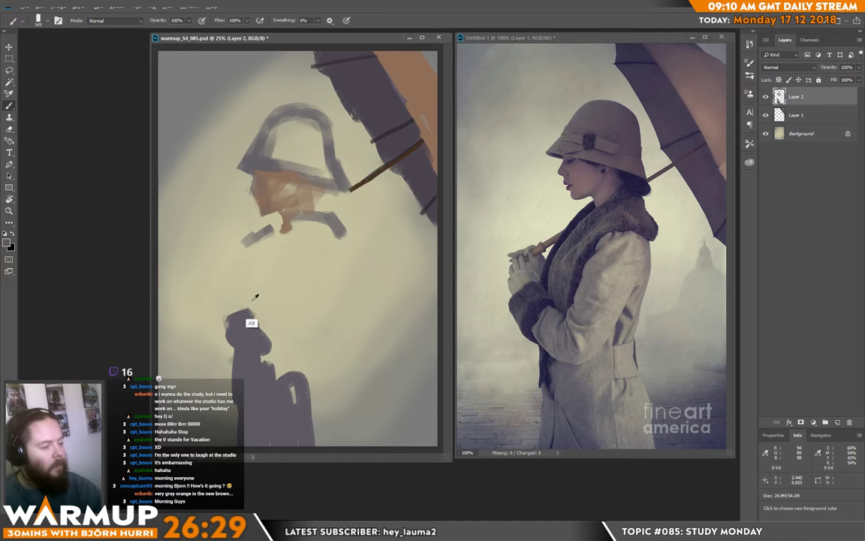
pyautogui.moveTo(279, 221)
pyautogui.mouseDown()
pyautogui.moveTo(252, 251)
pyautogui.moveTo(282, 220)
pyautogui.moveTo(241, 293)
pyautogui.mouseUp()
pyautogui.press('e')
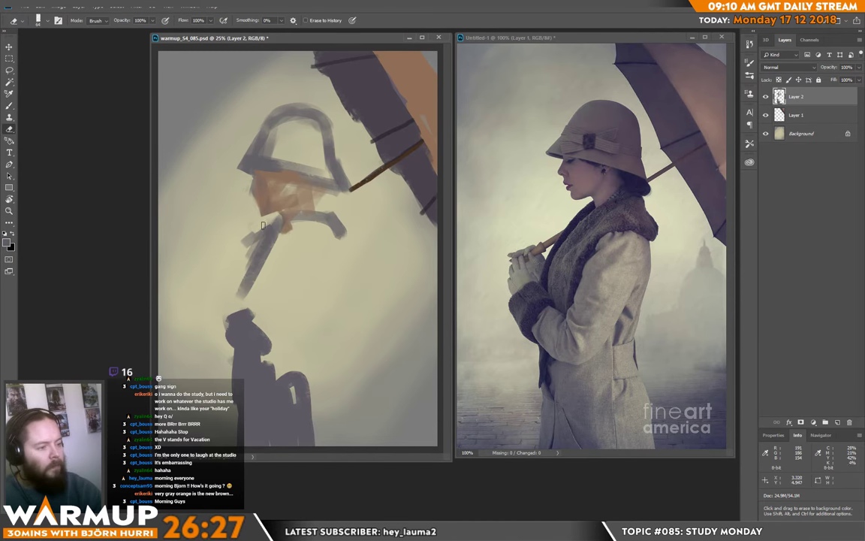
pyautogui.moveTo(271, 229); pyautogui.dragTo(240, 298)
pyautogui.press('b')
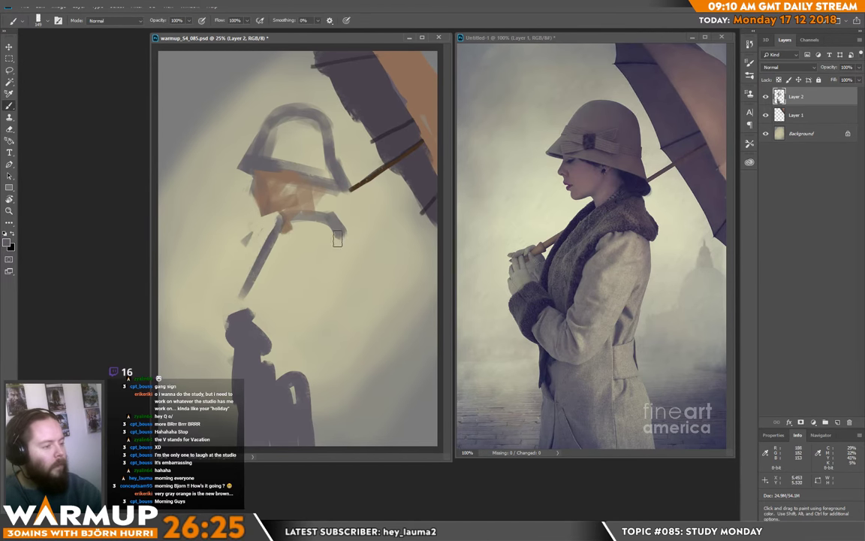
# Step: Outline the upper arm, elbow and back of the coat, continuing the strokes down to the hem
pyautogui.moveTo(335, 252)
pyautogui.mouseDown()
pyautogui.moveTo(334, 217)
pyautogui.moveTo(349, 261)
pyautogui.mouseUp()
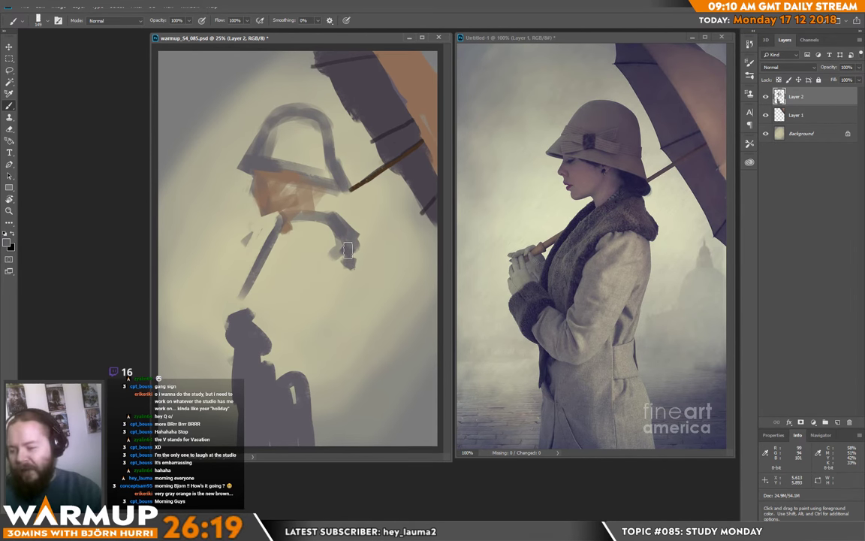
pyautogui.moveTo(347, 250)
pyautogui.mouseDown()
pyautogui.moveTo(352, 303)
pyautogui.moveTo(328, 376)
pyautogui.mouseUp()
pyautogui.moveTo(332, 339)
pyautogui.mouseDown()
pyautogui.moveTo(312, 390)
pyautogui.moveTo(300, 360)
pyautogui.moveTo(321, 279)
pyautogui.mouseUp()
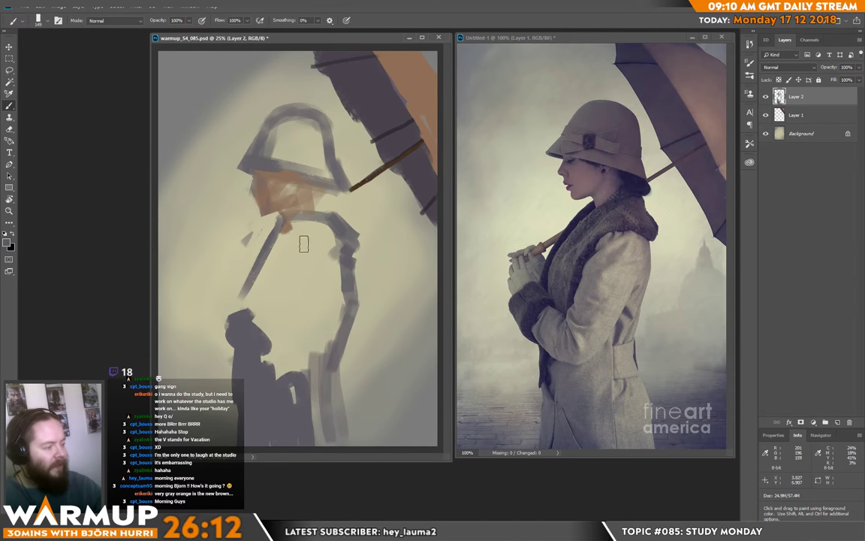
# Step: Enlarge the brush to 275 px, fill in the coat's body and block in the raised forearm and hands
pyautogui.rightClick(335, 231)
pyautogui.moveTo(405, 145); pyautogui.dragTo(408, 145)
pyautogui.moveTo(289, 218)
pyautogui.mouseDown()
pyautogui.moveTo(294, 227)
pyautogui.moveTo(256, 293)
pyautogui.moveTo(303, 257)
pyautogui.moveTo(307, 373)
pyautogui.moveTo(304, 248)
pyautogui.moveTo(322, 240)
pyautogui.moveTo(270, 285)
pyautogui.moveTo(260, 276)
pyautogui.moveTo(263, 323)
pyautogui.moveTo(217, 294)
pyautogui.moveTo(201, 241)
pyautogui.moveTo(218, 234)
pyautogui.moveTo(248, 262)
pyautogui.moveTo(210, 256)
pyautogui.moveTo(202, 279)
pyautogui.mouseUp()
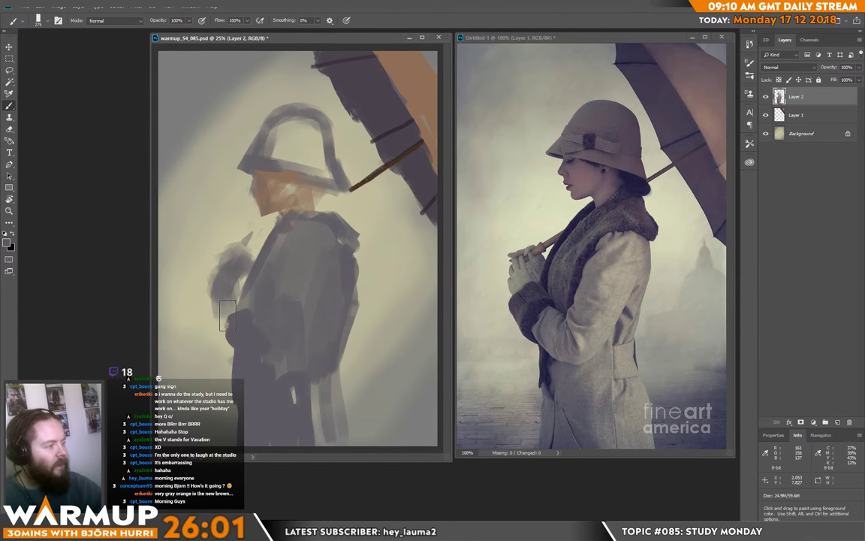
pyautogui.click(301, 236)
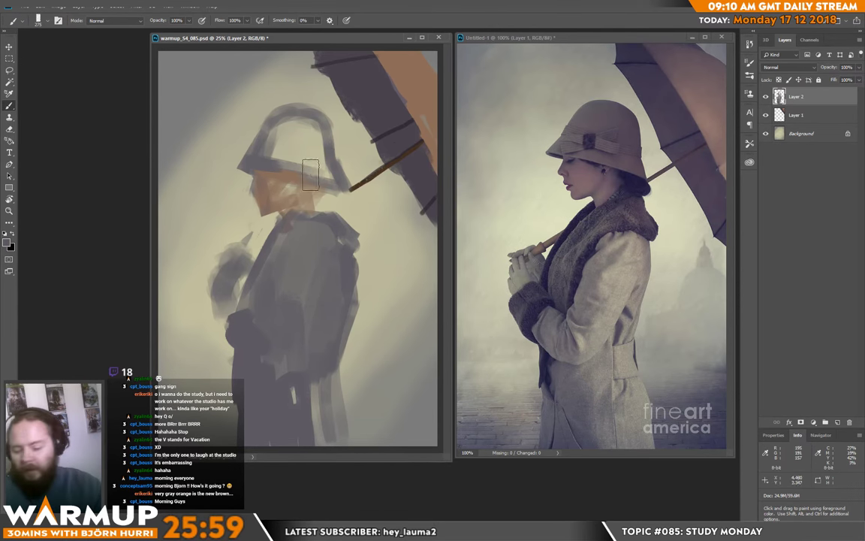
# Step: Lasso the head and hat, reshape them with a warp transform, and deselect
pyautogui.press('l')
pyautogui.moveTo(255, 228); pyautogui.dragTo(308, 216)
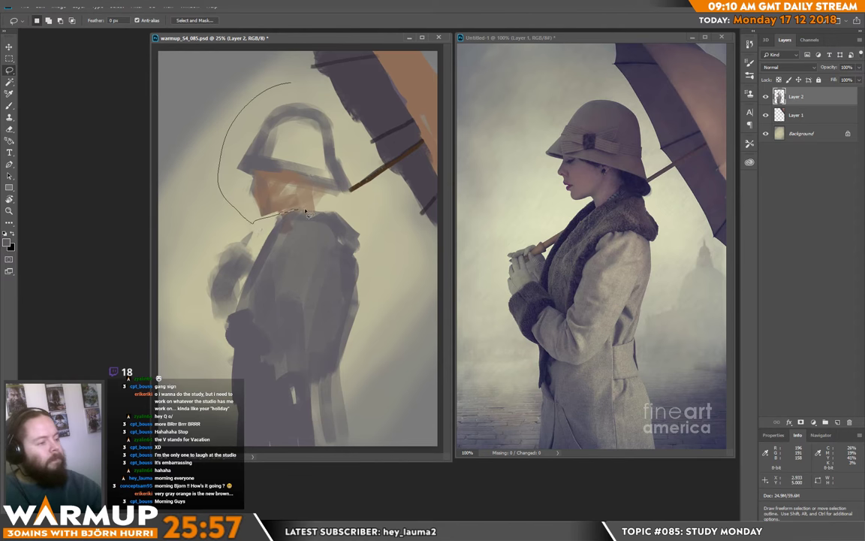
pyautogui.moveTo(351, 193)
pyautogui.mouseDown()
pyautogui.moveTo(353, 148)
pyautogui.moveTo(304, 83)
pyautogui.mouseUp()
pyautogui.hotkey('ctrl', 't')
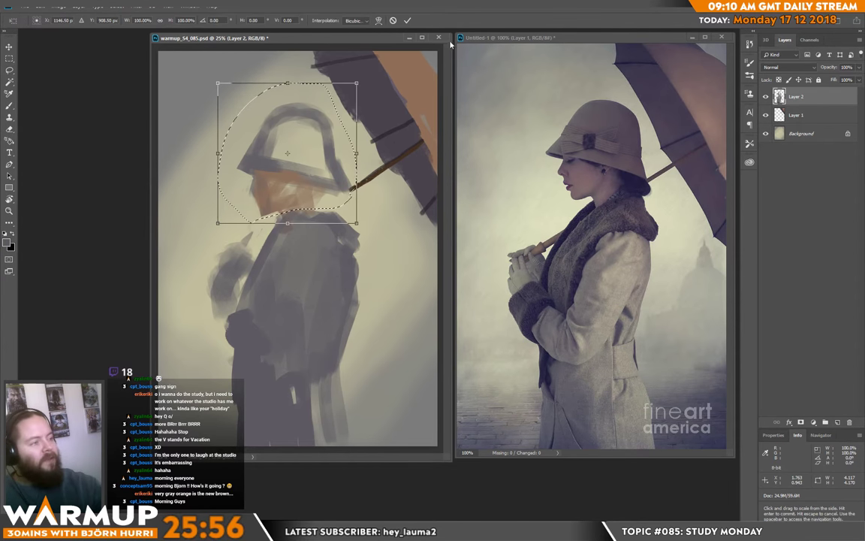
pyautogui.click(378, 20)
pyautogui.moveTo(252, 175); pyautogui.dragTo(239, 151)
pyautogui.moveTo(263, 203); pyautogui.dragTo(267, 210)
pyautogui.press('Return')
pyautogui.hotkey('ctrl', 'd')
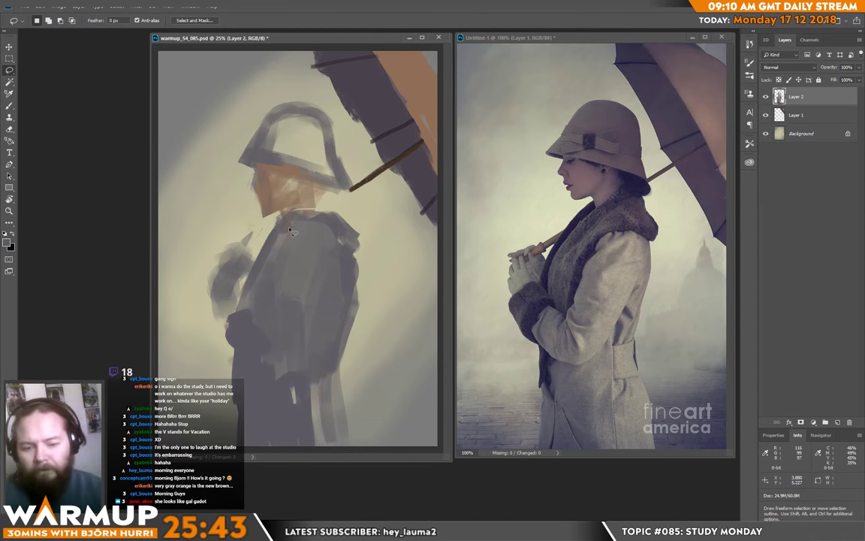
# Step: Reduce the brush to 50 px and extend the front tip of the hat's brim with a grey sampled from the hat
pyautogui.press('b')
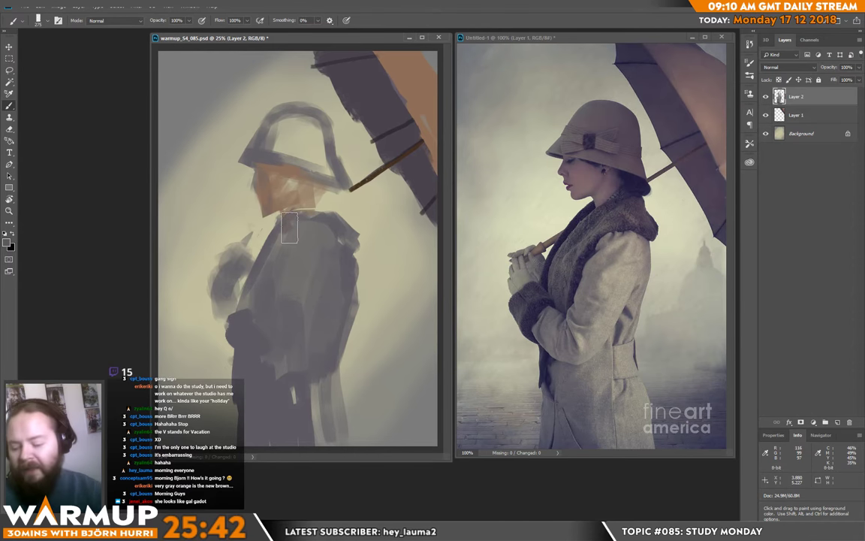
pyautogui.rightClick(324, 193)
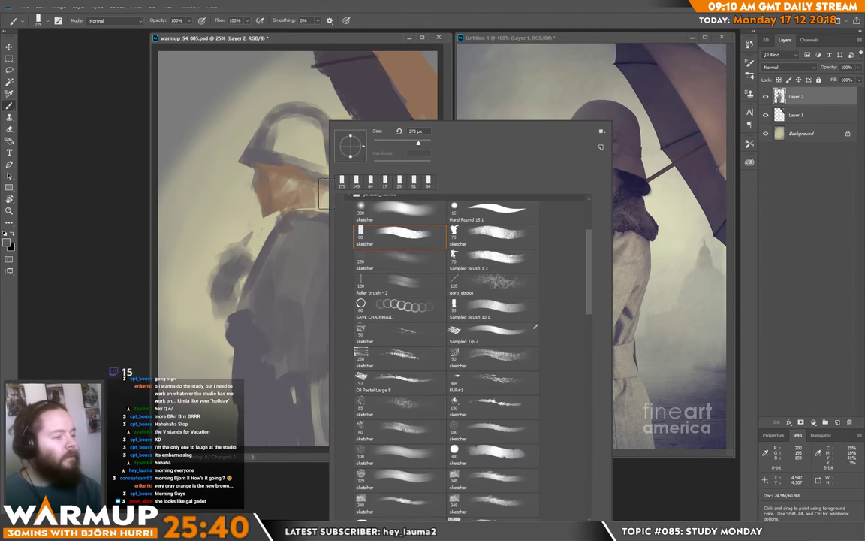
pyautogui.click(386, 141)
pyautogui.press('Return')
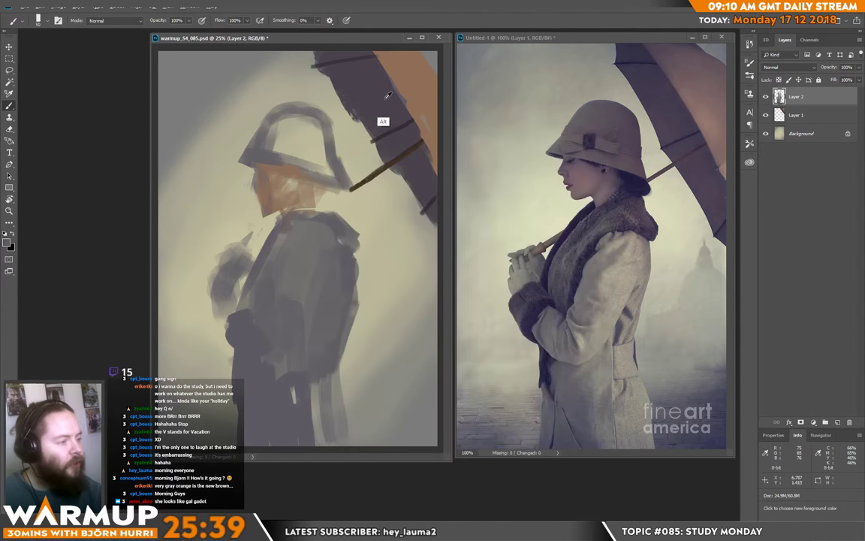
pyautogui.keyDown('alt'); pyautogui.click(256, 132); pyautogui.keyUp('alt')
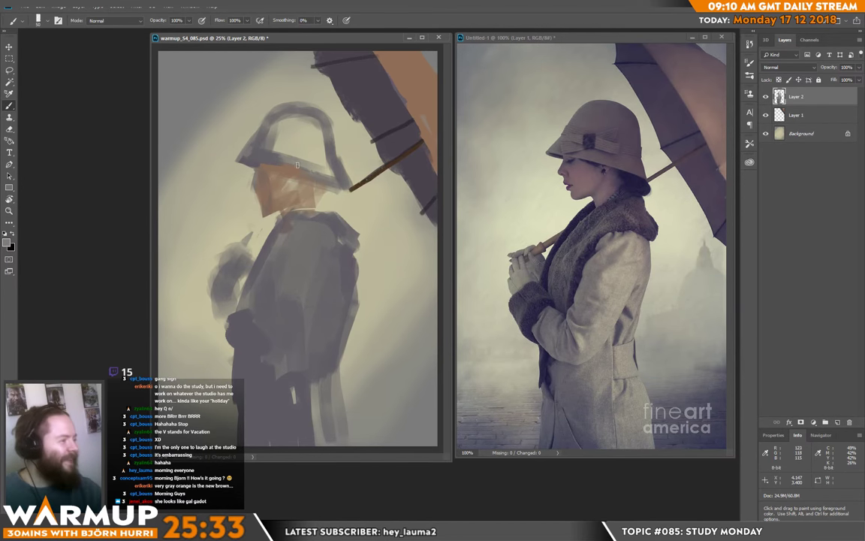
# Step: Enlarge the brush to 228 px and fill the hat's open crown and brim with sampled umbrella and hat tones
pyautogui.rightClick(296, 164)
pyautogui.click(382, 144)
pyautogui.keyDown('alt'); pyautogui.click(420, 85); pyautogui.keyUp('alt')
pyautogui.moveTo(279, 156)
pyautogui.mouseDown()
pyautogui.moveTo(284, 124)
pyautogui.moveTo(302, 112)
pyautogui.moveTo(298, 160)
pyautogui.moveTo(311, 160)
pyautogui.moveTo(323, 130)
pyautogui.moveTo(362, 175)
pyautogui.moveTo(338, 171)
pyautogui.mouseUp()
pyautogui.keyDown('alt'); pyautogui.click(262, 147); pyautogui.keyUp('alt')
pyautogui.moveTo(295, 135)
pyautogui.mouseDown()
pyautogui.moveTo(260, 142)
pyautogui.moveTo(314, 153)
pyautogui.mouseUp()
pyautogui.keyDown('alt'); pyautogui.click(285, 116); pyautogui.keyUp('alt')
pyautogui.moveTo(285, 115)
pyautogui.mouseDown()
pyautogui.moveTo(267, 130)
pyautogui.moveTo(326, 166)
pyautogui.mouseUp()
# Step: Build up the hat's crown and brim in warm brown, using colours sampled from the umbrella and its handle
pyautogui.keyDown('alt'); pyautogui.click(411, 91); pyautogui.keyUp('alt')
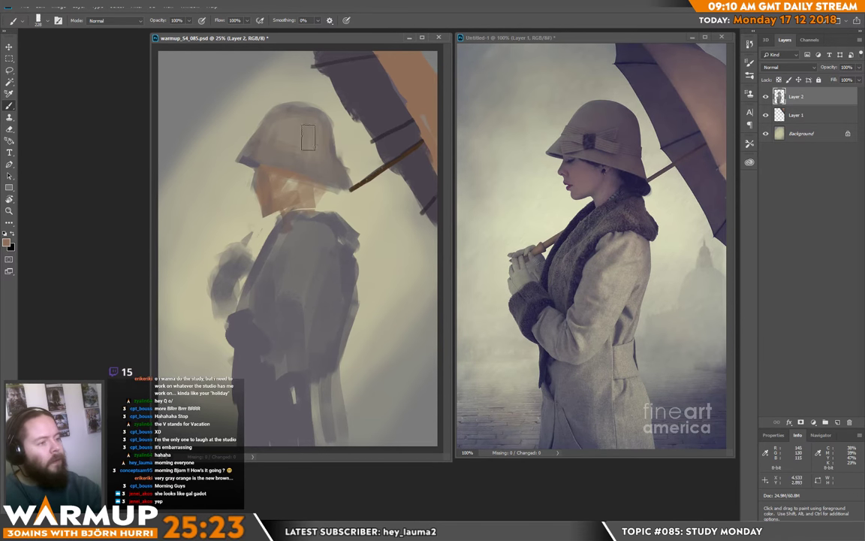
pyautogui.keyDown('alt'); pyautogui.click(379, 175); pyautogui.keyUp('alt')
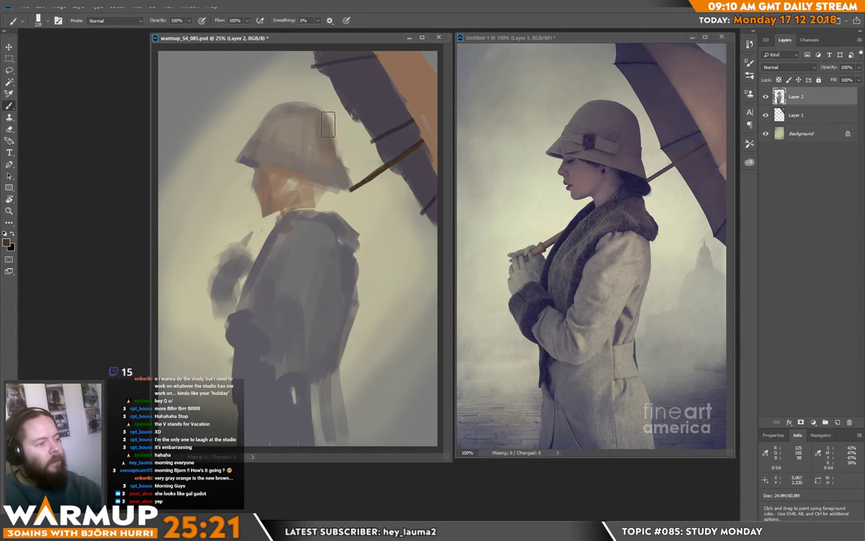
pyautogui.moveTo(326, 124)
pyautogui.mouseDown()
pyautogui.moveTo(326, 165)
pyautogui.moveTo(326, 145)
pyautogui.moveTo(317, 168)
pyautogui.moveTo(306, 164)
pyautogui.moveTo(372, 193)
pyautogui.moveTo(335, 143)
pyautogui.moveTo(297, 159)
pyautogui.moveTo(292, 112)
pyautogui.moveTo(241, 157)
pyautogui.moveTo(350, 178)
pyautogui.moveTo(279, 160)
pyautogui.moveTo(344, 167)
pyautogui.moveTo(319, 163)
pyautogui.moveTo(314, 138)
pyautogui.moveTo(299, 155)
pyautogui.mouseUp()
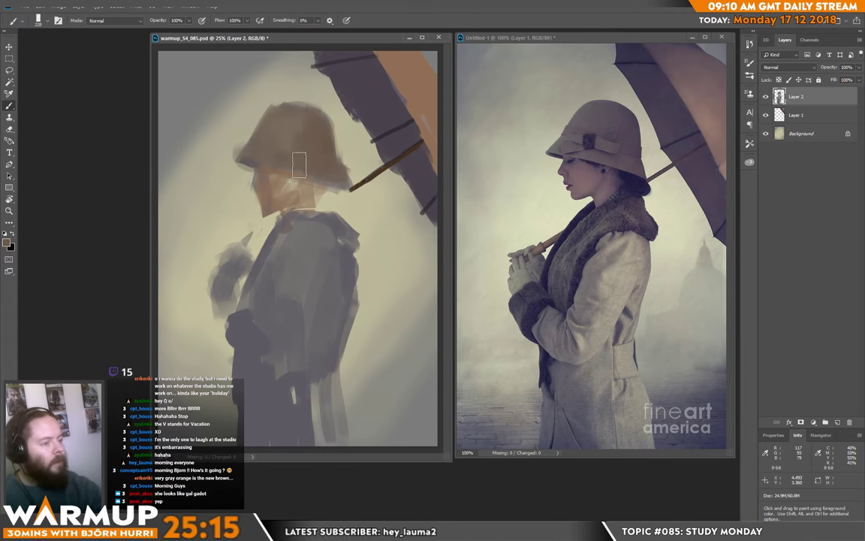
pyautogui.press('alt')
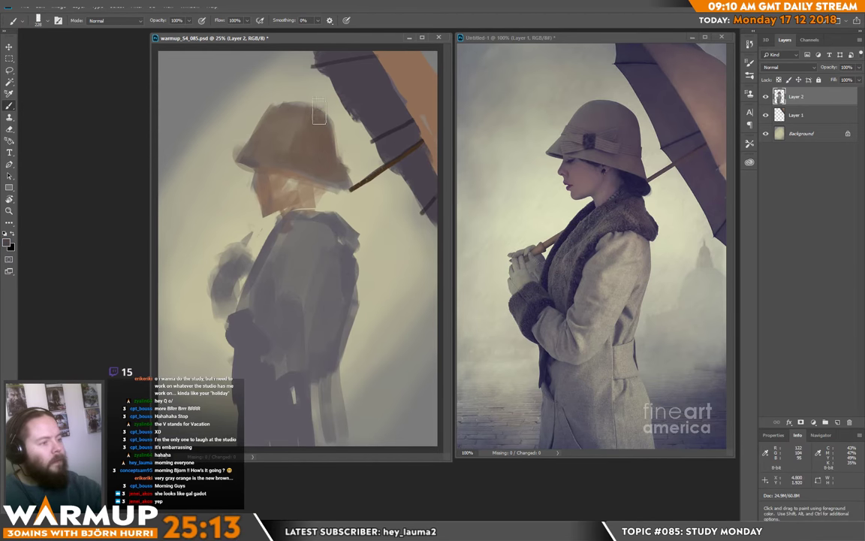
pyautogui.moveTo(307, 137)
pyautogui.mouseDown()
pyautogui.moveTo(256, 154)
pyautogui.moveTo(234, 186)
pyautogui.mouseUp()
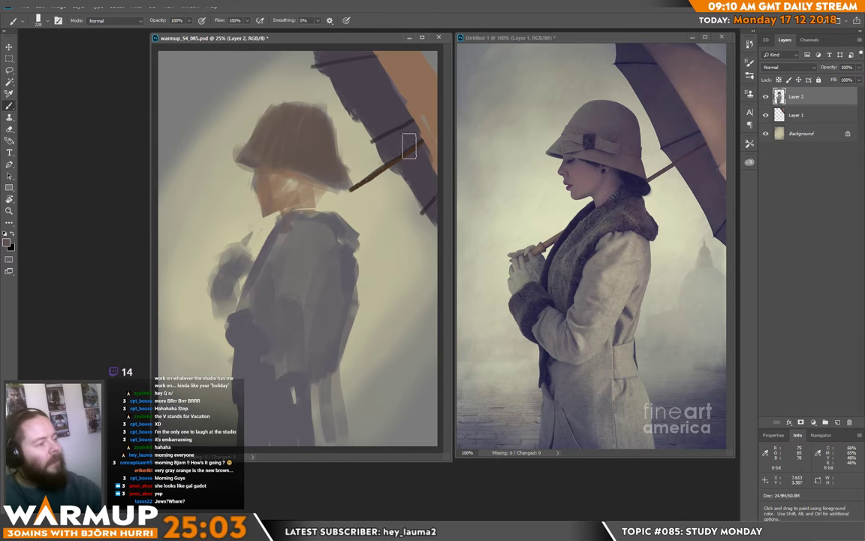
# Step: Shrink the brush and paint the dark hair under the hat's brim and the bun at the nape
pyautogui.rightClick(403, 133)
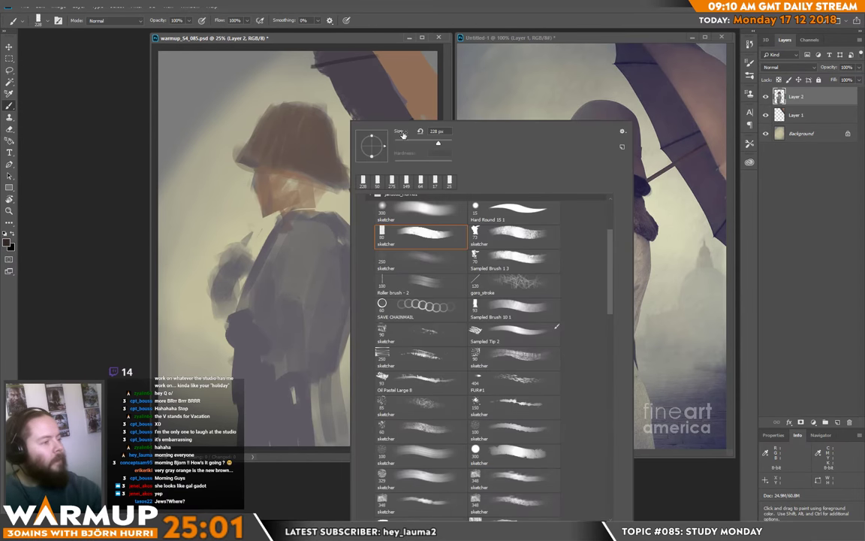
pyautogui.moveTo(403, 134); pyautogui.dragTo(355, 148)
pyautogui.click(281, 170)
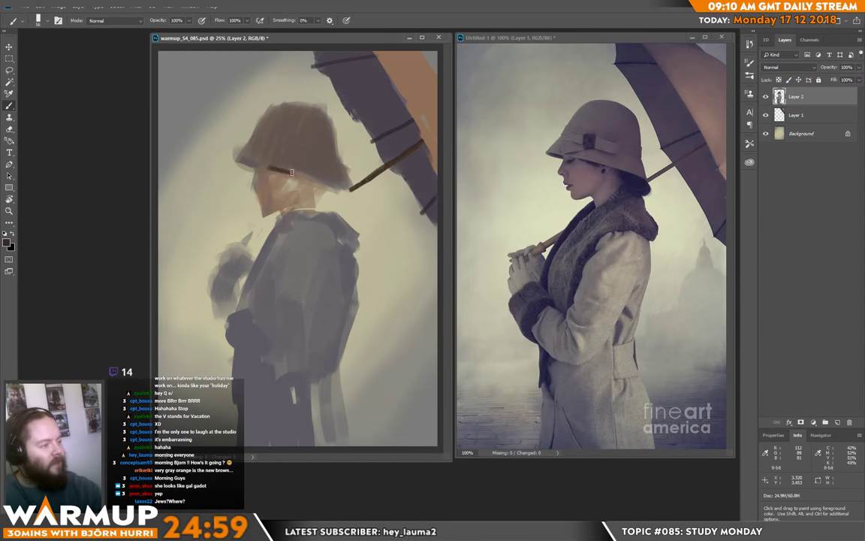
pyautogui.press('alt')
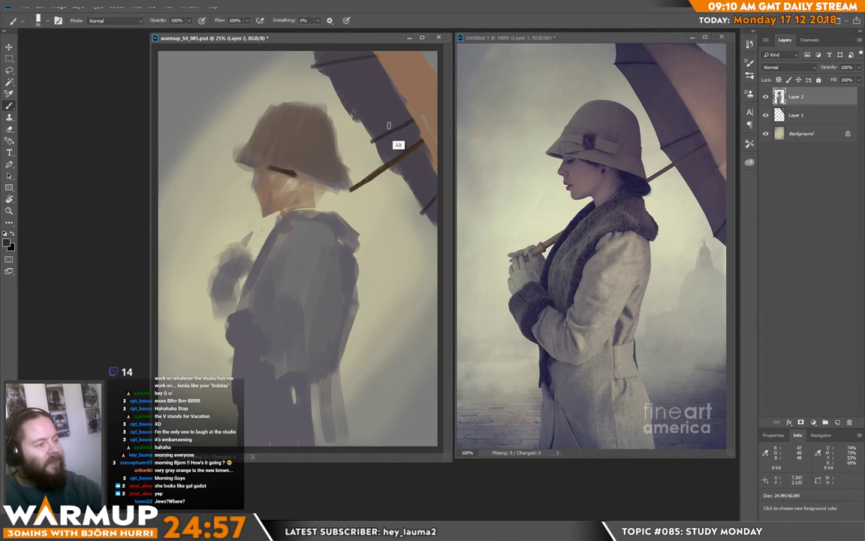
pyautogui.keyDown('alt'); pyautogui.click(388, 126); pyautogui.keyUp('alt')
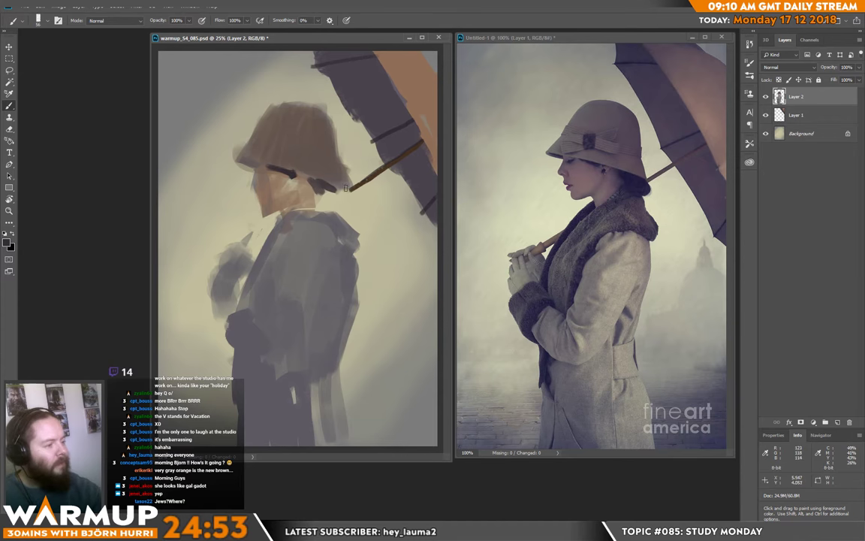
pyautogui.moveTo(350, 199); pyautogui.dragTo(325, 201)
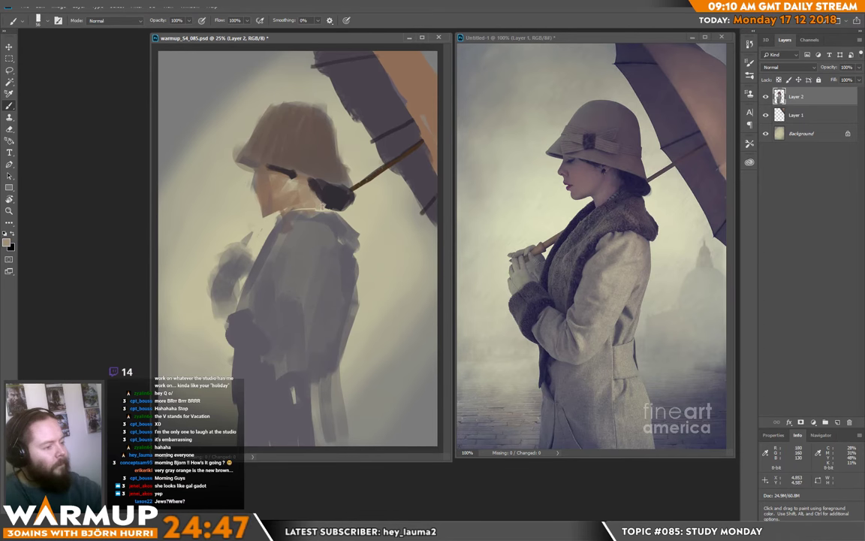
# Step: Refine the edge between the neck and the hair bun with alternating sampled skin and dark hair tones
pyautogui.keyDown('alt'); pyautogui.click(326, 202); pyautogui.keyUp('alt')
pyautogui.keyDown('alt'); pyautogui.click(321, 181); pyautogui.keyUp('alt')
pyautogui.keyDown('alt'); pyautogui.click(323, 172); pyautogui.keyUp('alt')
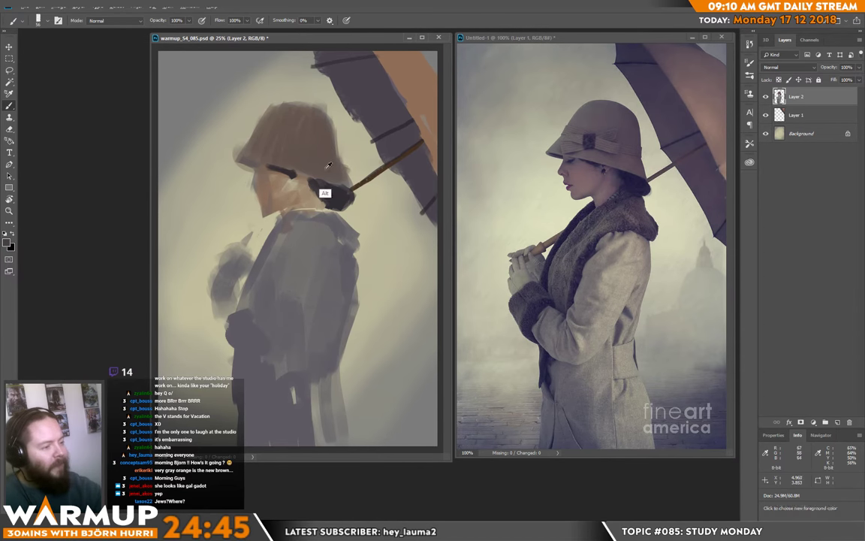
pyautogui.keyDown('alt'); pyautogui.click(310, 195); pyautogui.keyUp('alt')
pyautogui.keyDown('alt'); pyautogui.click(315, 188); pyautogui.keyUp('alt')
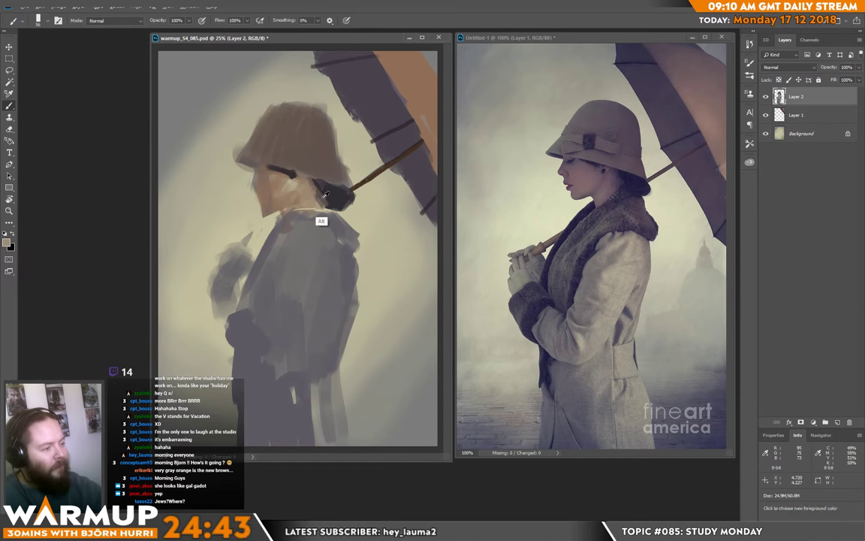
pyautogui.keyDown('alt'); pyautogui.click(334, 191); pyautogui.keyUp('alt')
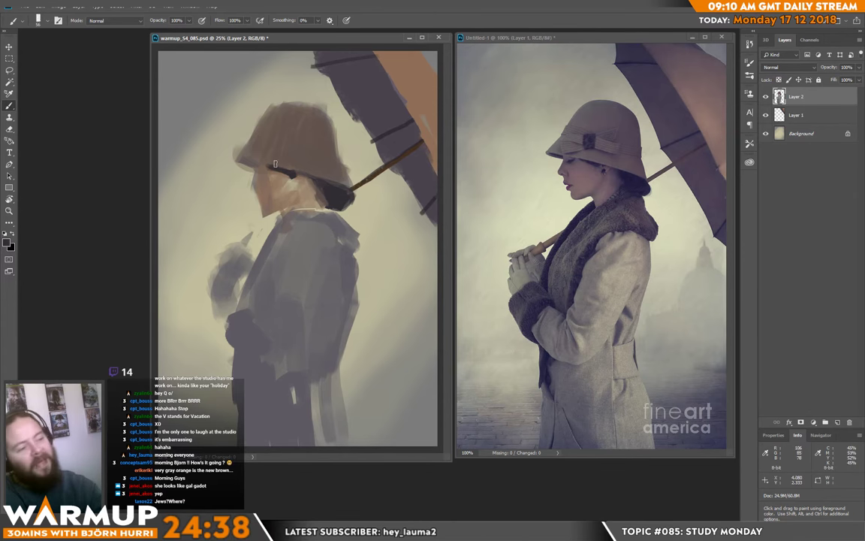
# Step: Tidy the hat's outer edges with sampled tones, enlarging the brush for the top of the crown
pyautogui.keyDown('alt'); pyautogui.click(247, 143); pyautogui.keyUp('alt')
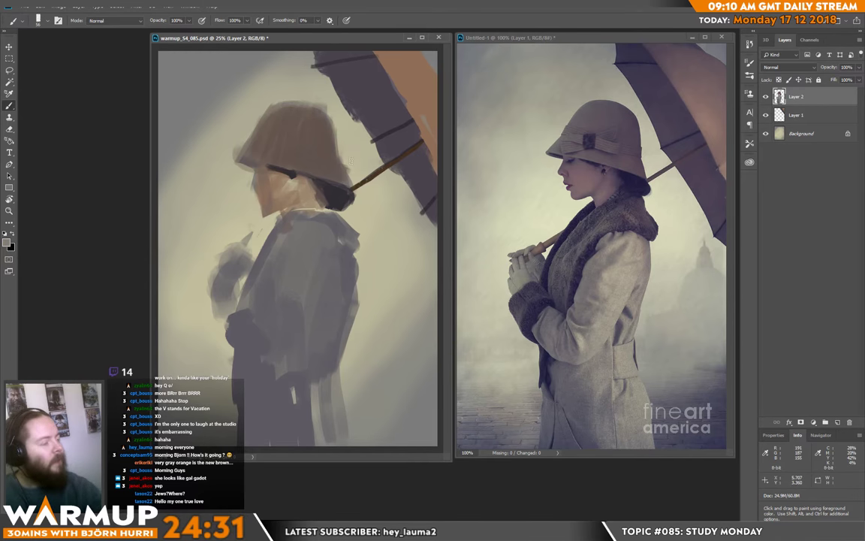
pyautogui.rightClick(373, 120)
pyautogui.moveTo(431, 144); pyautogui.dragTo(443, 143)
pyautogui.keyDown('alt'); pyautogui.click(318, 115); pyautogui.keyUp('alt')
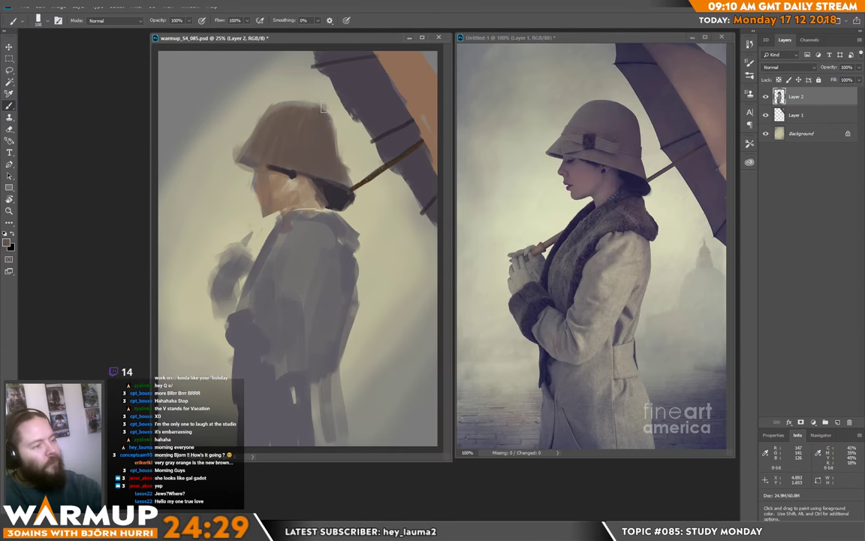
# Step: Shape the face's profile around the nose, mouth and chin with sampled skin and background tones and a smaller brush
pyautogui.keyDown('alt'); pyautogui.click(246, 180); pyautogui.keyUp('alt')
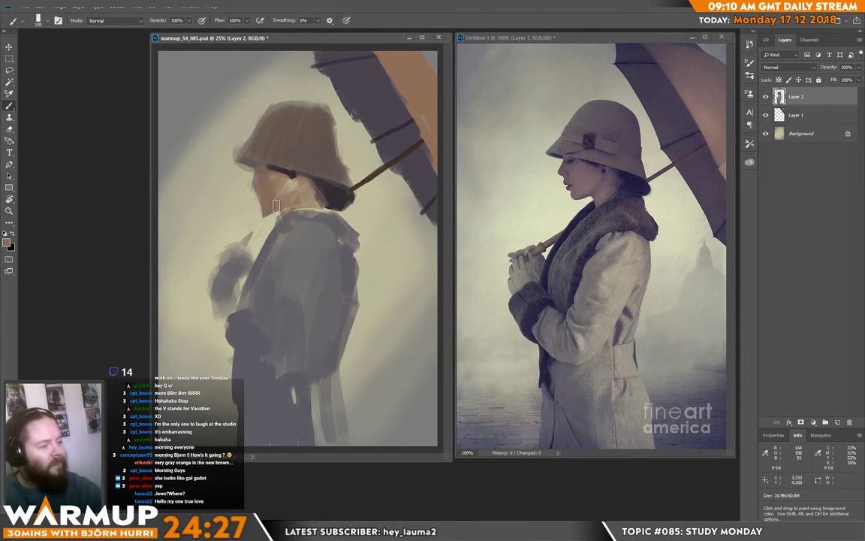
pyautogui.moveTo(264, 196); pyautogui.dragTo(262, 243)
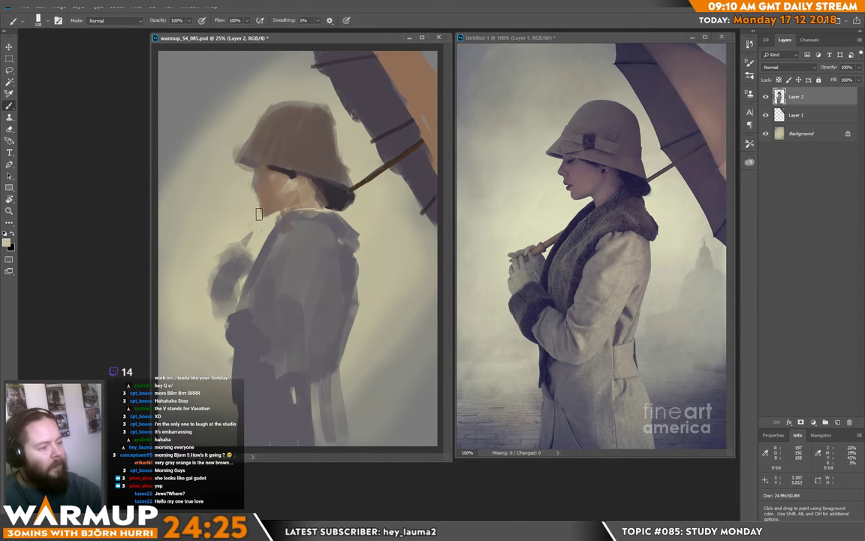
pyautogui.press('e')
pyautogui.press('b')
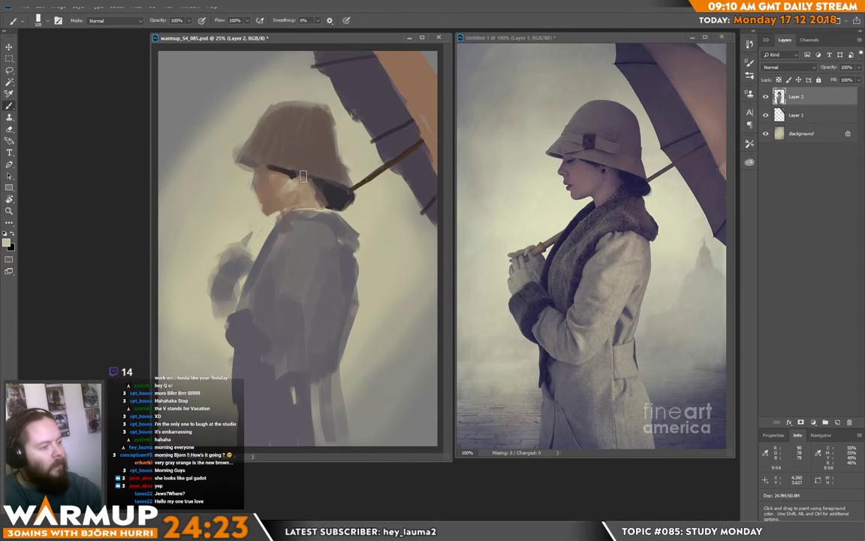
pyautogui.rightClick(259, 208)
pyautogui.press('Return')
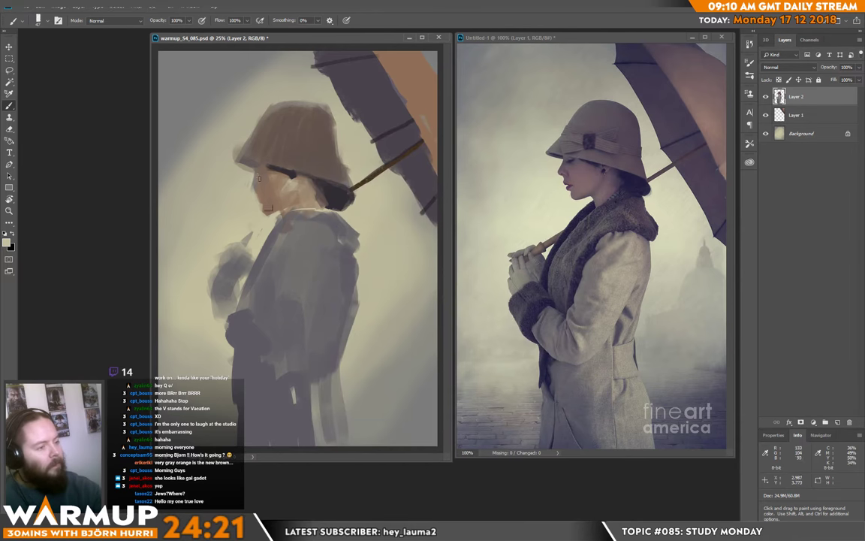
# Step: Refine the front of the hat's brim and round off its crown with sampled hat browns and coat grey
pyautogui.keyDown('alt'); pyautogui.click(230, 160); pyautogui.keyUp('alt')
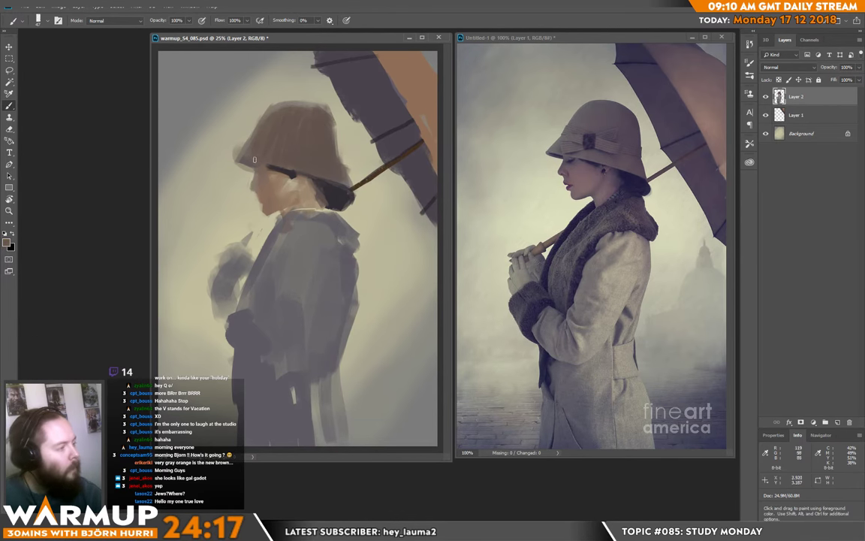
pyautogui.keyDown('alt'); pyautogui.click(234, 140); pyautogui.keyUp('alt')
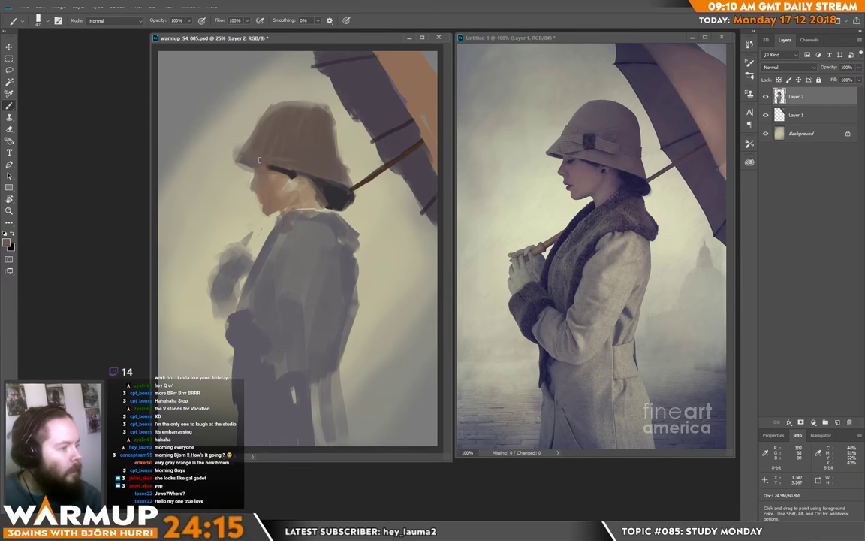
pyautogui.keyDown('alt'); pyautogui.click(288, 306); pyautogui.keyUp('alt')
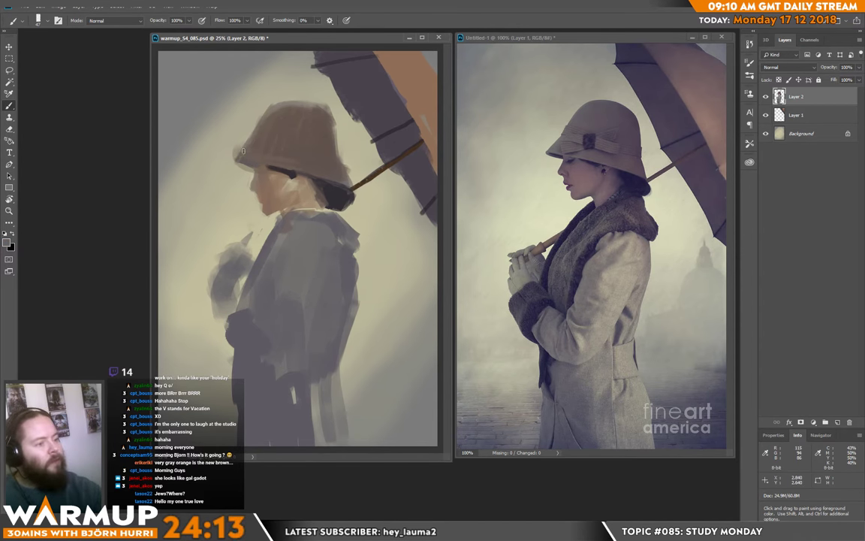
pyautogui.moveTo(308, 101); pyautogui.dragTo(264, 115)
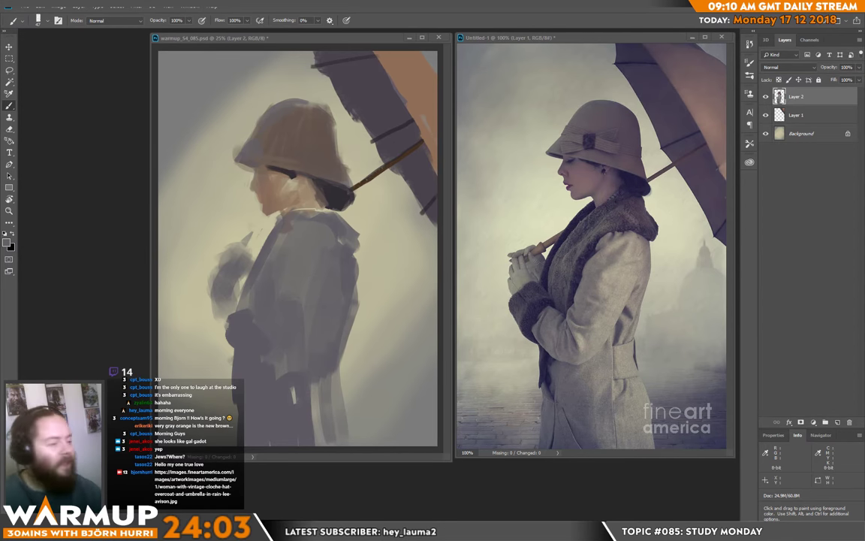
# Step: Enlarge the brush and blend softer purple-brown tones across the hat's crown and band area
pyautogui.click(273, 138)
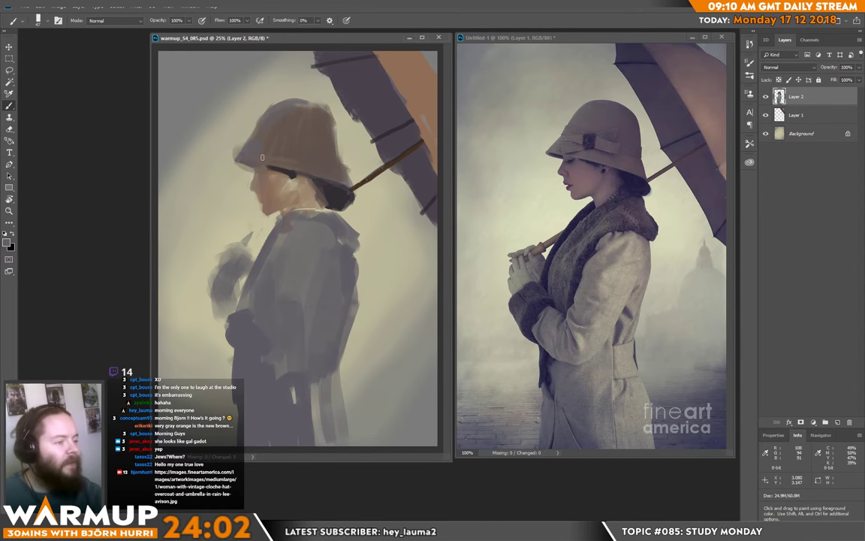
pyautogui.rightClick(332, 159)
pyautogui.press('Escape')
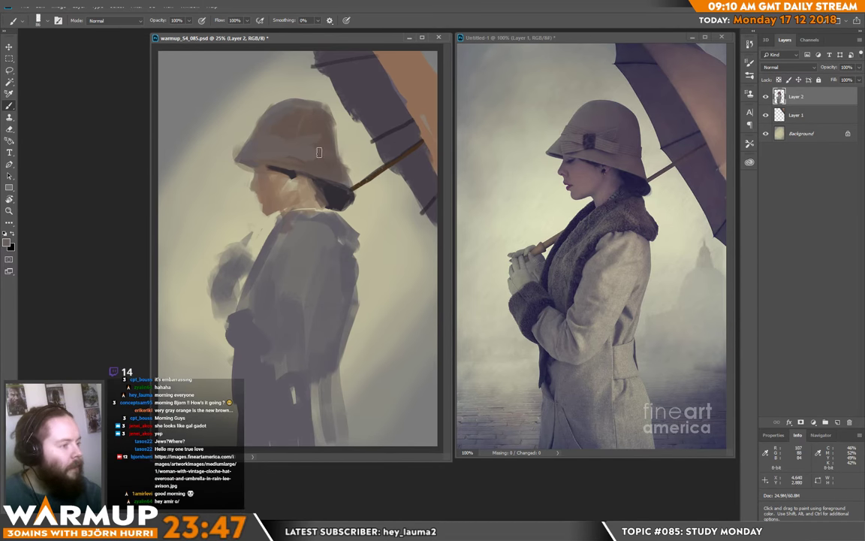
# Step: Set the brush to 50 px and paint the hat's ribbon and bow, using dark tones sampled from the hair
pyautogui.rightClick(378, 176)
pyautogui.click(440, 141)
pyautogui.press('Return')
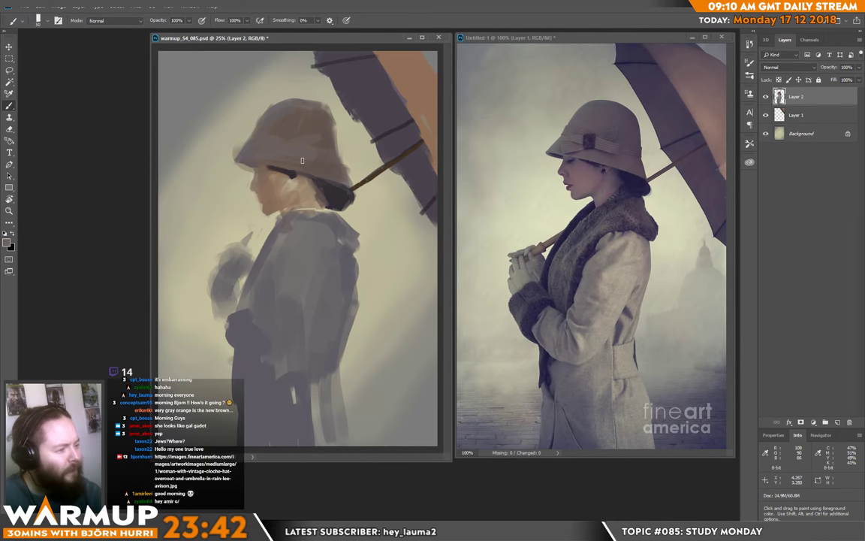
pyautogui.keyDown('alt'); pyautogui.click(335, 208); pyautogui.keyUp('alt')
pyautogui.moveTo(284, 157); pyautogui.dragTo(298, 160)
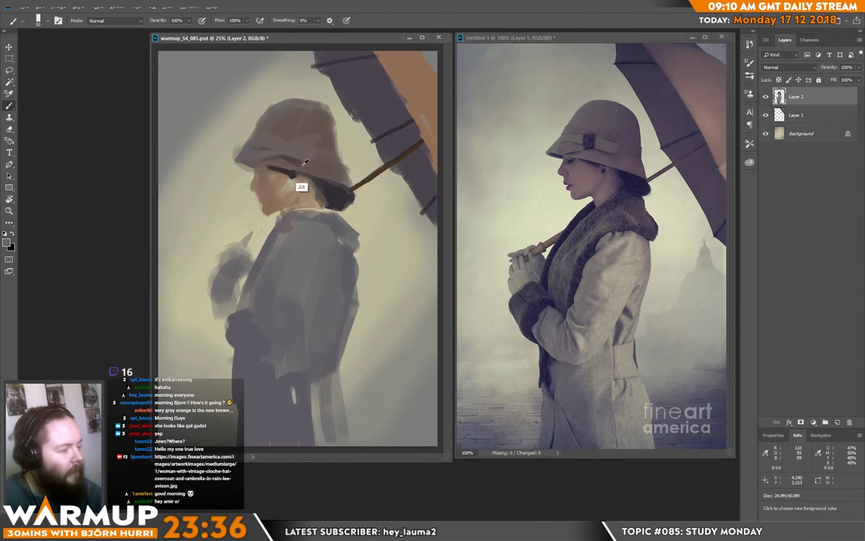
pyautogui.keyDown('alt'); pyautogui.click(345, 195); pyautogui.keyUp('alt')
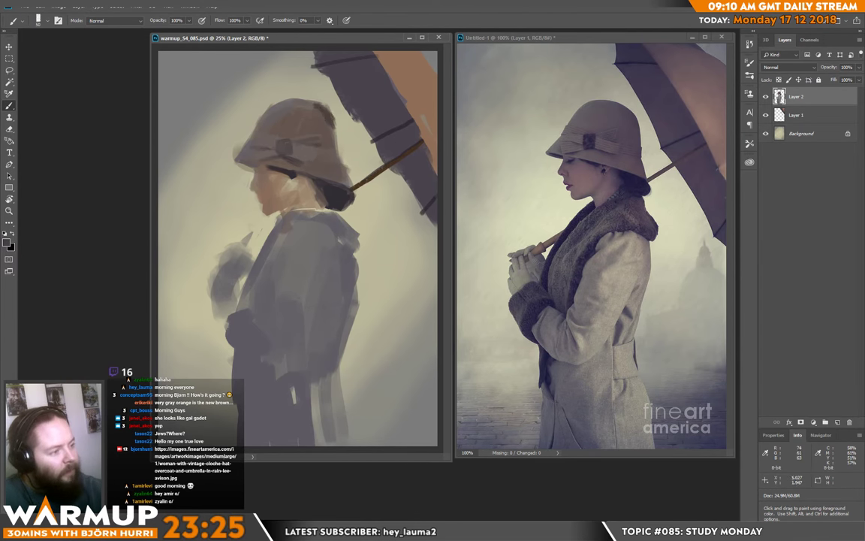
# Step: Enlarge the brush to 136 px and shade the back and top of the hat's crown
pyautogui.rightClick(301, 119)
pyautogui.click(426, 143)
pyautogui.click(315, 110)
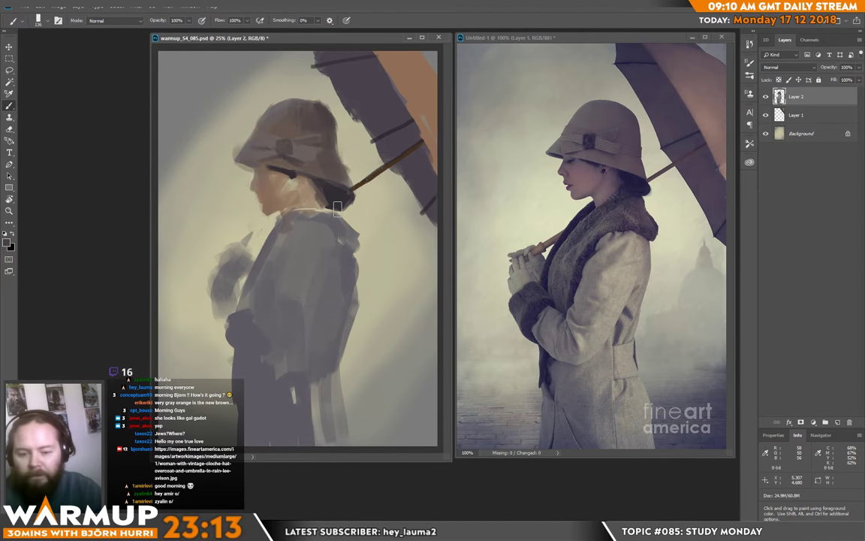
# Step: Flip the painting's canvas horizontally
pyautogui.click(57, 6)
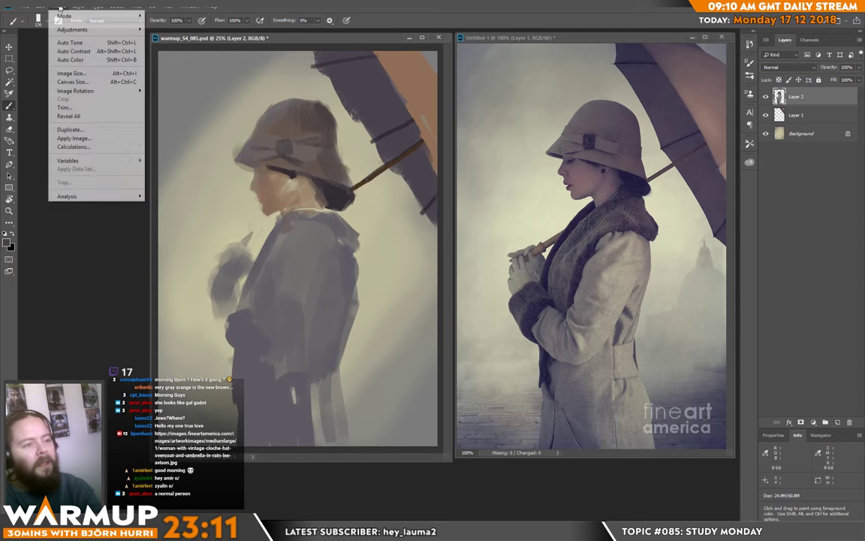
pyautogui.click(161, 118)
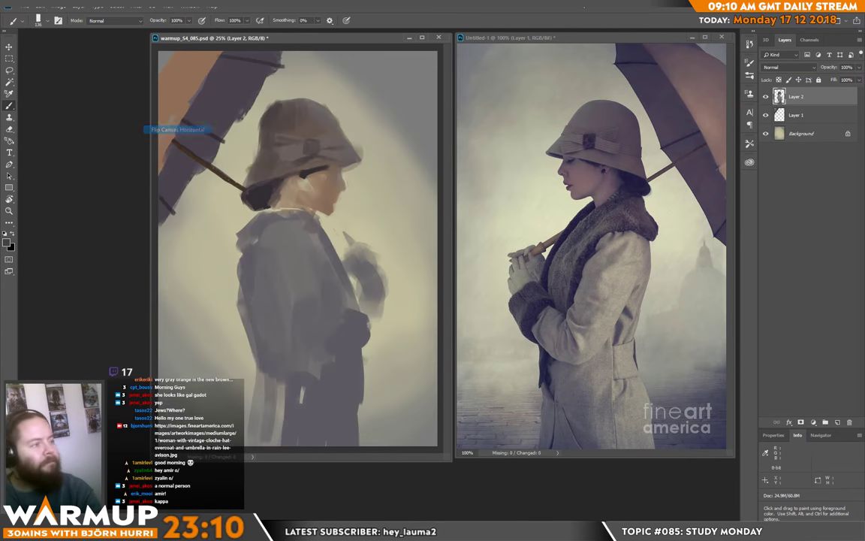
# Step: Flip the reference photo's canvas horizontally to match the painting
pyautogui.click(488, 38)
pyautogui.click(57, 6)
pyautogui.moveTo(90, 90)
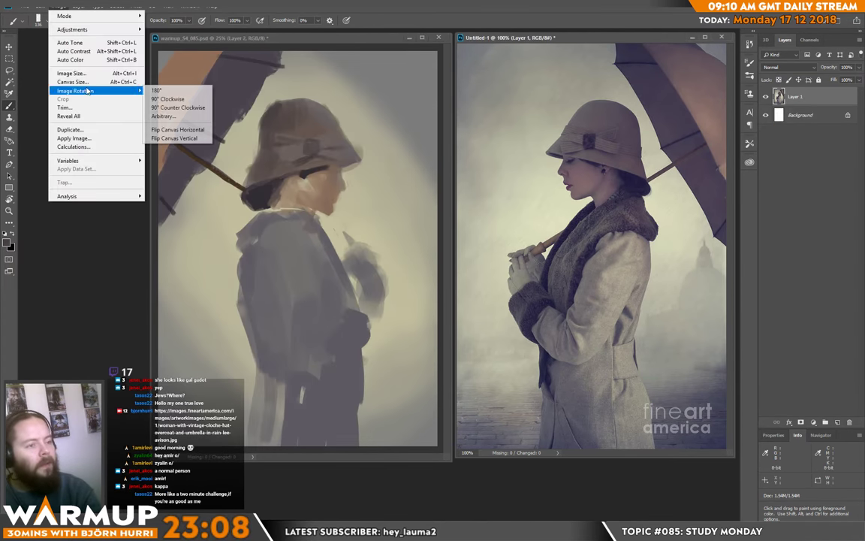
pyautogui.click(200, 130)
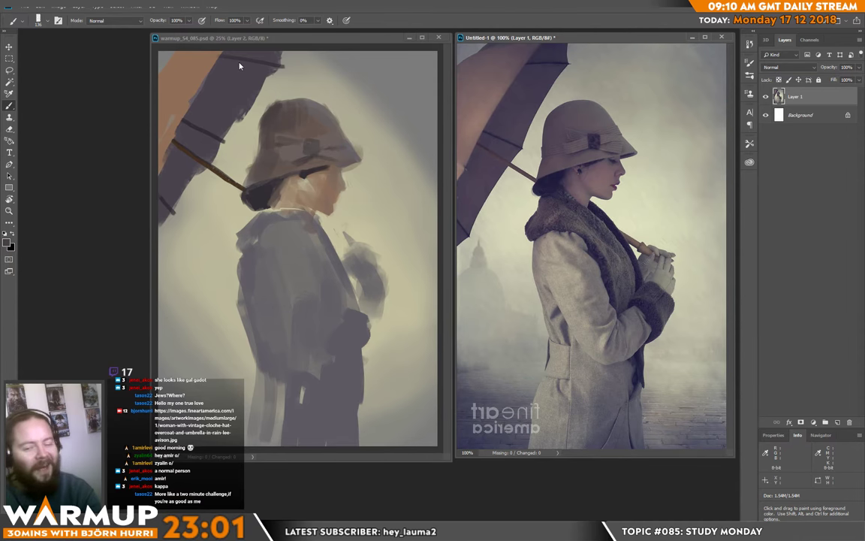
# Step: Add a new layer directly above Layer 1 in the painting and activate the Brush tool
pyautogui.click(243, 35)
pyautogui.press('v')
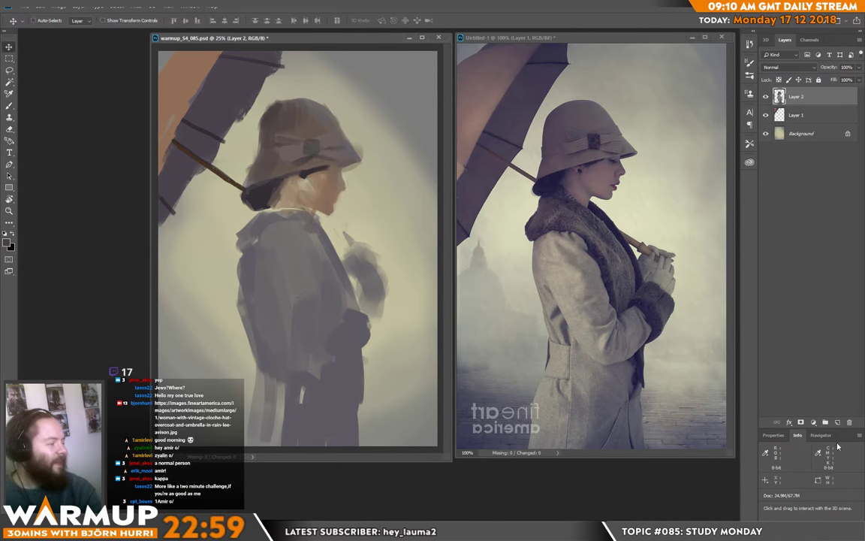
pyautogui.hotkey('alt', '[')
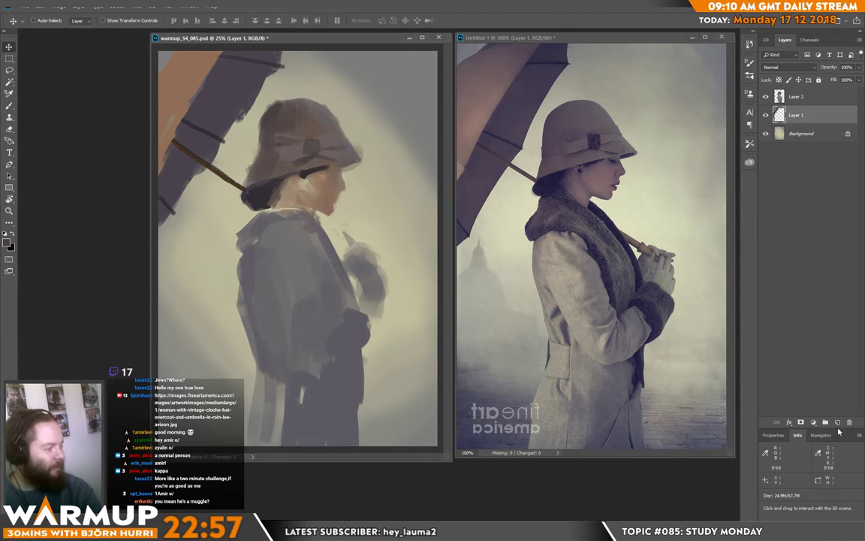
pyautogui.click(837, 422)
pyautogui.press('b')
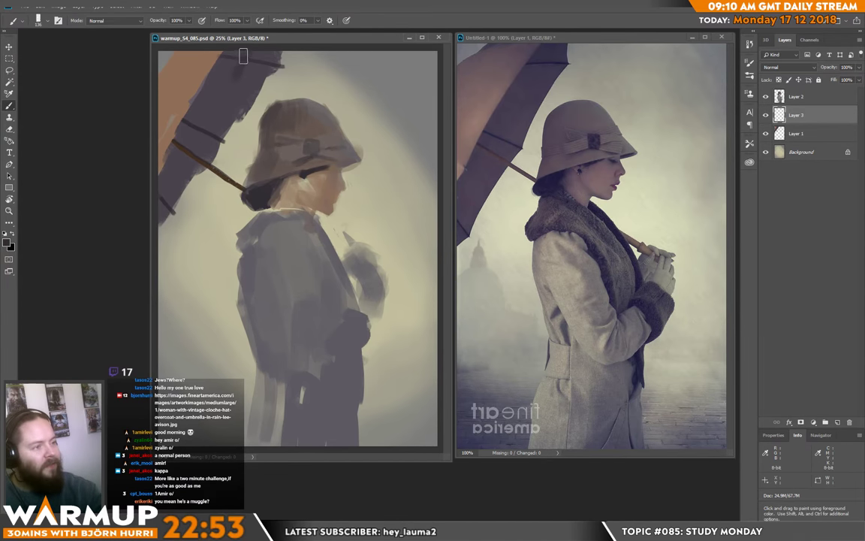
# Step: Shade the umbrella's orange and purple panels on the new layer with dark and brown tones sampled from the canopy
pyautogui.moveTo(243, 56)
pyautogui.mouseDown()
pyautogui.moveTo(217, 78)
pyautogui.moveTo(219, 52)
pyautogui.moveTo(203, 65)
pyautogui.moveTo(217, 58)
pyautogui.moveTo(167, 53)
pyautogui.moveTo(178, 53)
pyautogui.moveTo(172, 69)
pyautogui.moveTo(167, 61)
pyautogui.moveTo(170, 73)
pyautogui.moveTo(150, 79)
pyautogui.moveTo(157, 94)
pyautogui.moveTo(153, 71)
pyautogui.moveTo(185, 86)
pyautogui.mouseUp()
pyautogui.keyDown('alt'); pyautogui.click(208, 84); pyautogui.keyUp('alt')
pyautogui.keyDown('alt'); pyautogui.click(214, 66); pyautogui.keyUp('alt')
pyautogui.keyDown('alt'); pyautogui.click(175, 59); pyautogui.keyUp('alt')
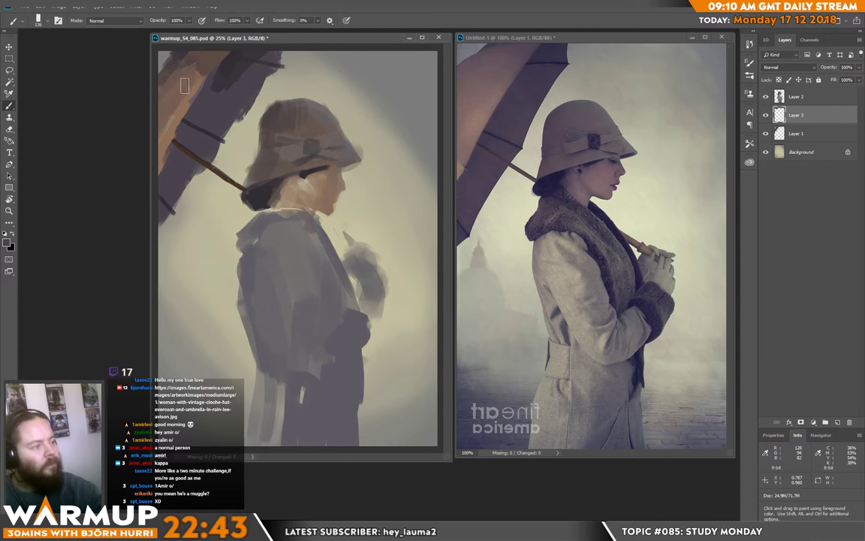
pyautogui.keyDown('alt'); pyautogui.click(177, 87); pyautogui.keyUp('alt')
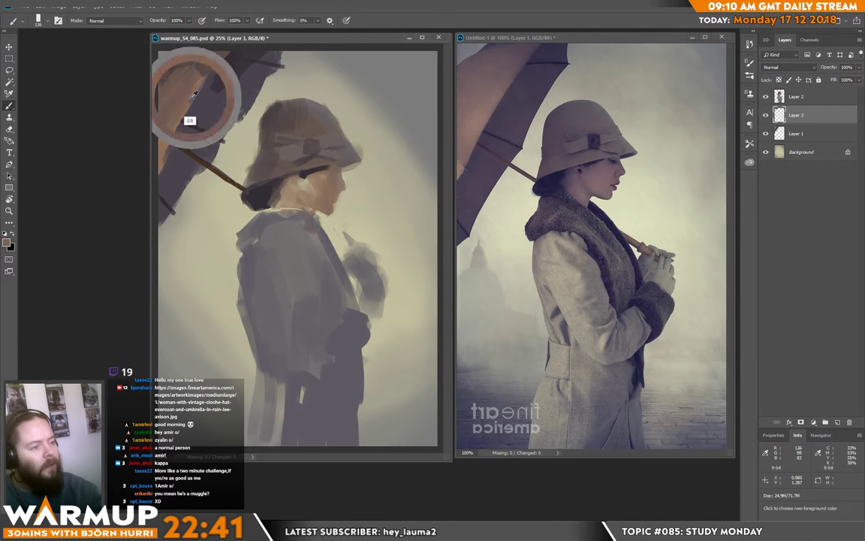
pyautogui.moveTo(174, 125); pyautogui.dragTo(175, 112)
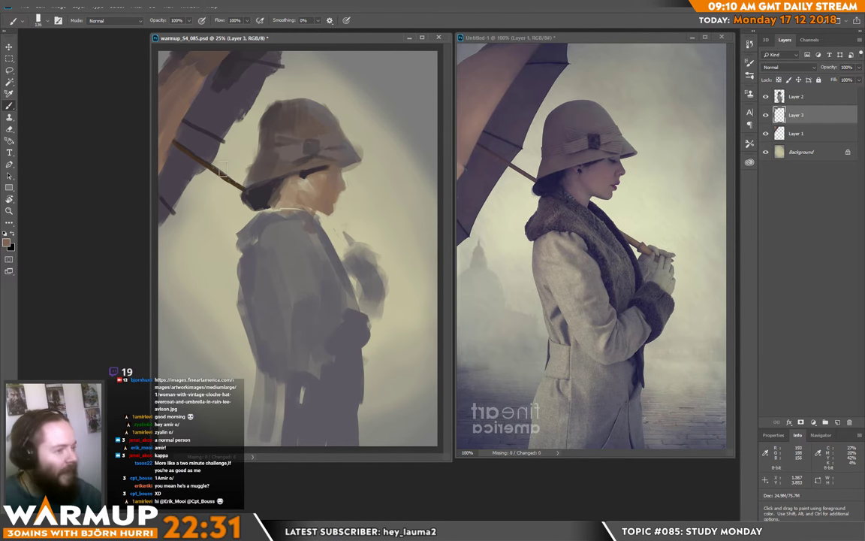
# Step: Merge the umbrella shading into Layer 1 and darken the canopy's purple panels with sampled dark tones
pyautogui.press('e')
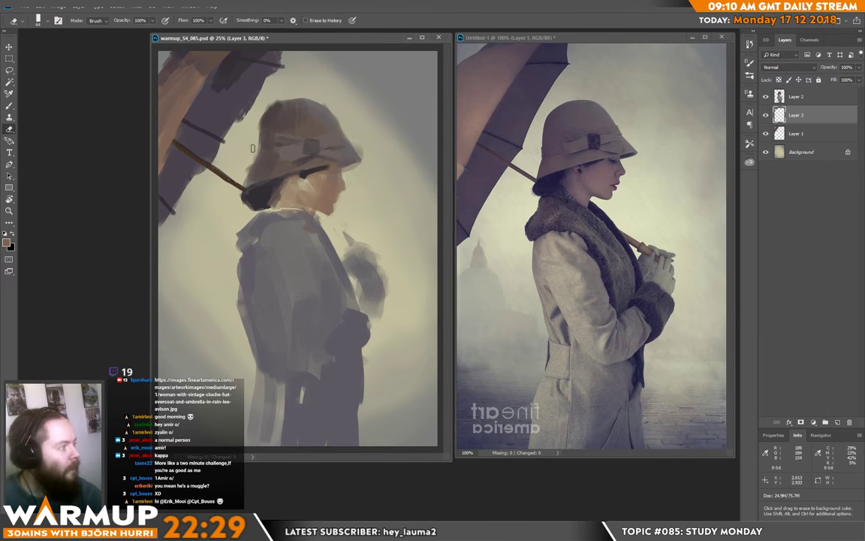
pyautogui.press('Delete')
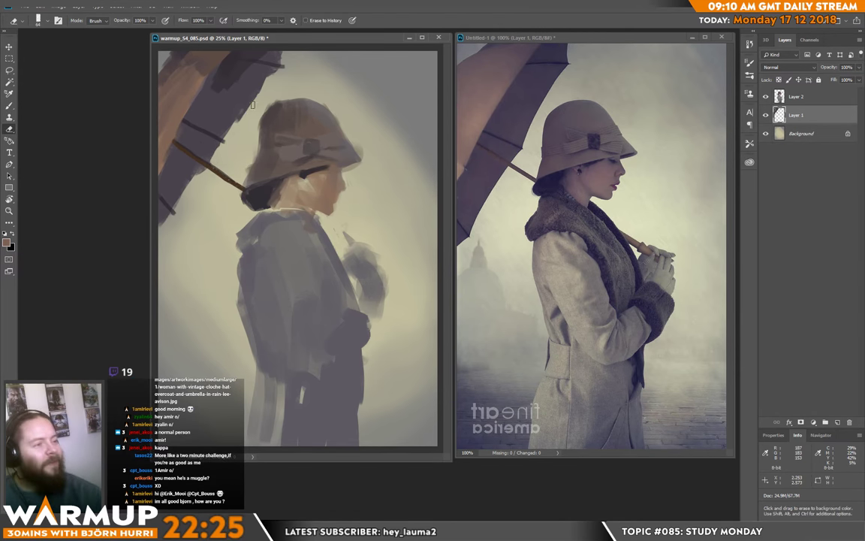
pyautogui.press('b')
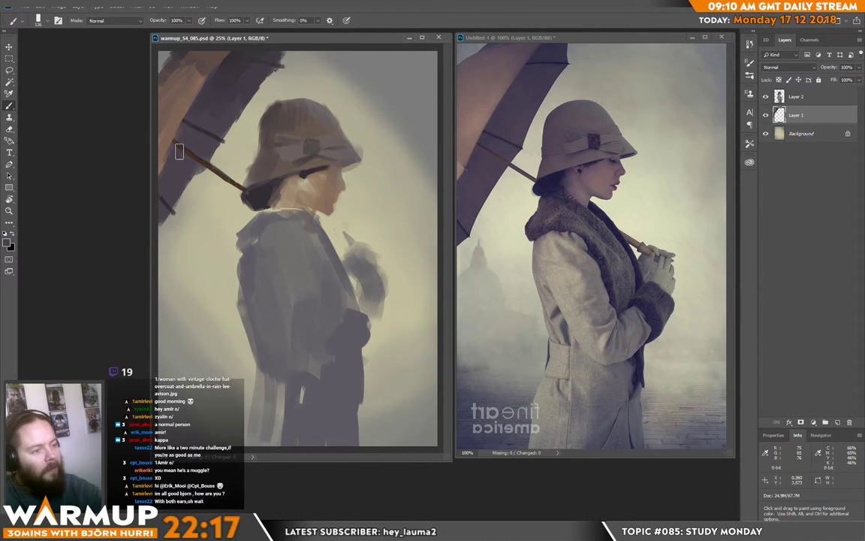
pyautogui.press('alt')
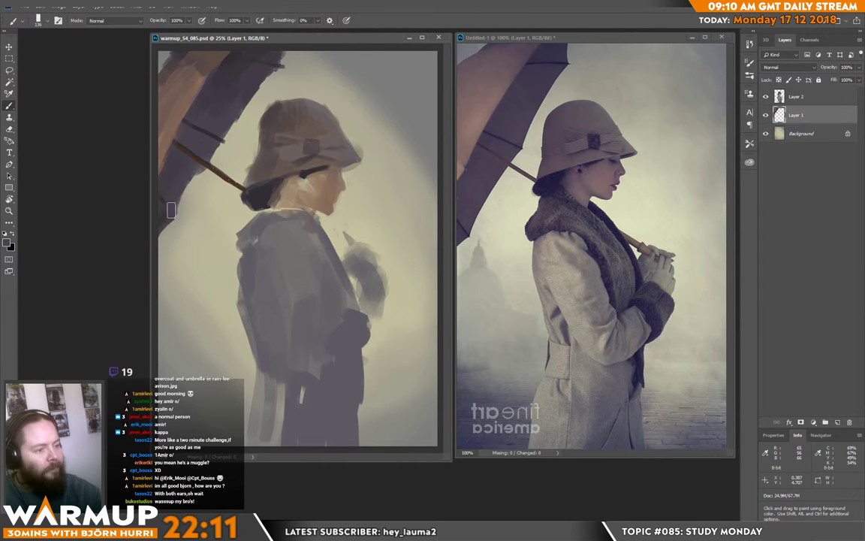
# Step: Erase excess paint on Layer 2 along the back of the hair below the hat brim
pyautogui.press('e')
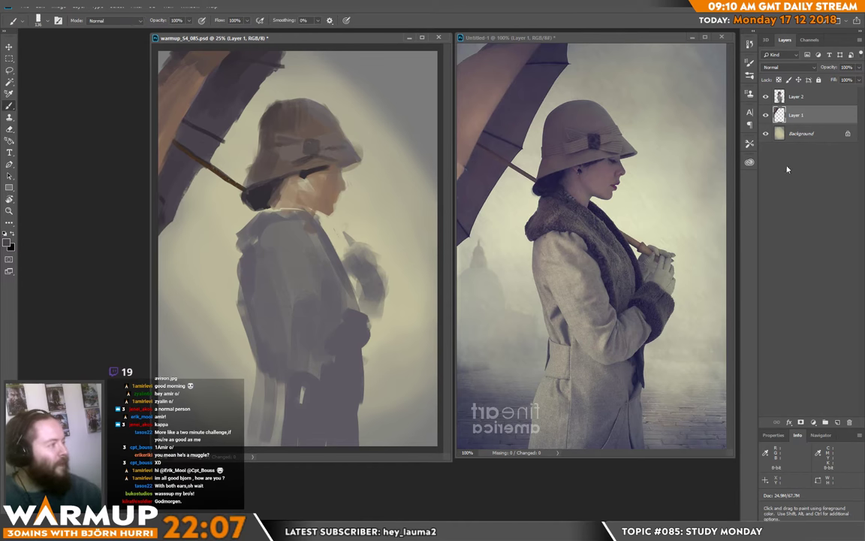
pyautogui.click(788, 96)
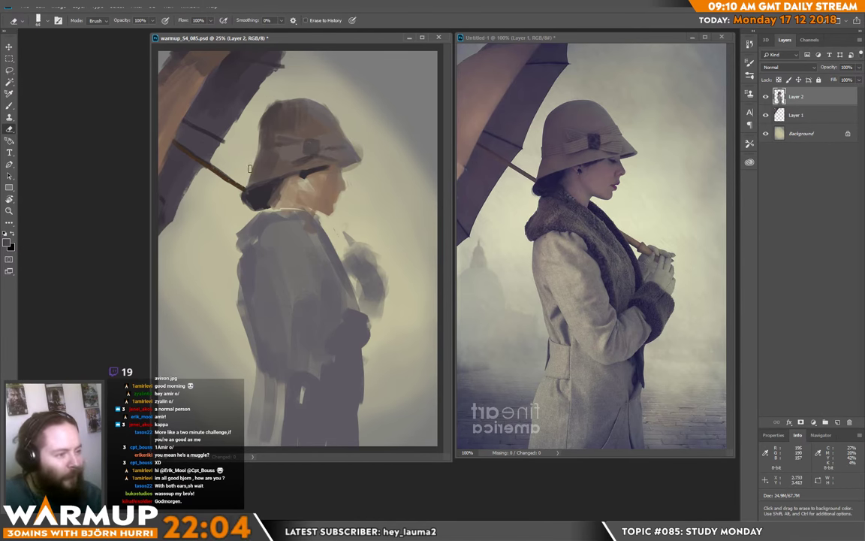
pyautogui.moveTo(228, 147); pyautogui.dragTo(223, 168)
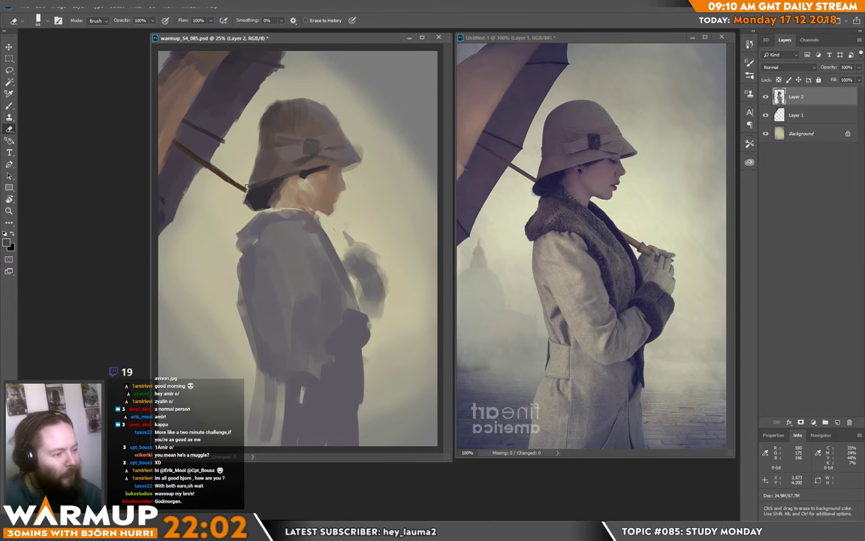
# Step: Block in the coat's fur collar with sampled browns and paint dark strokes over the shoulder and down the lapel
pyautogui.press('b')
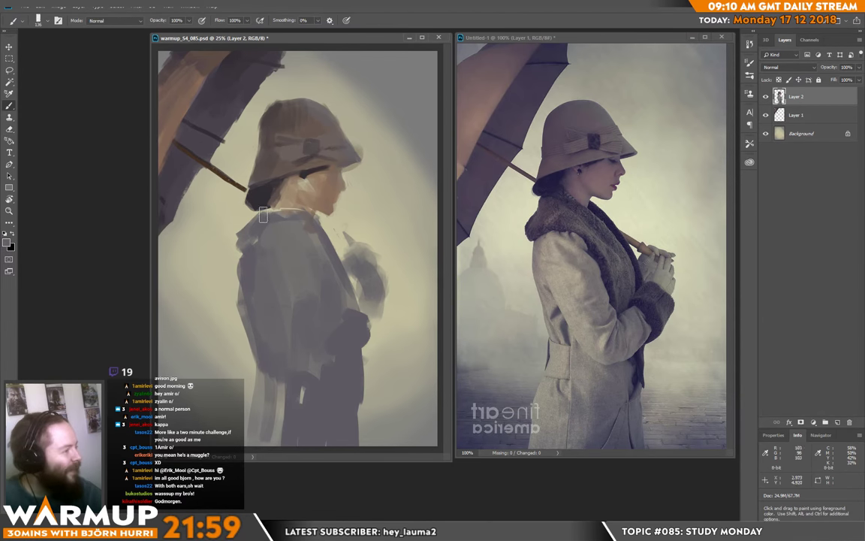
pyautogui.keyDown('alt'); pyautogui.click(236, 143); pyautogui.keyUp('alt')
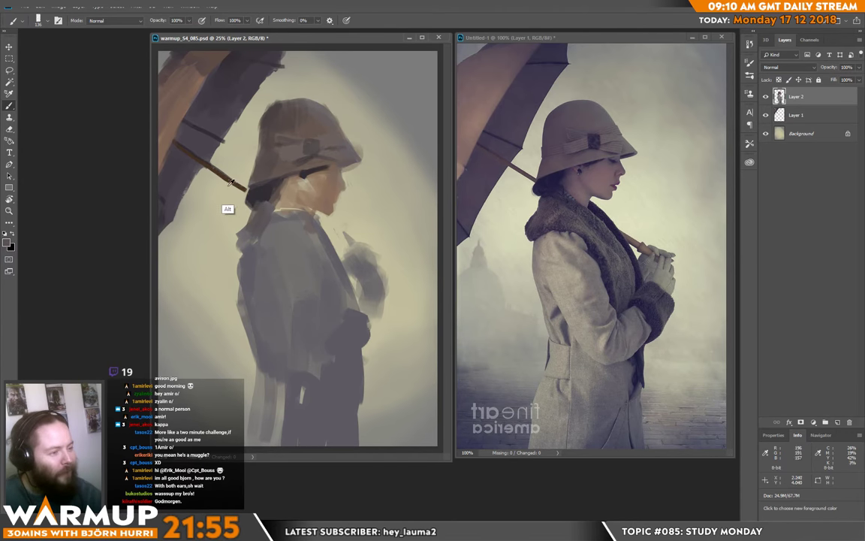
pyautogui.keyDown('alt'); pyautogui.click(209, 162); pyautogui.keyUp('alt')
pyautogui.moveTo(251, 223)
pyautogui.mouseDown()
pyautogui.moveTo(241, 242)
pyautogui.moveTo(245, 233)
pyautogui.moveTo(218, 218)
pyautogui.moveTo(248, 218)
pyautogui.moveTo(285, 196)
pyautogui.mouseUp()
pyautogui.keyDown('alt'); pyautogui.click(252, 220); pyautogui.keyUp('alt')
pyautogui.moveTo(270, 239)
pyautogui.mouseDown()
pyautogui.moveTo(329, 287)
pyautogui.moveTo(287, 253)
pyautogui.moveTo(318, 285)
pyautogui.moveTo(327, 312)
pyautogui.moveTo(316, 291)
pyautogui.mouseUp()
pyautogui.moveTo(289, 261); pyautogui.dragTo(318, 293)
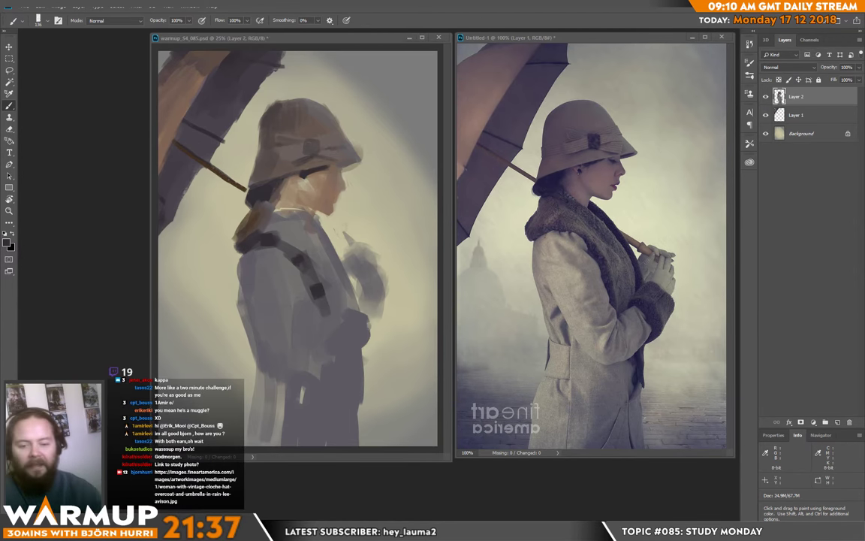
# Step: Fill the fur collar and front lapel with a muted brown sampled from the painting
pyautogui.press('alt')
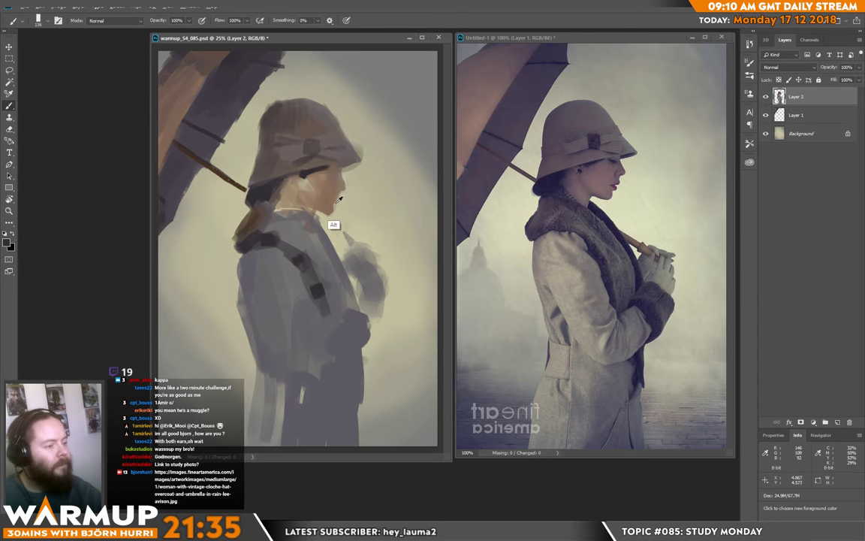
pyautogui.keyDown('alt'); pyautogui.click(263, 109); pyautogui.keyUp('alt')
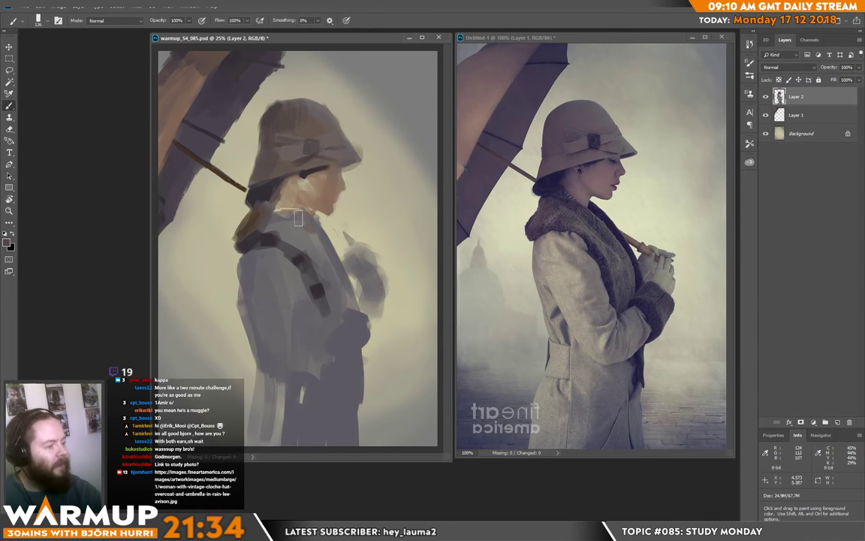
pyautogui.moveTo(266, 220)
pyautogui.mouseDown()
pyautogui.moveTo(293, 239)
pyautogui.moveTo(316, 262)
pyautogui.moveTo(301, 227)
pyautogui.mouseUp()
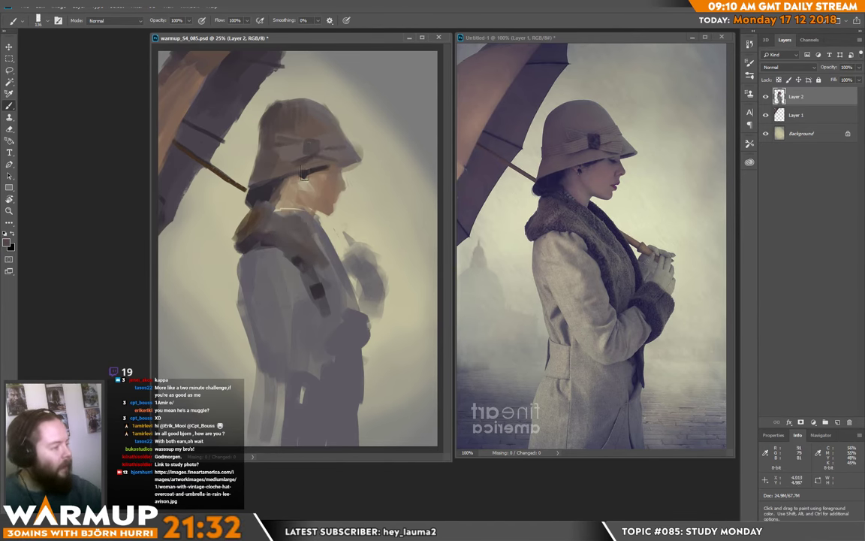
pyautogui.moveTo(304, 174)
pyautogui.mouseDown()
pyautogui.moveTo(315, 244)
pyautogui.moveTo(287, 221)
pyautogui.moveTo(324, 254)
pyautogui.moveTo(348, 319)
pyautogui.moveTo(337, 268)
pyautogui.moveTo(347, 314)
pyautogui.moveTo(308, 255)
pyautogui.mouseUp()
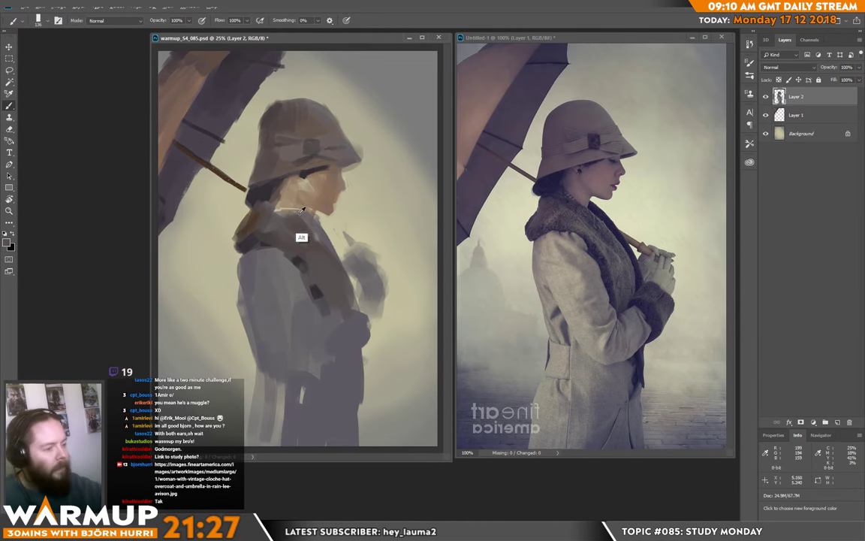
# Step: Reduce the brush size and paint a thin dark edge down the front of the lapel, using sampled tones
pyautogui.keyDown('alt'); pyautogui.click(246, 227); pyautogui.keyUp('alt')
pyautogui.rightClick(356, 270)
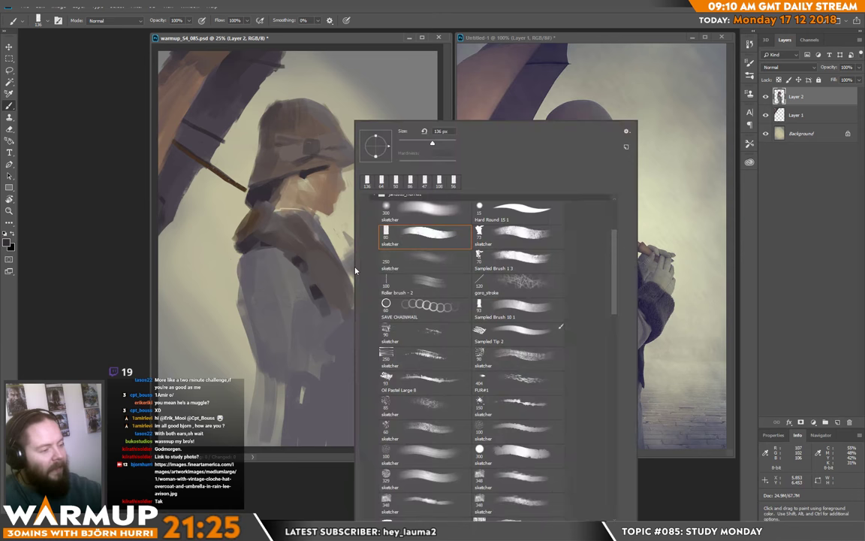
pyautogui.click(407, 143)
pyautogui.moveTo(314, 226); pyautogui.dragTo(329, 246)
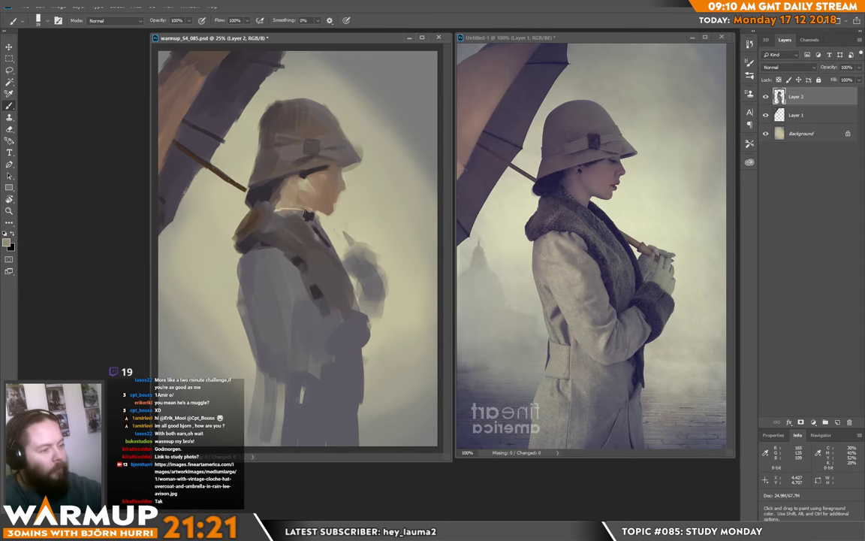
pyautogui.moveTo(305, 212); pyautogui.dragTo(322, 234)
pyautogui.keyDown('alt'); pyautogui.click(311, 248); pyautogui.keyUp('alt')
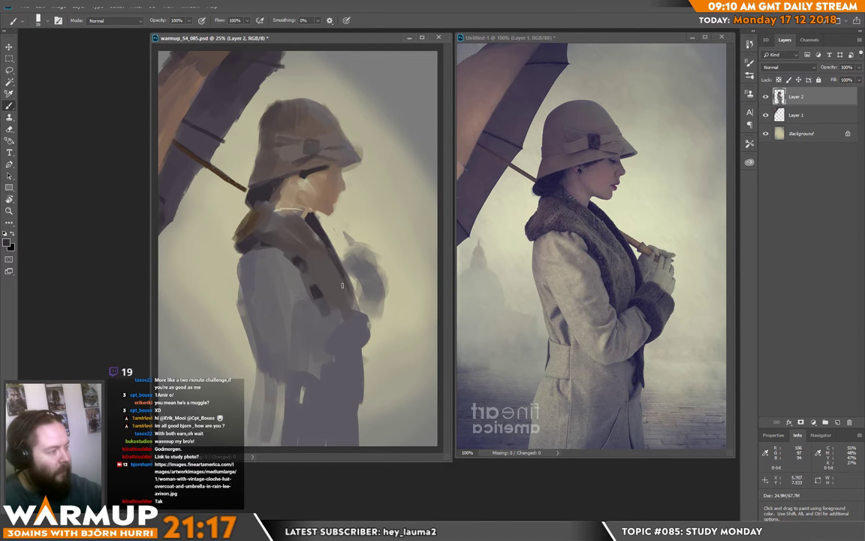
pyautogui.keyDown('alt'); pyautogui.click(316, 244); pyautogui.keyUp('alt')
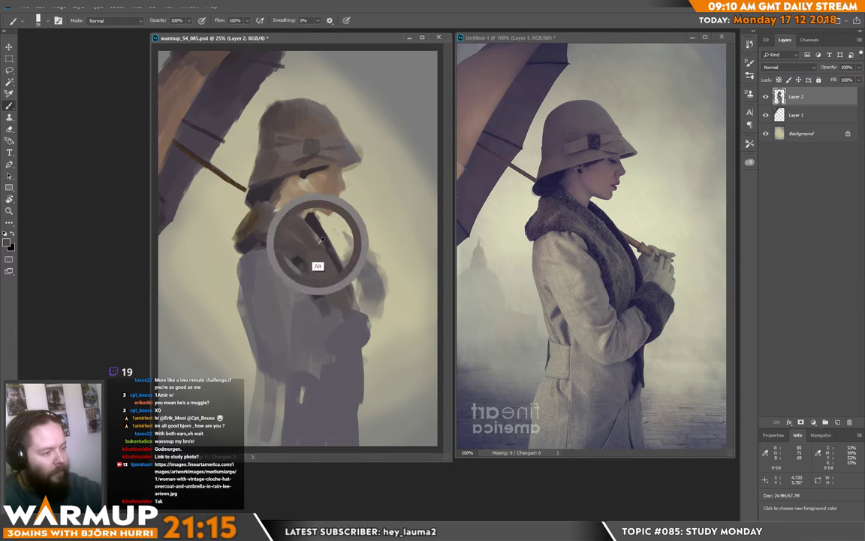
pyautogui.moveTo(331, 250)
pyautogui.mouseDown()
pyautogui.moveTo(354, 312)
pyautogui.moveTo(352, 284)
pyautogui.mouseUp()
pyautogui.keyDown('alt'); pyautogui.click(324, 241); pyautogui.keyUp('alt')
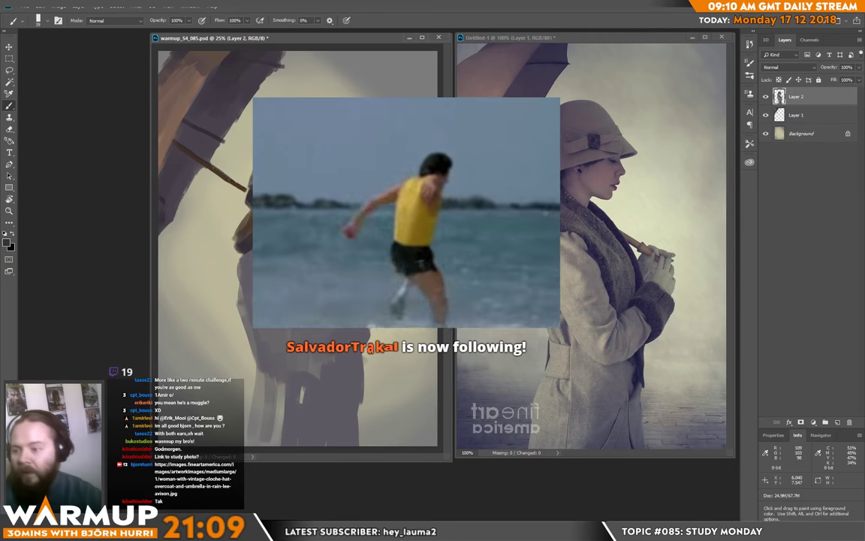
# Step: Set the brush to 47 px and refine the lapel and collar shading with dark brown sampled from the collar
pyautogui.rightClick(370, 287)
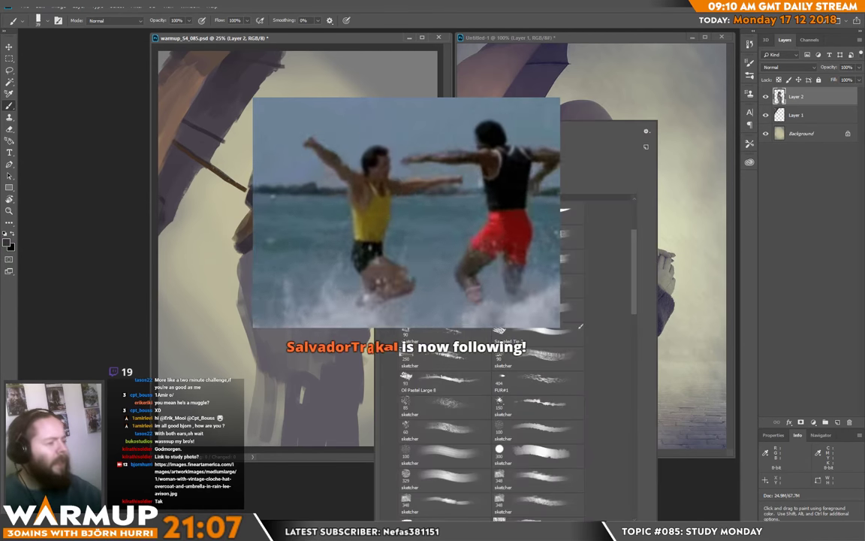
pyautogui.press('Return')
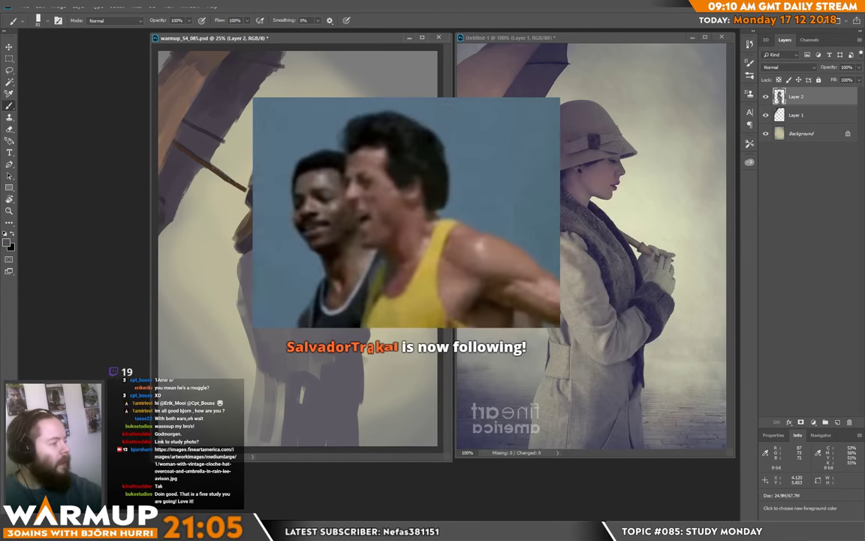
pyautogui.rightClick(338, 120)
pyautogui.moveTo(404, 144); pyautogui.dragTo(398, 144)
pyautogui.keyDown('alt'); pyautogui.click(299, 224); pyautogui.keyUp('alt')
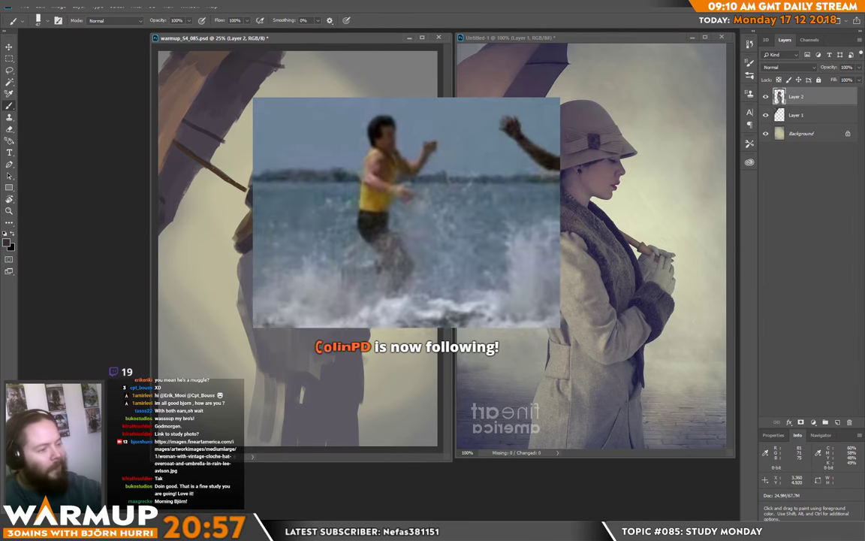
# Step: Set the brush to 146 px and darken the hair at the nape and the upper collar with sampled tones
pyautogui.rightClick(321, 246)
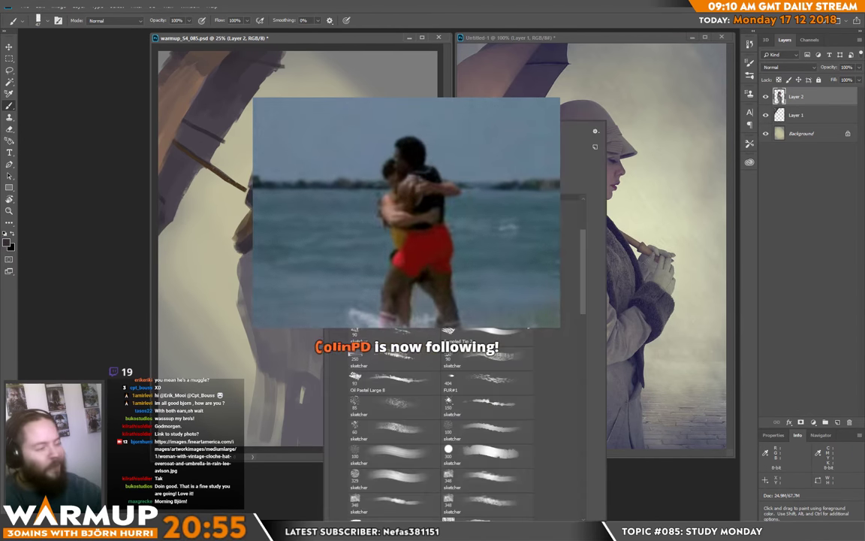
pyautogui.press('Return')
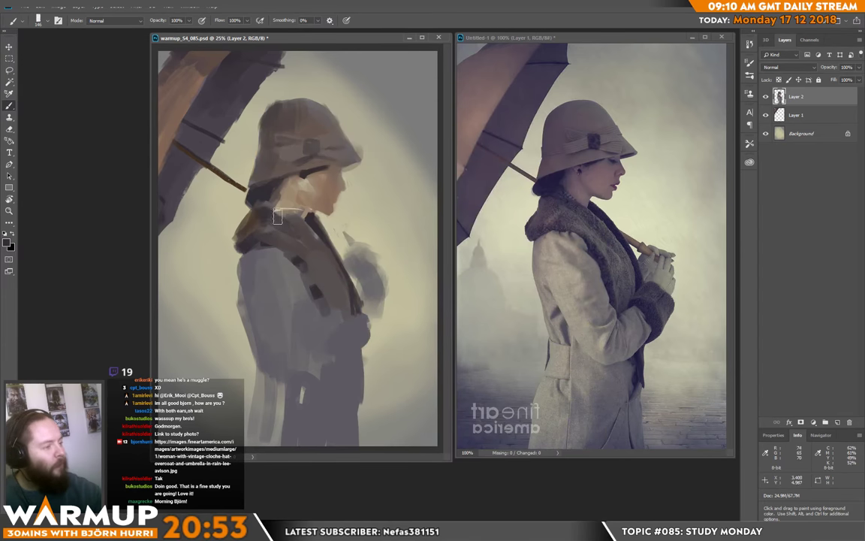
pyautogui.keyDown('alt'); pyautogui.click(252, 195); pyautogui.keyUp('alt')
pyautogui.moveTo(262, 188)
pyautogui.mouseDown()
pyautogui.moveTo(295, 219)
pyautogui.moveTo(258, 203)
pyautogui.mouseUp()
pyautogui.keyDown('alt'); pyautogui.click(247, 227); pyautogui.keyUp('alt')
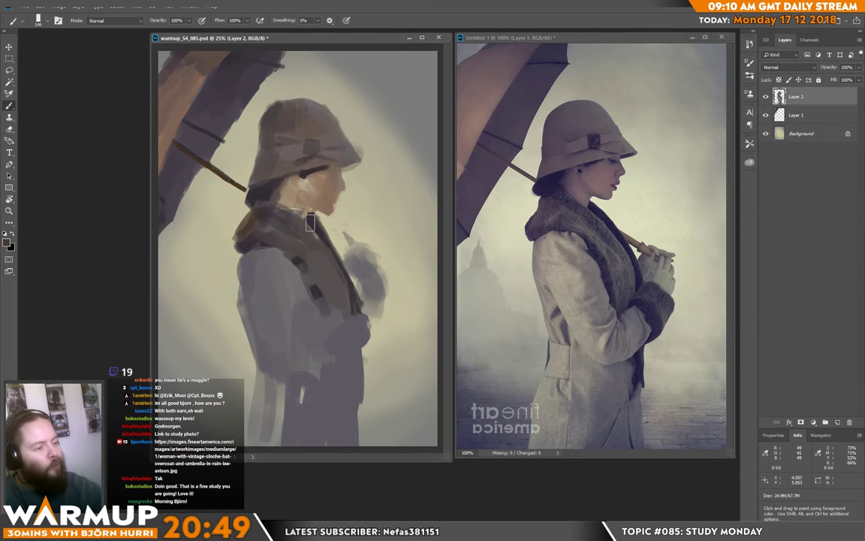
# Step: Set the brush to 64 px and paint sampled dark tones where the neck and hair meet the fur collar
pyautogui.rightClick(319, 125)
pyautogui.press('Return')
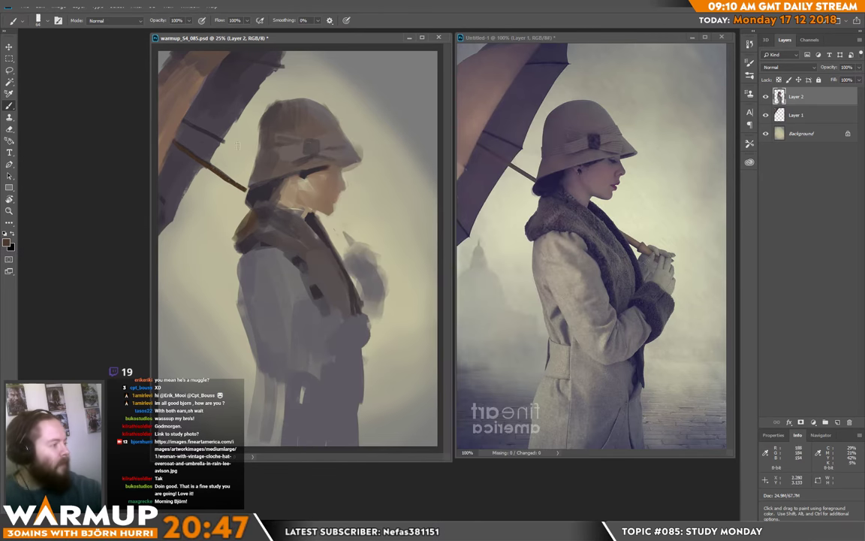
pyautogui.keyDown('alt'); pyautogui.click(290, 239); pyautogui.keyUp('alt')
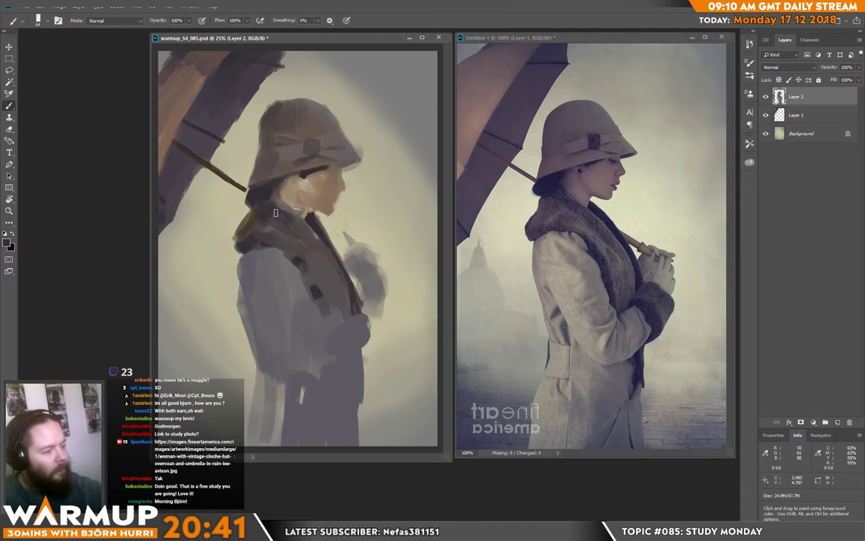
# Step: Deepen the shadows along the inner edge of the fur lapel with dark browns sampled from the collar
pyautogui.keyDown('alt'); pyautogui.click(315, 252); pyautogui.keyUp('alt')
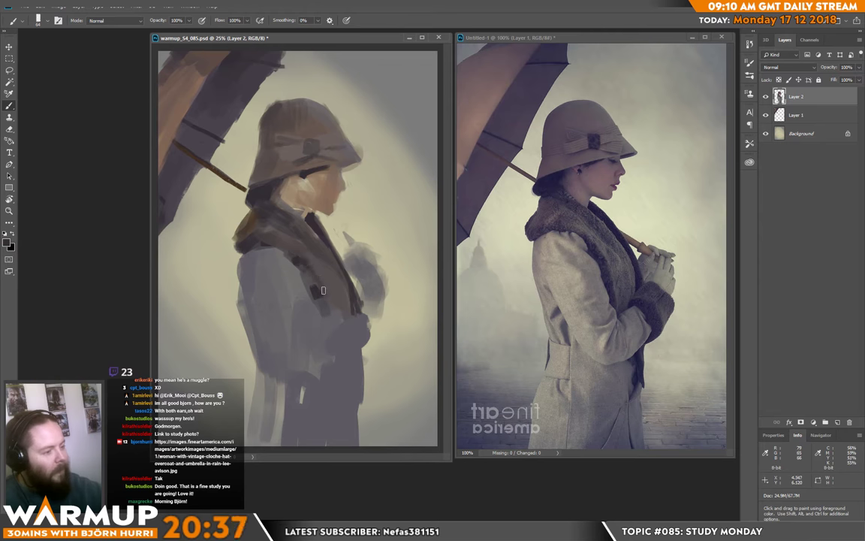
pyautogui.moveTo(293, 248); pyautogui.dragTo(339, 318)
pyautogui.keyDown('alt'); pyautogui.click(340, 285); pyautogui.keyUp('alt')
pyautogui.keyDown('alt'); pyautogui.click(314, 270); pyautogui.keyUp('alt')
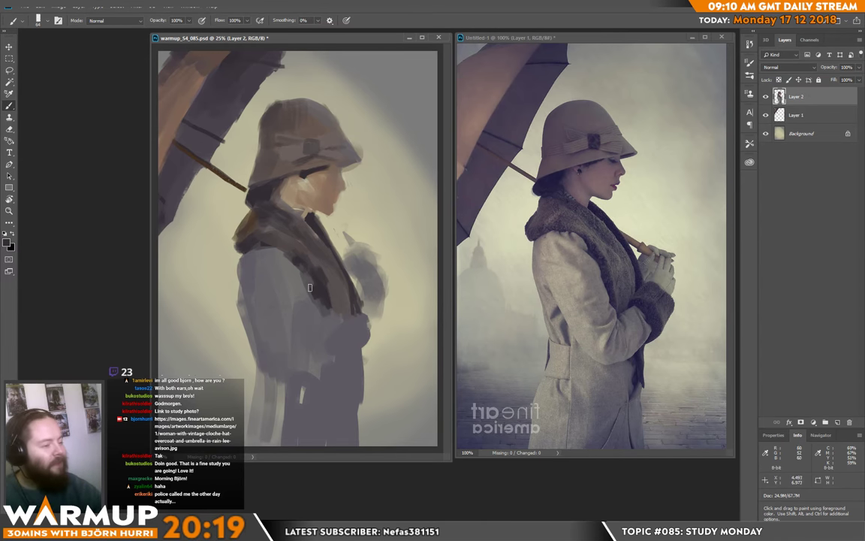
# Step: Set the brush to 130 px, add a new layer and block in light beige tones on the coat's shoulder and sleeve
pyautogui.rightClick(322, 282)
pyautogui.moveTo(392, 144); pyautogui.dragTo(403, 143)
pyautogui.keyDown('alt'); pyautogui.click(304, 179); pyautogui.keyUp('alt')
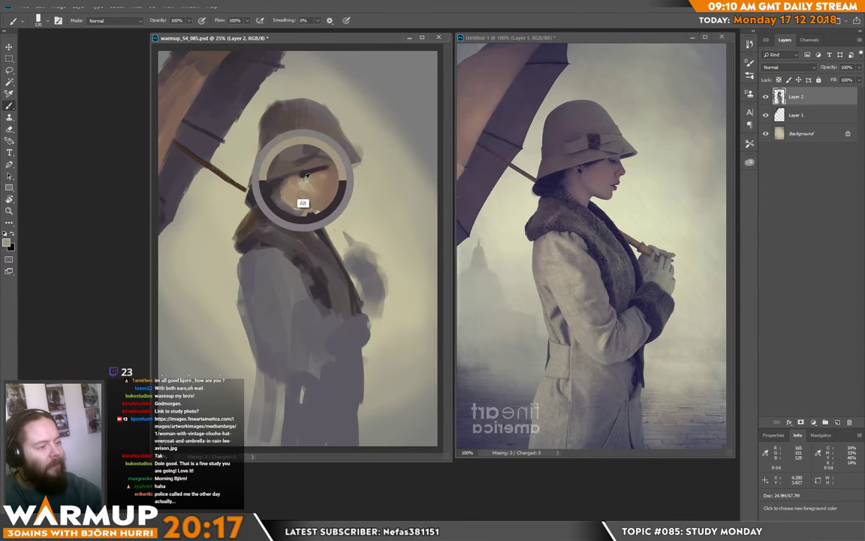
pyautogui.click(836, 422)
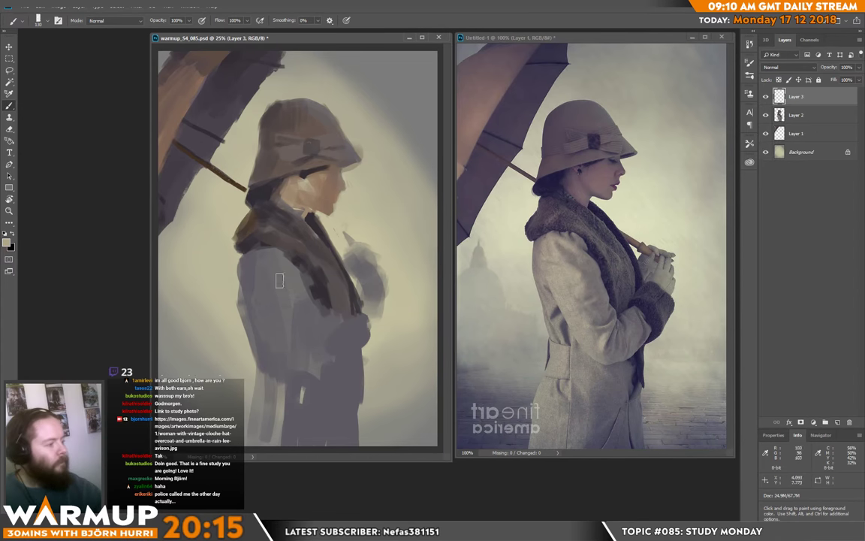
pyautogui.moveTo(254, 264)
pyautogui.mouseDown()
pyautogui.moveTo(280, 271)
pyautogui.moveTo(245, 266)
pyautogui.moveTo(251, 261)
pyautogui.moveTo(254, 288)
pyautogui.moveTo(249, 270)
pyautogui.moveTo(263, 267)
pyautogui.moveTo(259, 303)
pyautogui.moveTo(266, 290)
pyautogui.moveTo(279, 290)
pyautogui.moveTo(275, 297)
pyautogui.moveTo(256, 279)
pyautogui.moveTo(251, 298)
pyautogui.moveTo(292, 372)
pyautogui.mouseUp()
pyautogui.moveTo(249, 302)
pyautogui.mouseDown()
pyautogui.moveTo(276, 338)
pyautogui.moveTo(289, 319)
pyautogui.moveTo(320, 334)
pyautogui.moveTo(333, 329)
pyautogui.moveTo(307, 249)
pyautogui.mouseUp()
pyautogui.moveTo(282, 278); pyautogui.dragTo(312, 328)
# Step: Blend the sleeve's light and shadow areas with mid-greys sampled from the coat
pyautogui.keyDown('alt'); pyautogui.click(303, 298); pyautogui.keyUp('alt')
pyautogui.moveTo(272, 259); pyautogui.dragTo(306, 299)
pyautogui.keyDown('alt'); pyautogui.click(295, 297); pyautogui.keyUp('alt')
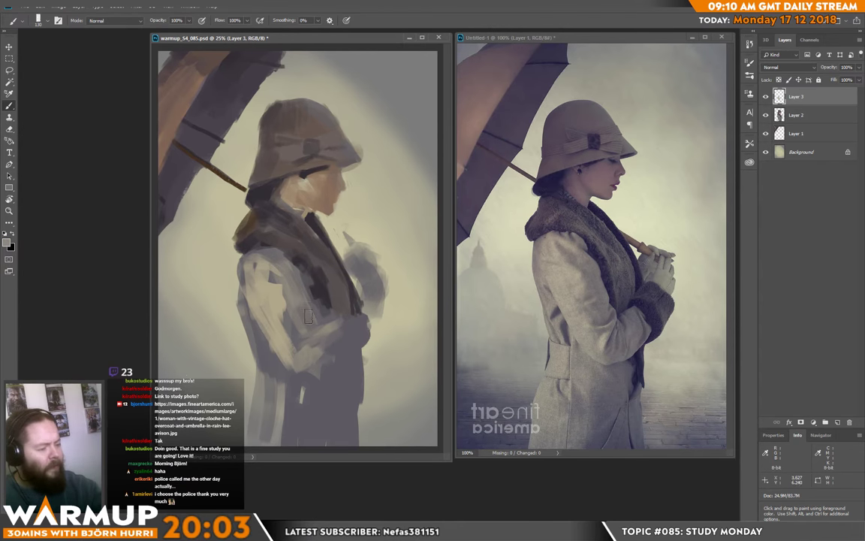
pyautogui.keyDown('alt'); pyautogui.click(315, 311); pyautogui.keyUp('alt')
pyautogui.moveTo(290, 321)
pyautogui.mouseDown()
pyautogui.moveTo(319, 307)
pyautogui.moveTo(291, 321)
pyautogui.moveTo(292, 330)
pyautogui.moveTo(321, 319)
pyautogui.moveTo(283, 346)
pyautogui.moveTo(294, 339)
pyautogui.moveTo(300, 348)
pyautogui.moveTo(283, 313)
pyautogui.mouseUp()
# Step: Restate the dark lapel edge beside the sleeve and paint sampled grey tones on the coat's back waist and skirt
pyautogui.keyDown('alt'); pyautogui.click(306, 334); pyautogui.keyUp('alt')
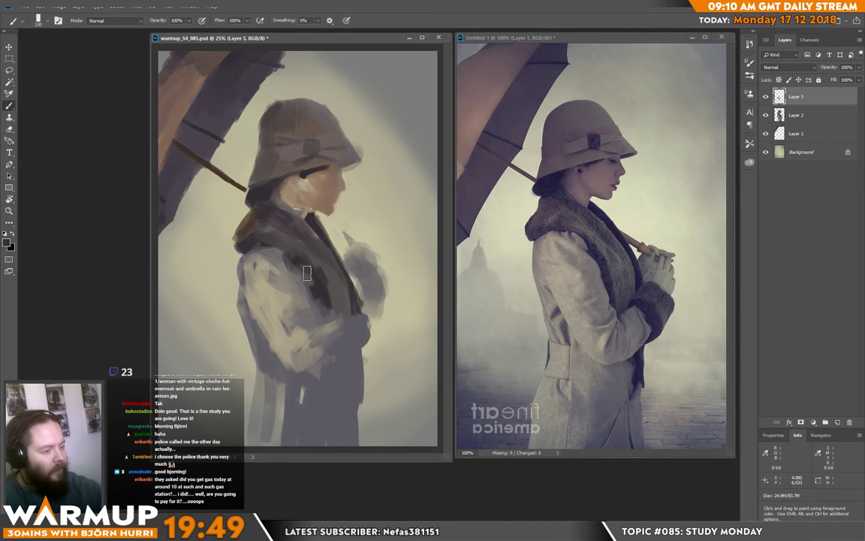
pyautogui.press('alt')
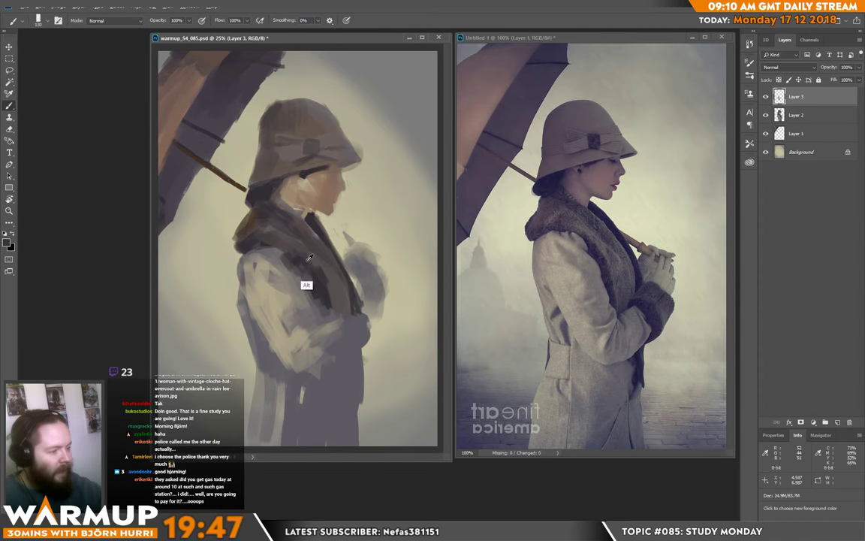
pyautogui.keyDown('alt'); pyautogui.click(308, 263); pyautogui.keyUp('alt')
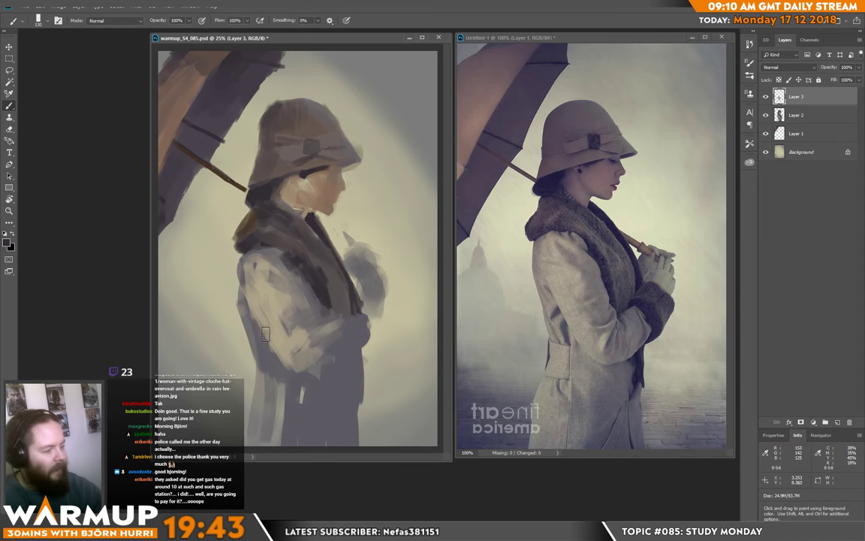
pyautogui.moveTo(261, 338); pyautogui.dragTo(267, 352)
pyautogui.keyDown('alt'); pyautogui.click(269, 344); pyautogui.keyUp('alt')
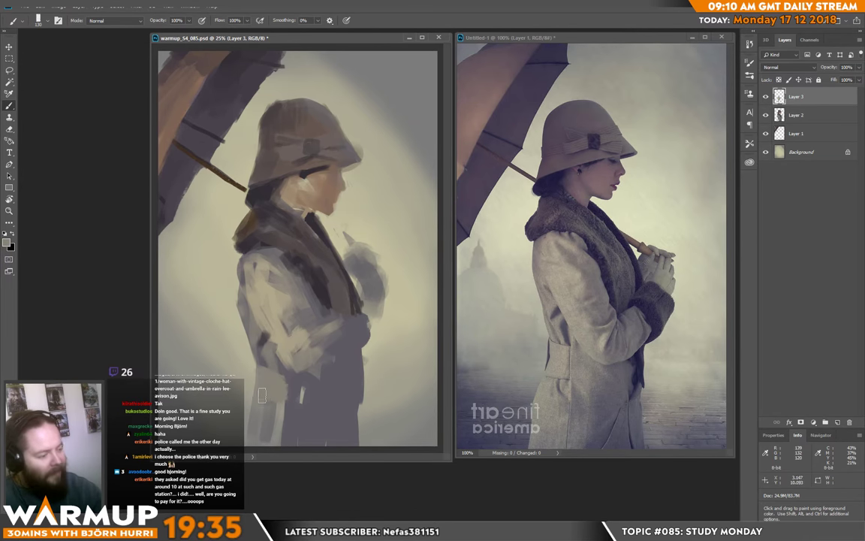
# Step: Define the belt at the back of the coat with dark accents using a 32 px brush, and continue with lighter tones at 50 px
pyautogui.rightClick(326, 345)
pyautogui.click(382, 143)
pyautogui.keyDown('alt'); pyautogui.click(261, 342); pyautogui.keyUp('alt')
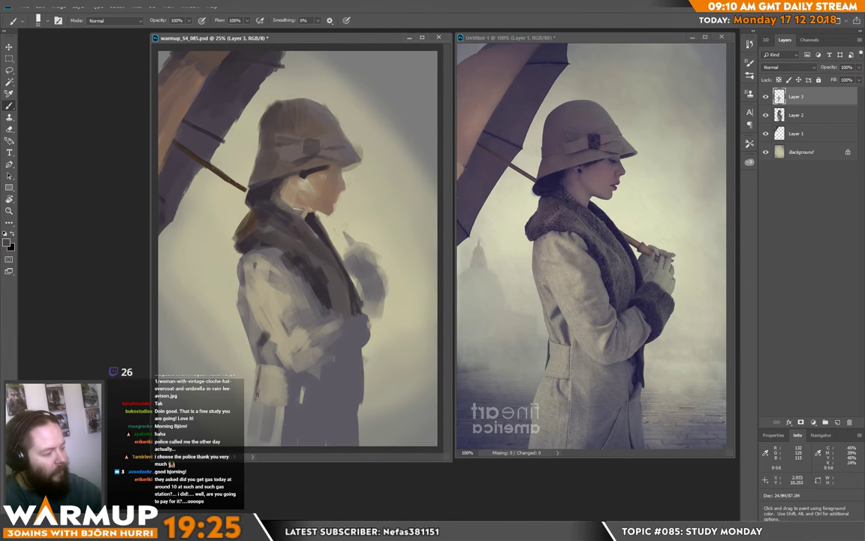
pyautogui.rightClick(276, 125)
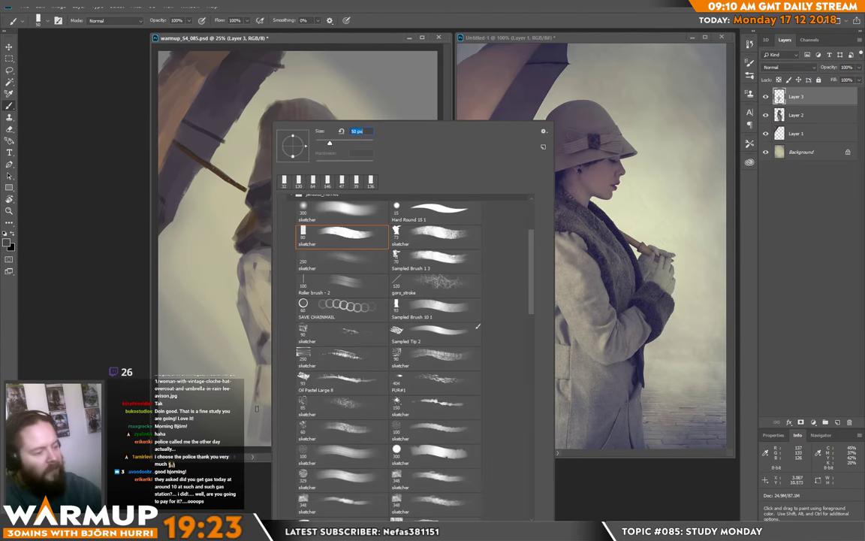
pyautogui.press('Escape')
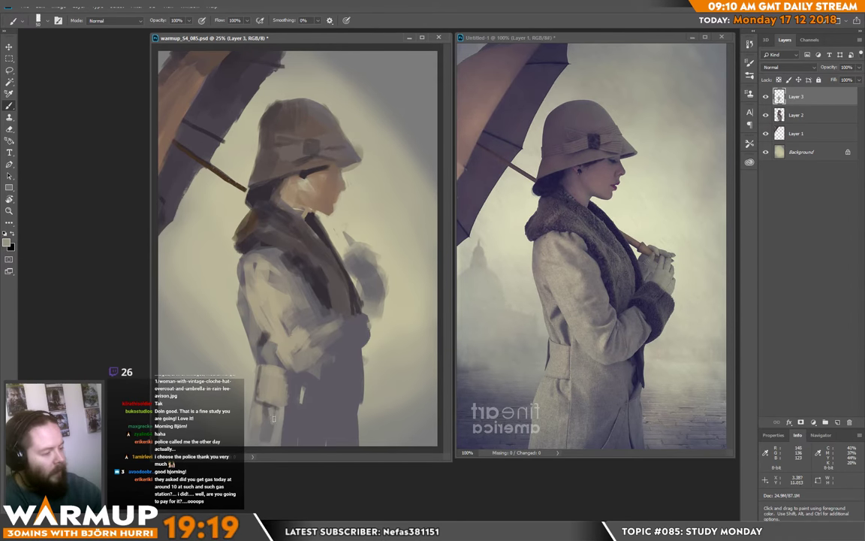
# Step: Set the brush to 146 px and paint the lower coat in sampled greys with a dark strip down its front opening
pyautogui.rightClick(303, 403)
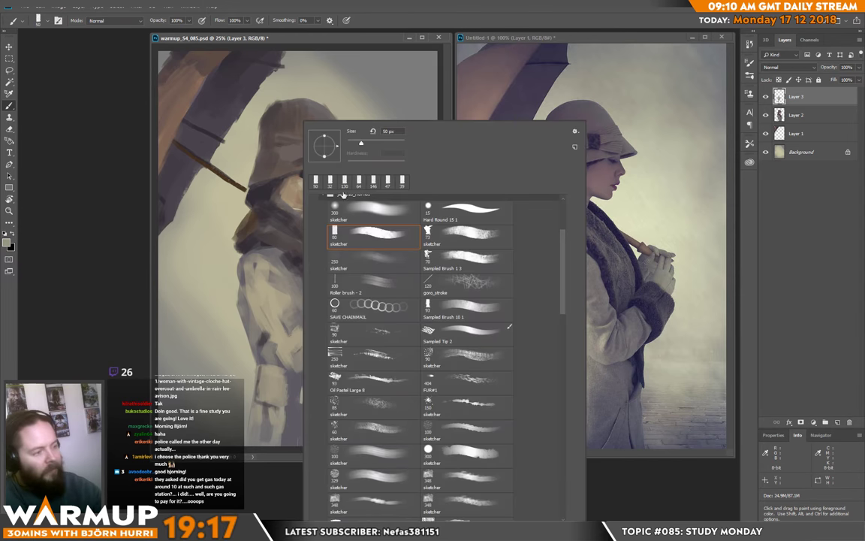
pyautogui.moveTo(361, 143); pyautogui.dragTo(383, 144)
pyautogui.click(292, 376)
pyautogui.moveTo(294, 381)
pyautogui.mouseDown()
pyautogui.moveTo(292, 408)
pyautogui.moveTo(307, 401)
pyautogui.moveTo(290, 411)
pyautogui.mouseUp()
pyautogui.keyDown('alt'); pyautogui.click(301, 382); pyautogui.keyUp('alt')
pyautogui.keyDown('alt'); pyautogui.click(306, 408); pyautogui.keyUp('alt')
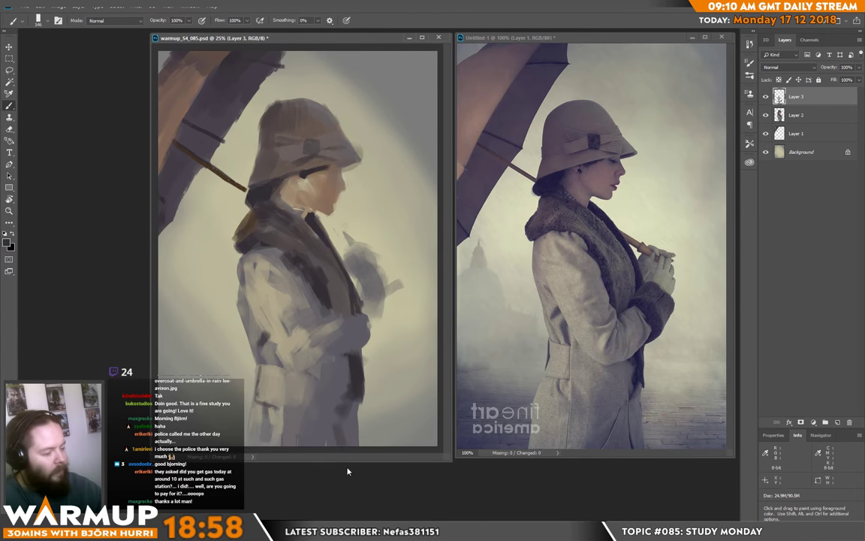
# Step: Set the brush to 62 px and refine the folds around the elbow and forearm with light and dark tones sampled from the sleeve
pyautogui.press('alt')
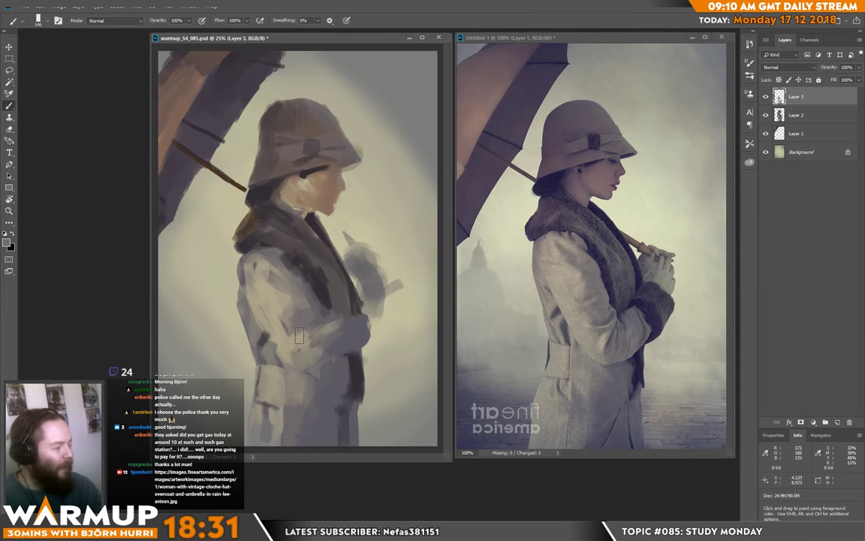
pyautogui.rightClick(331, 329)
pyautogui.moveTo(399, 145); pyautogui.dragTo(397, 145)
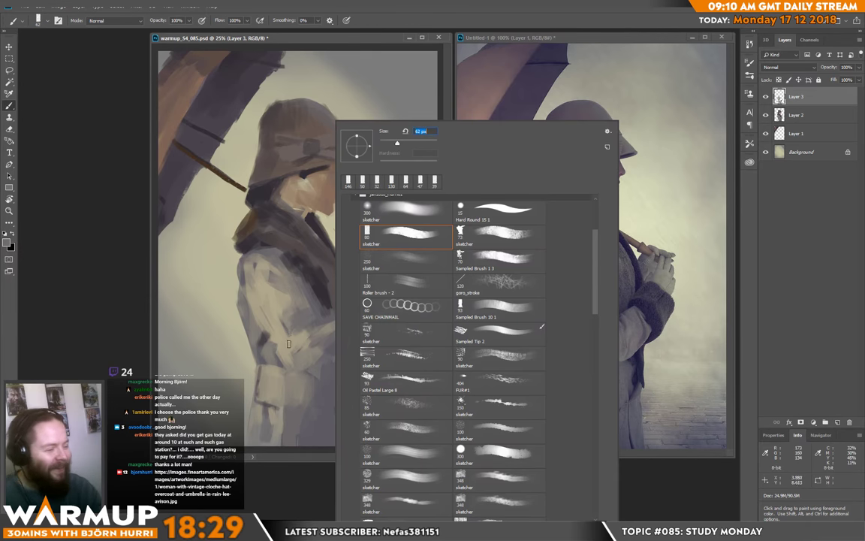
pyautogui.click(293, 360)
pyautogui.keyDown('alt'); pyautogui.click(292, 362); pyautogui.keyUp('alt')
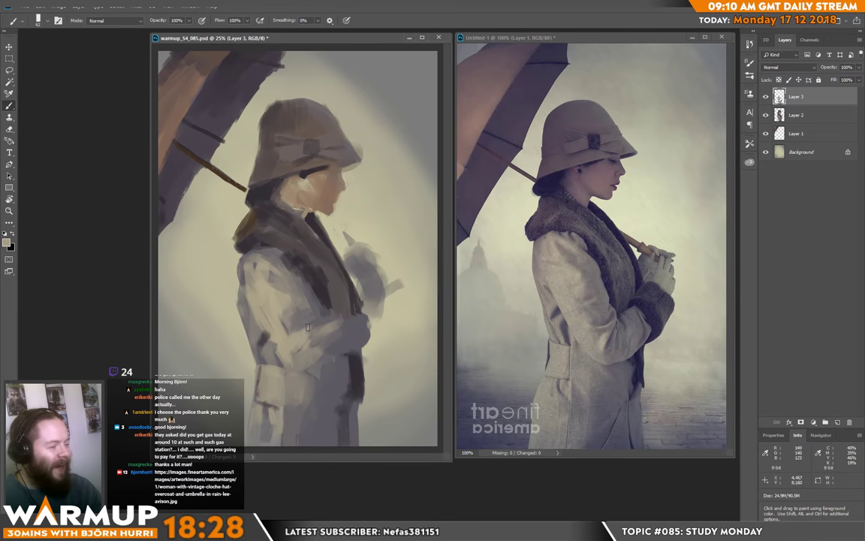
pyautogui.keyDown('alt'); pyautogui.click(317, 315); pyautogui.keyUp('alt')
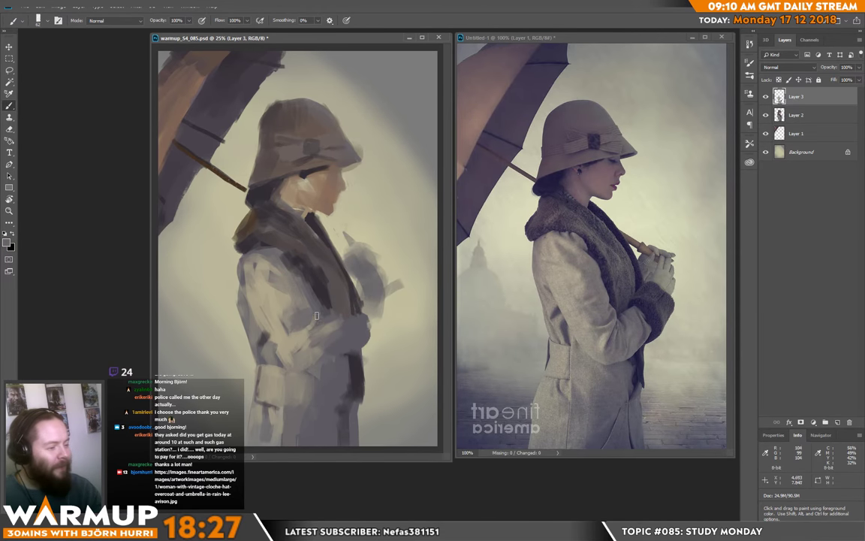
pyautogui.keyDown('alt'); pyautogui.click(293, 358); pyautogui.keyUp('alt')
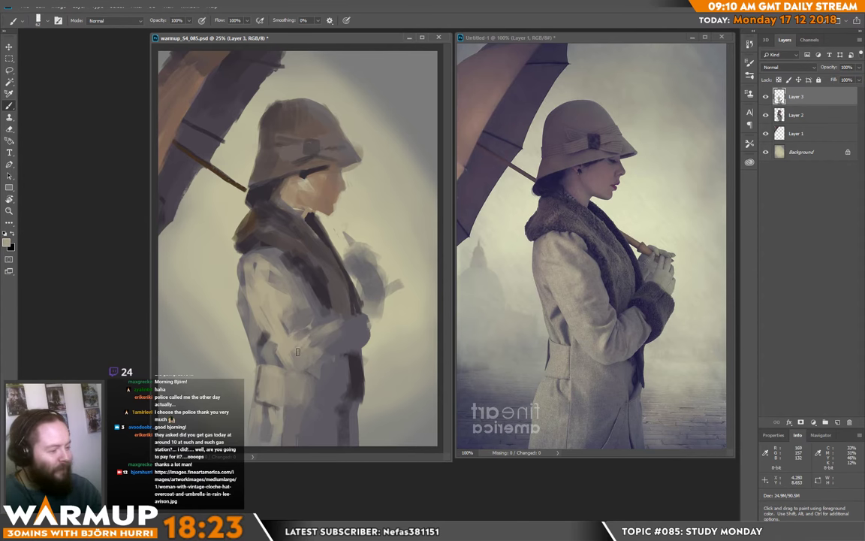
pyautogui.keyDown('alt'); pyautogui.click(297, 351); pyautogui.keyUp('alt')
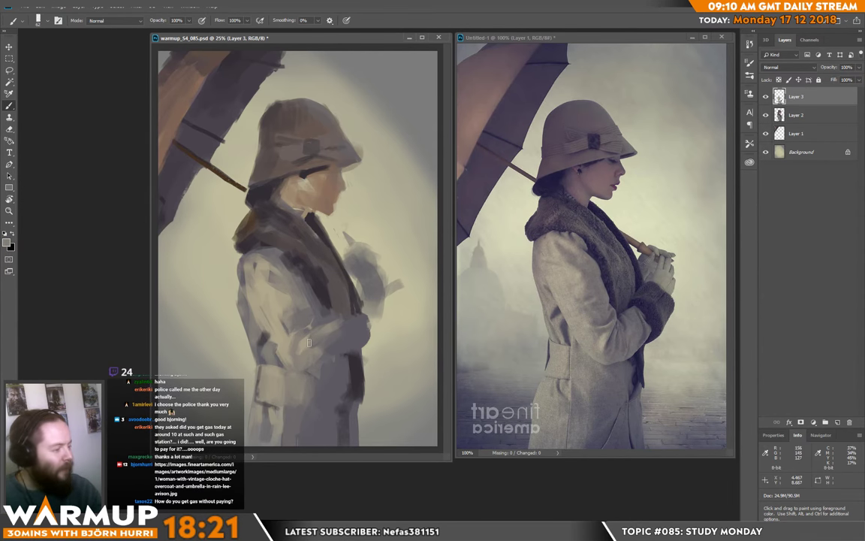
pyautogui.keyDown('alt'); pyautogui.click(324, 306); pyautogui.keyUp('alt')
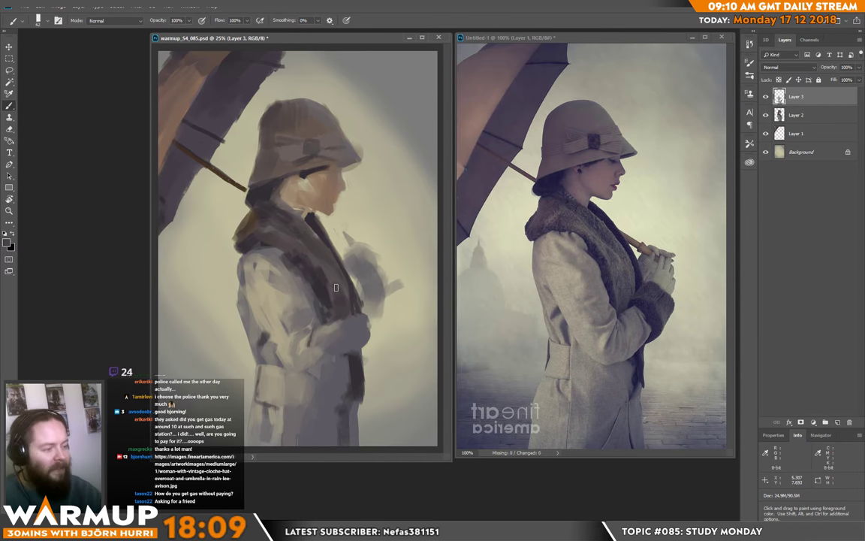
# Step: Paint sampled brown strokes across the fur collar and lapel to vary the texture
pyautogui.moveTo(325, 255)
pyautogui.mouseDown()
pyautogui.moveTo(310, 229)
pyautogui.moveTo(316, 191)
pyautogui.moveTo(300, 182)
pyautogui.moveTo(289, 226)
pyautogui.mouseUp()
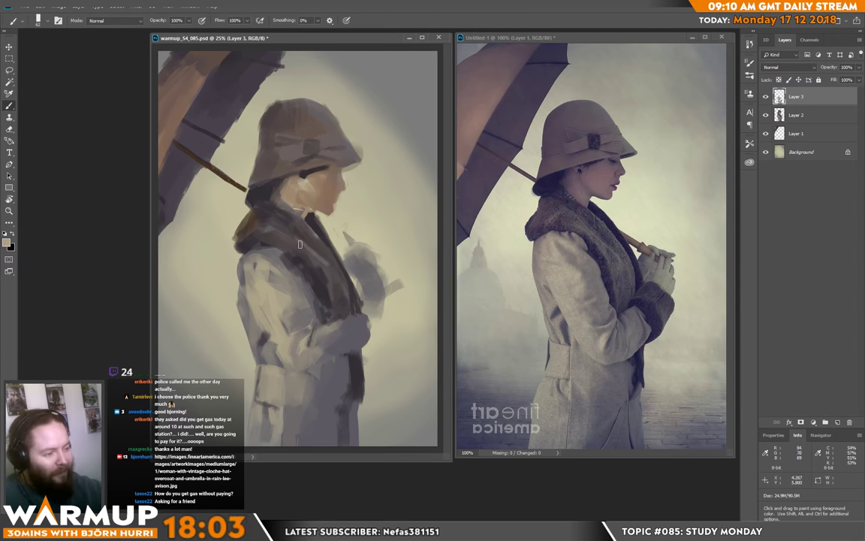
pyautogui.moveTo(292, 239)
pyautogui.mouseDown()
pyautogui.moveTo(328, 265)
pyautogui.moveTo(321, 261)
pyautogui.mouseUp()
pyautogui.keyDown('alt'); pyautogui.click(304, 249); pyautogui.keyUp('alt')
pyautogui.keyDown('alt'); pyautogui.click(301, 267); pyautogui.keyUp('alt')
pyautogui.keyDown('alt'); pyautogui.click(318, 288); pyautogui.keyUp('alt')
pyautogui.moveTo(284, 225); pyautogui.dragTo(319, 254)
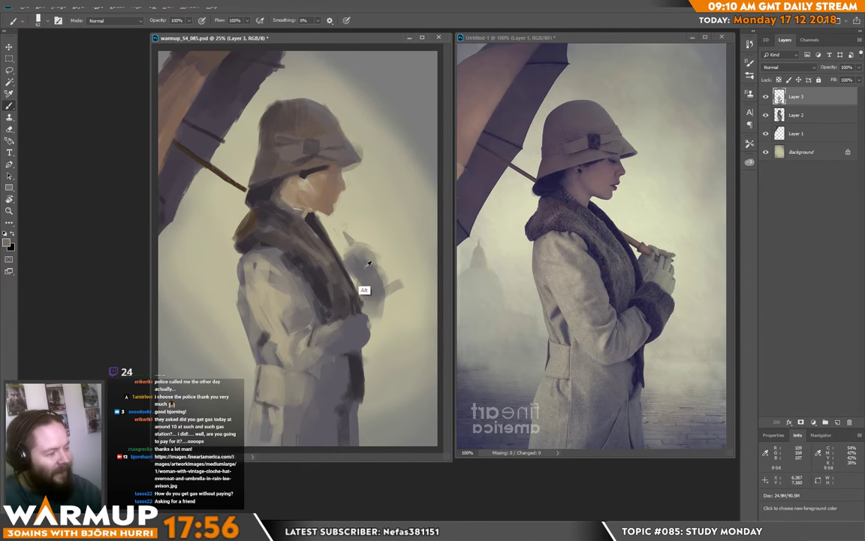
# Step: Merge Layer 3 into Layer 2 and trim the painted shape around the raised hand with the Eraser
pyautogui.hotkey('ctrl', 'e')
pyautogui.press('e')
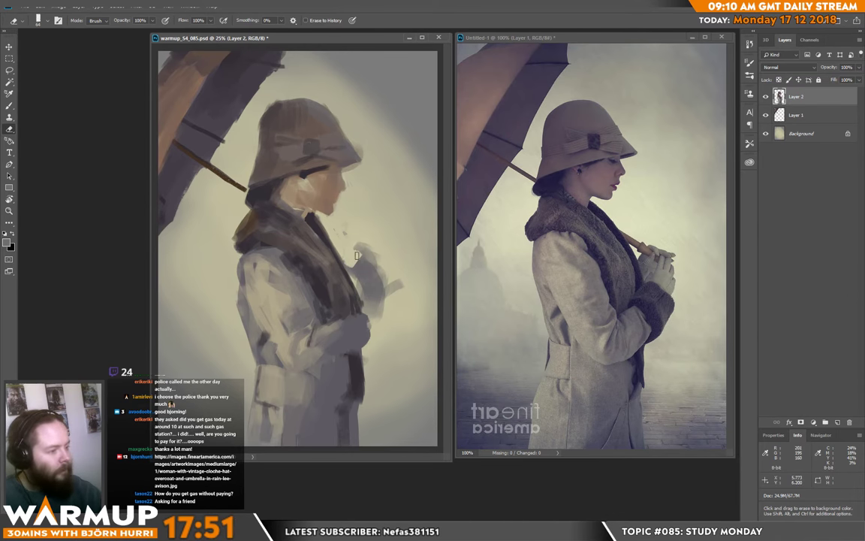
# Step: Paint the thin umbrella handle from the lapel to the raised hand with the Brush, using a sampled brown
pyautogui.press('b')
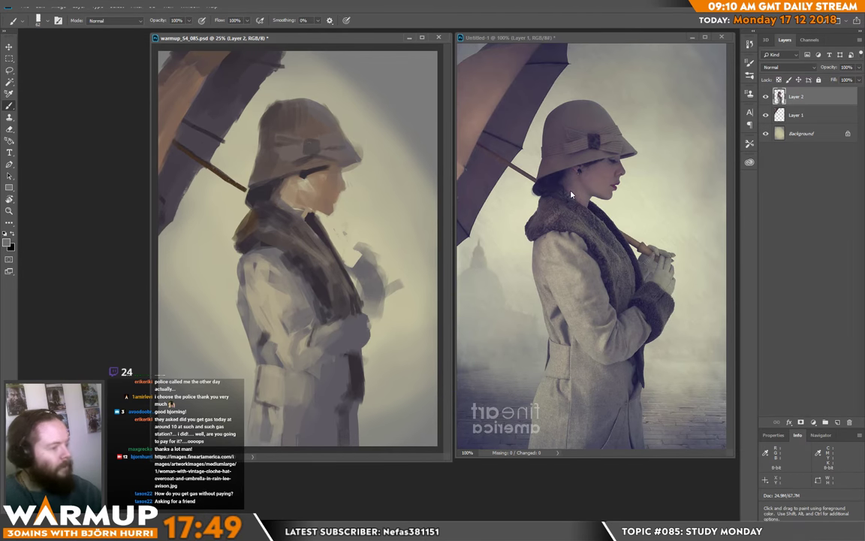
pyautogui.keyDown('alt'); pyautogui.click(313, 127); pyautogui.keyUp('alt')
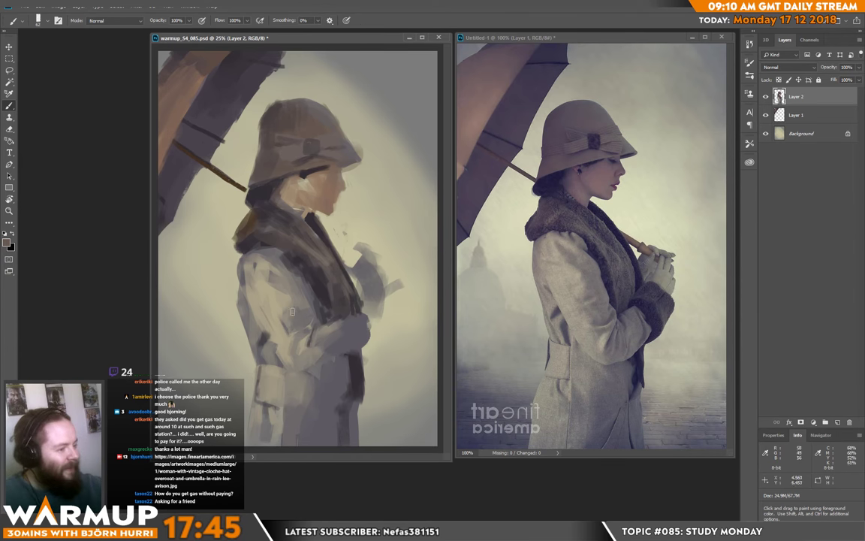
pyautogui.moveTo(333, 239); pyautogui.dragTo(369, 259)
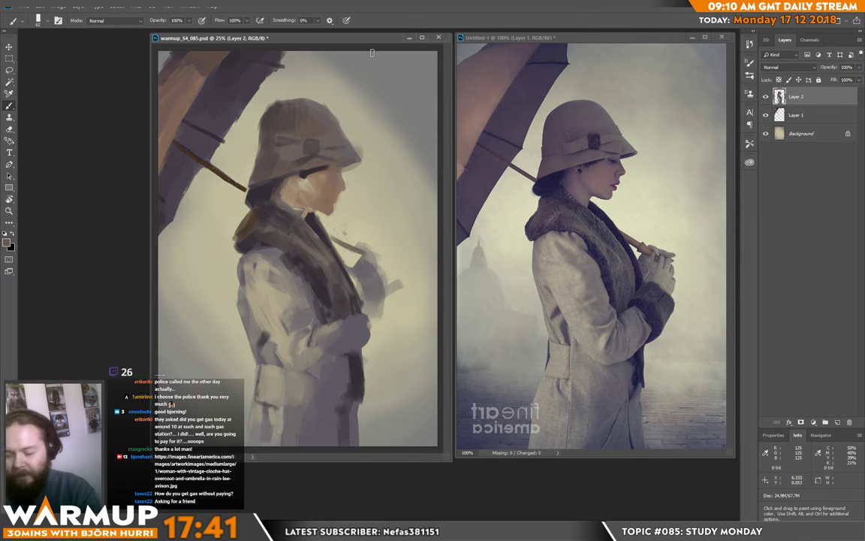
# Step: Open Liquify on Layer 2, set the brush size to 1067 and push the coat's chest and forearm outward
pyautogui.click(140, 8)
pyautogui.click(150, 69)
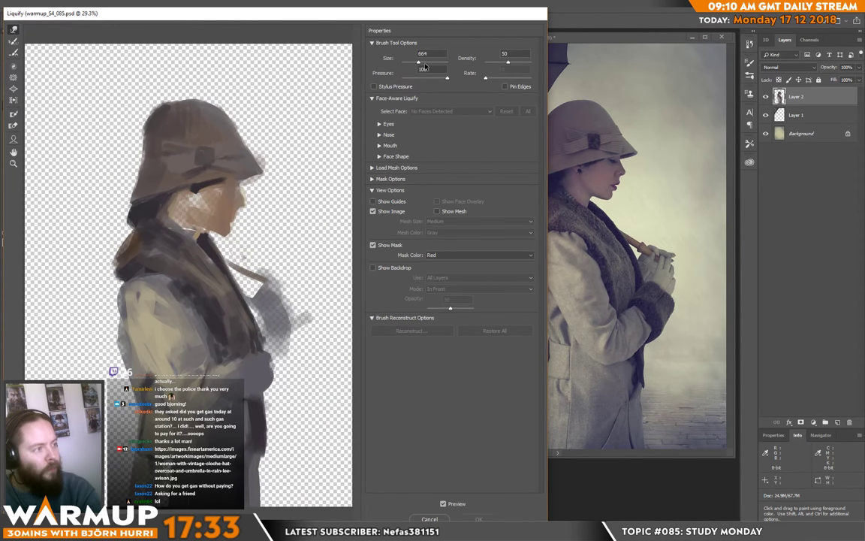
pyautogui.click(425, 62)
pyautogui.moveTo(425, 62); pyautogui.dragTo(421, 63)
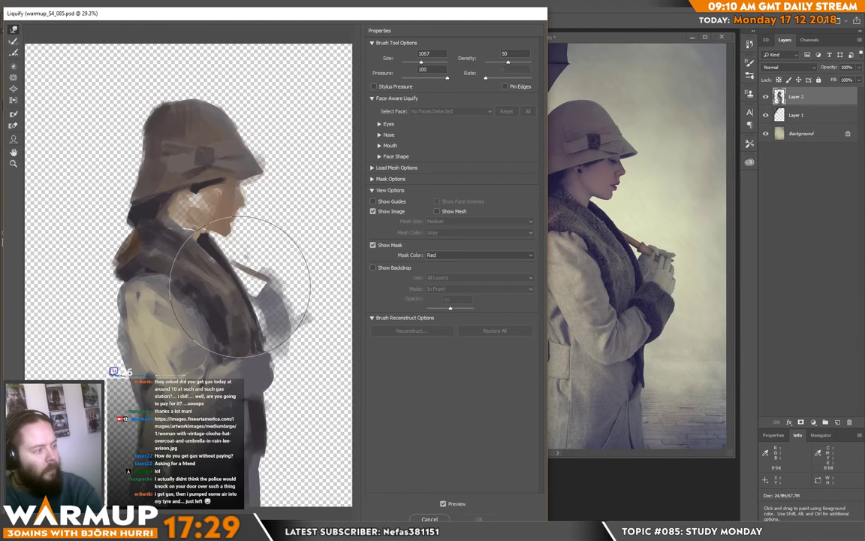
pyautogui.moveTo(240, 286)
pyautogui.mouseDown()
pyautogui.moveTo(241, 274)
pyautogui.moveTo(263, 362)
pyautogui.moveTo(261, 353)
pyautogui.moveTo(279, 347)
pyautogui.mouseUp()
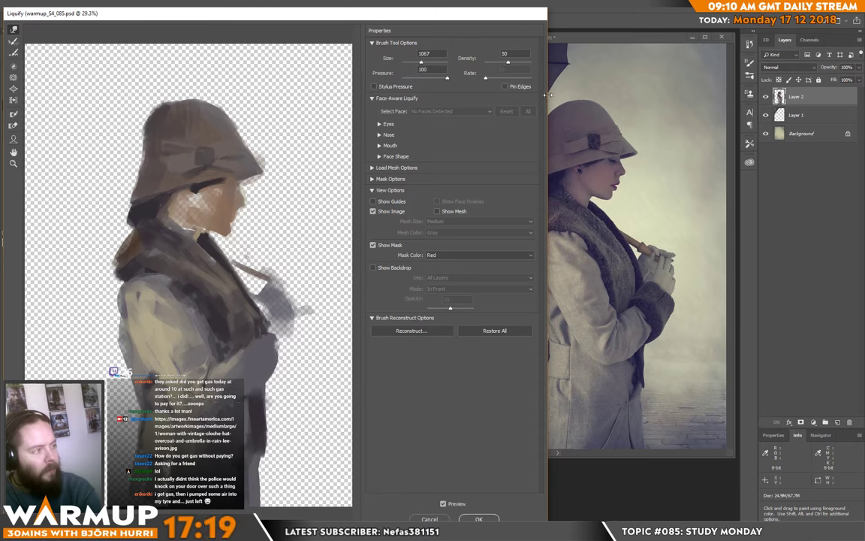
# Step: Reshape the back of the fur collar outward with a Liquify brush size of 378 and apply the filter
pyautogui.moveTo(547, 102); pyautogui.dragTo(490, 102)
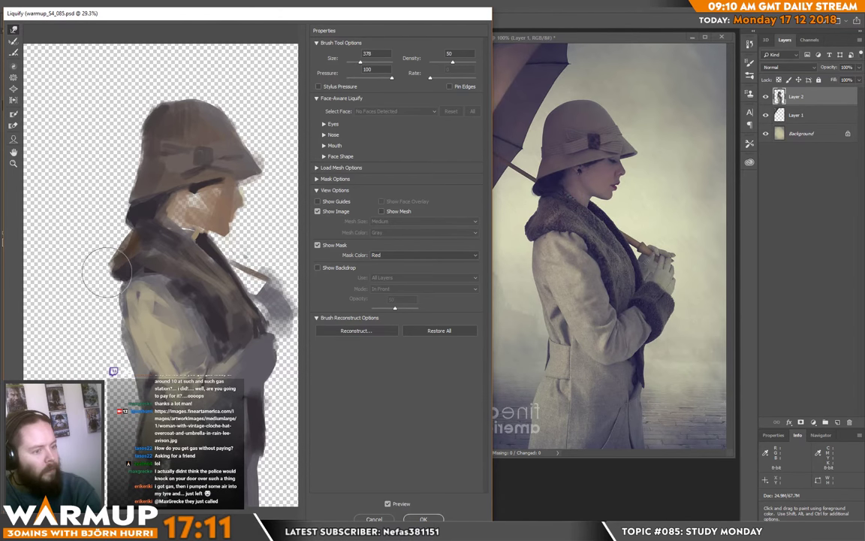
pyautogui.moveTo(114, 274); pyautogui.dragTo(105, 274)
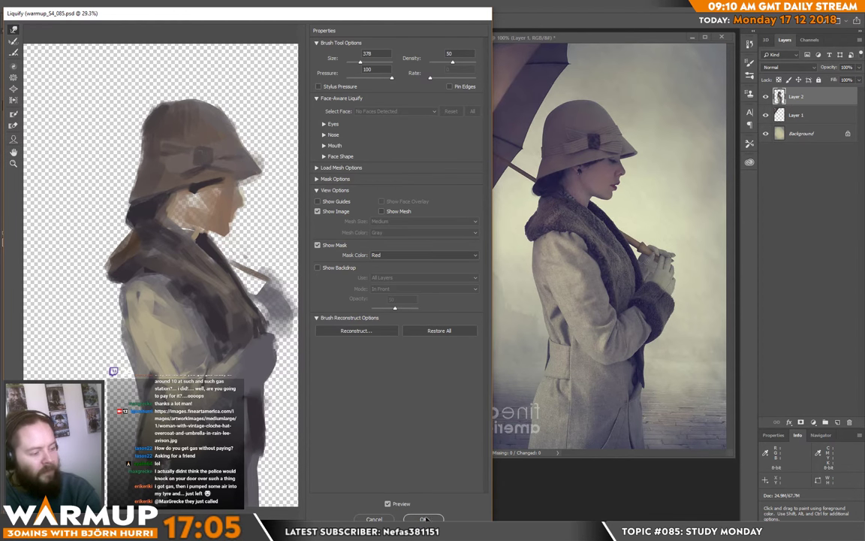
pyautogui.press('Return')
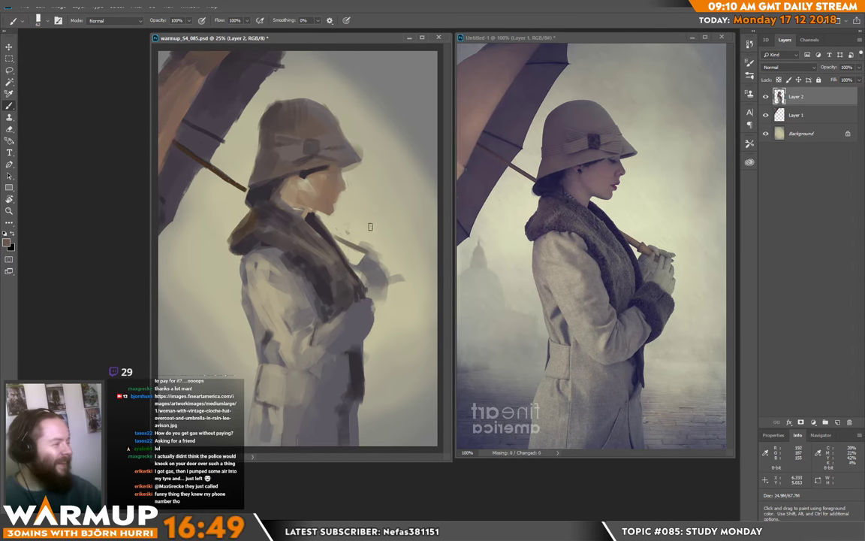
# Step: Shade the eye area, jaw and neck beneath the hat with the Brush, using sampled dark and warm brown tones
pyautogui.keyDown('alt'); pyautogui.click(315, 146); pyautogui.keyUp('alt')
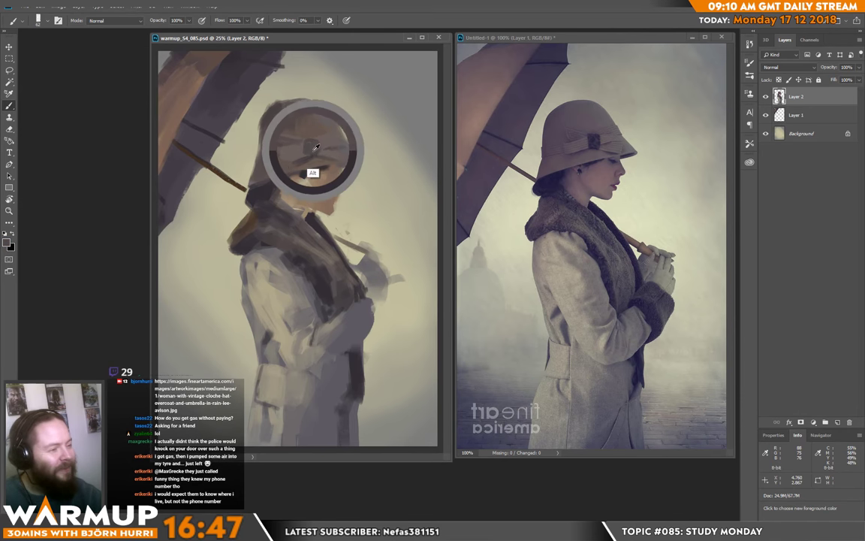
pyautogui.moveTo(315, 147); pyautogui.dragTo(309, 180)
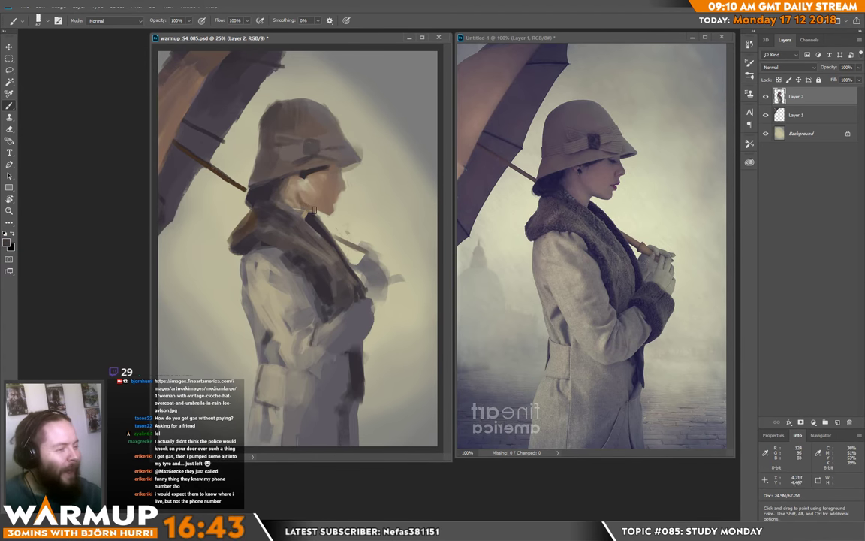
pyautogui.keyDown('alt'); pyautogui.click(303, 191); pyautogui.keyUp('alt')
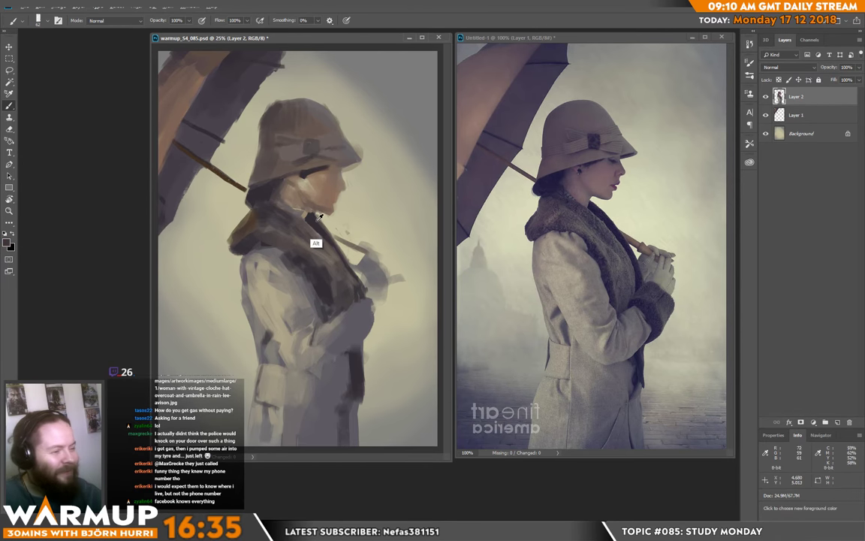
pyautogui.keyDown('alt'); pyautogui.click(284, 216); pyautogui.keyUp('alt')
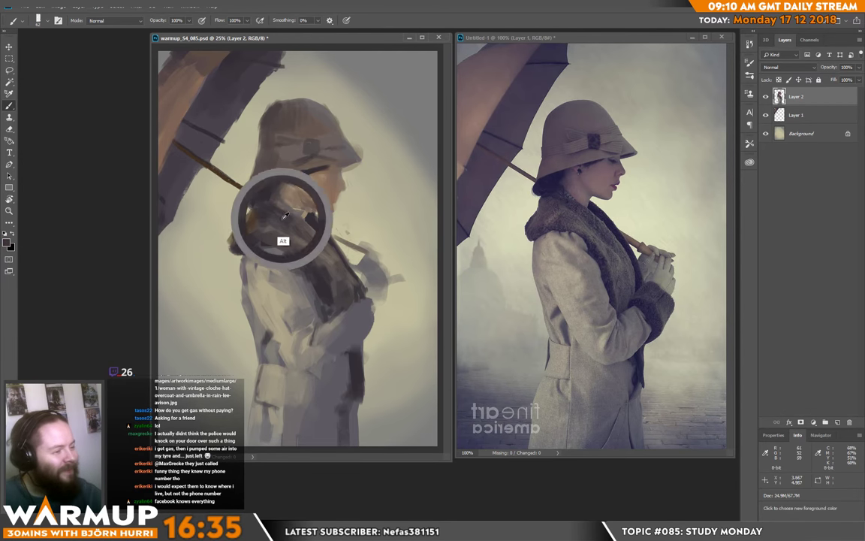
pyautogui.keyDown('alt'); pyautogui.click(301, 171); pyautogui.keyUp('alt')
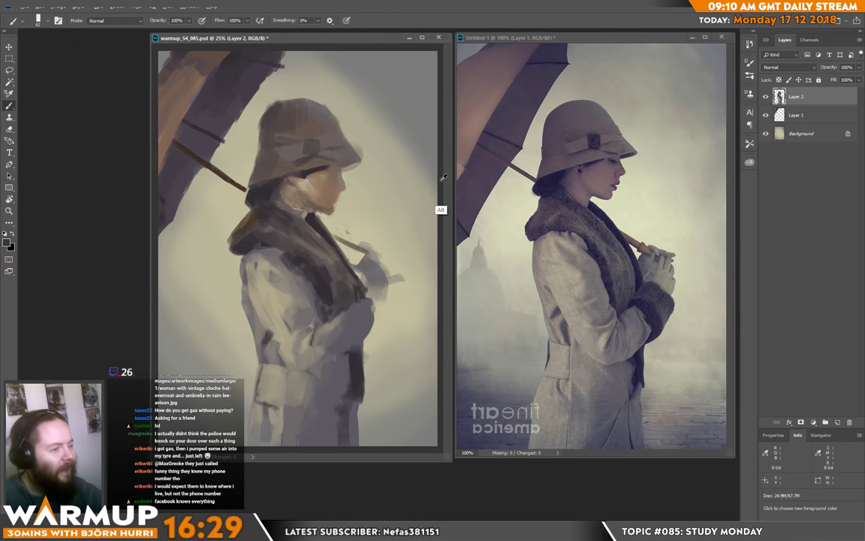
pyautogui.keyDown('alt'); pyautogui.click(183, 81); pyautogui.keyUp('alt')
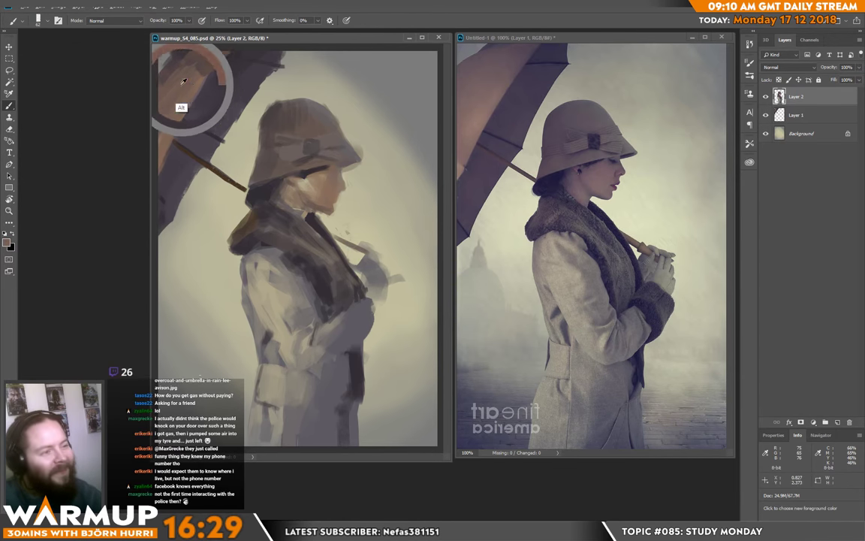
pyautogui.keyDown('alt'); pyautogui.click(310, 187); pyautogui.keyUp('alt')
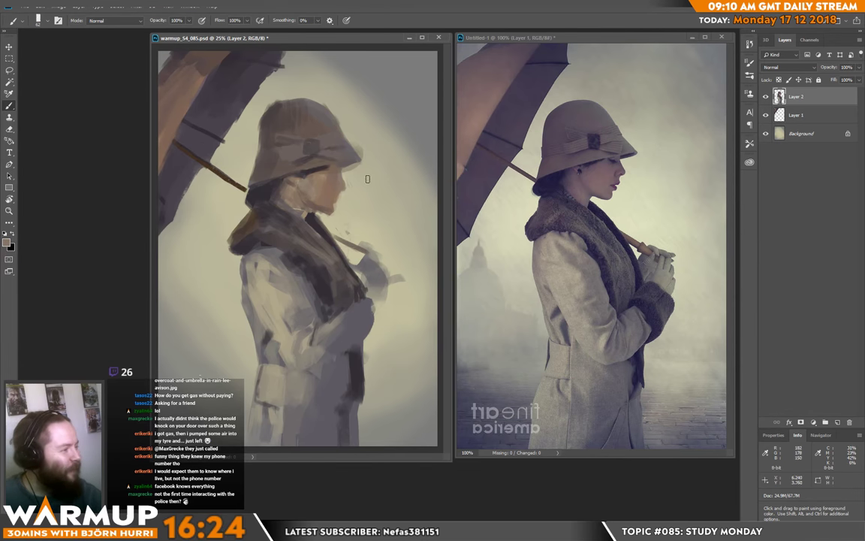
# Step: Trim the face profile and hat brim edge with the Eraser and paint the closed eye's dark line with an 18 px Brush
pyautogui.press('e')
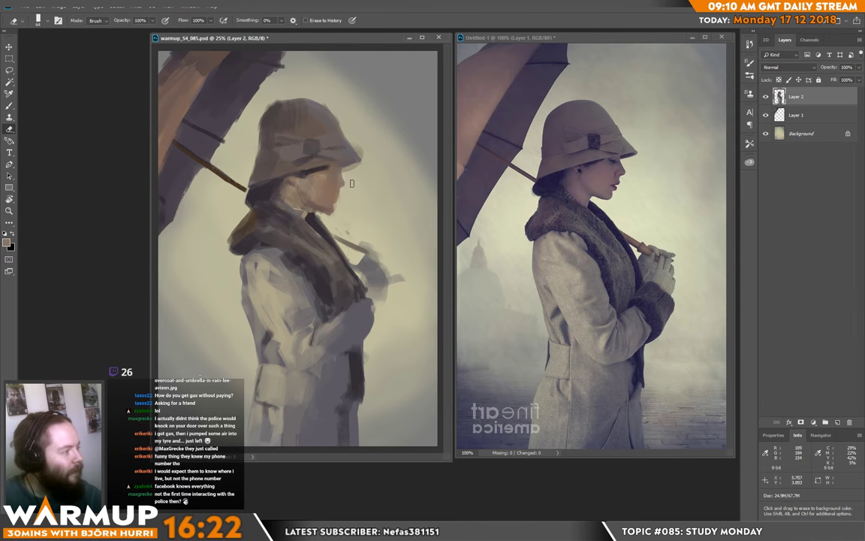
pyautogui.rightClick(350, 183)
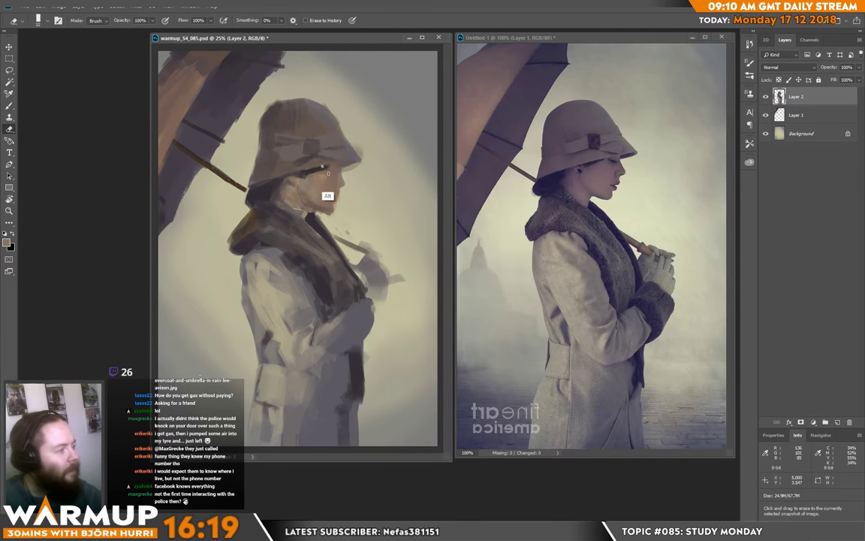
pyautogui.press('b')
pyautogui.keyDown('alt'); pyautogui.click(328, 170); pyautogui.keyUp('alt')
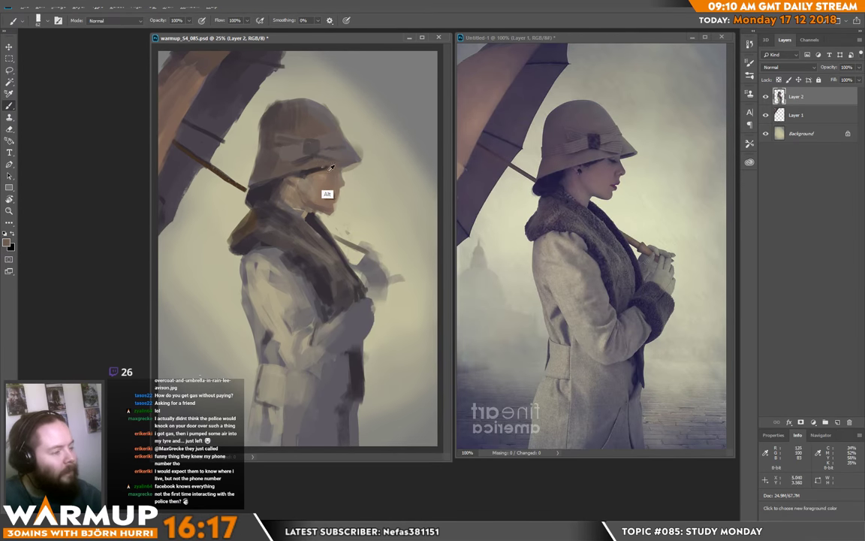
pyautogui.rightClick(321, 170)
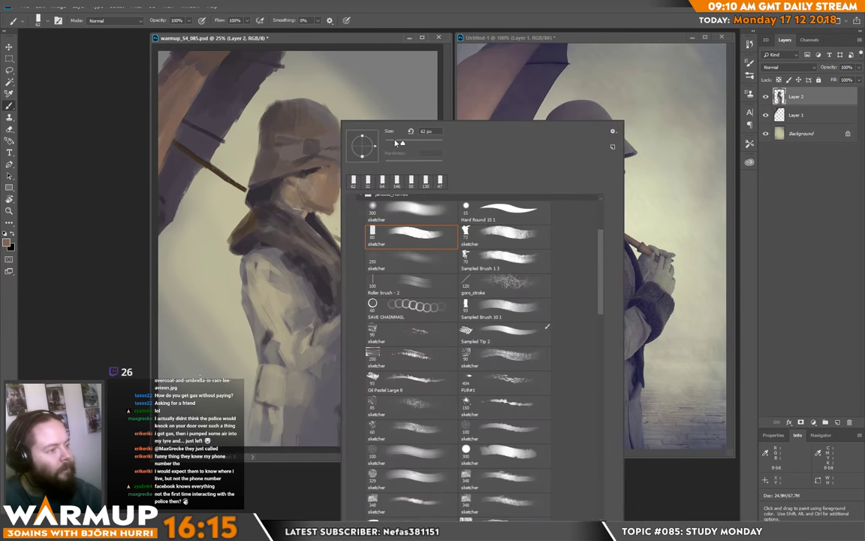
pyautogui.keyDown('alt'); pyautogui.click(314, 169); pyautogui.keyUp('alt')
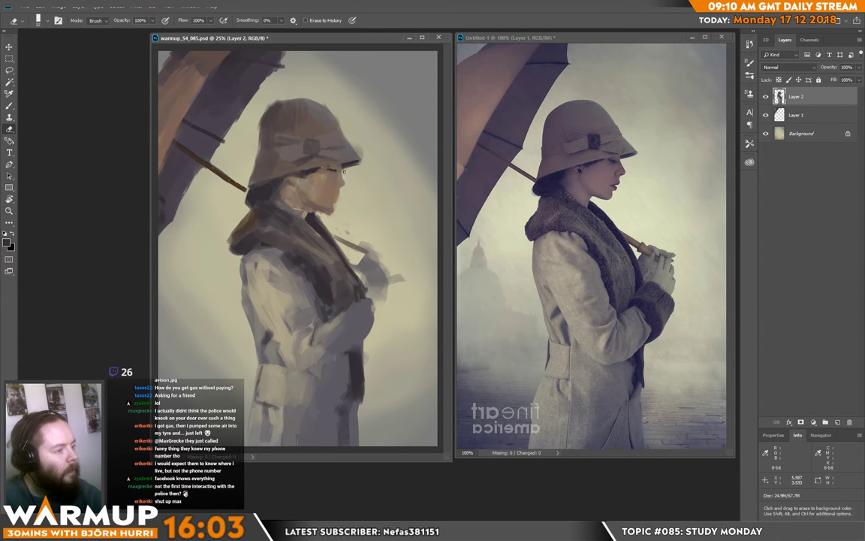
pyautogui.press('e')
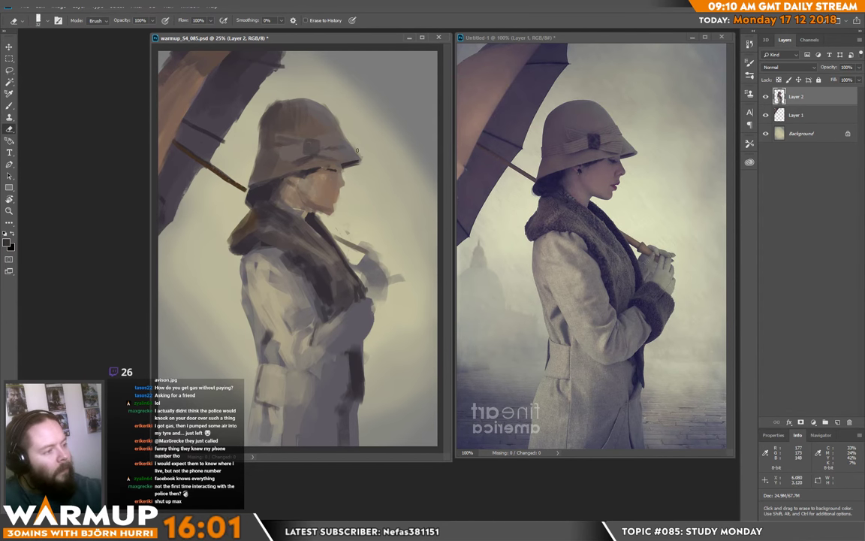
# Step: Set the Brush to 61 px and shade the eye socket and brow under the brim with a sampled muted brown, refining with a smaller size
pyautogui.press('b')
pyautogui.rightClick(337, 173)
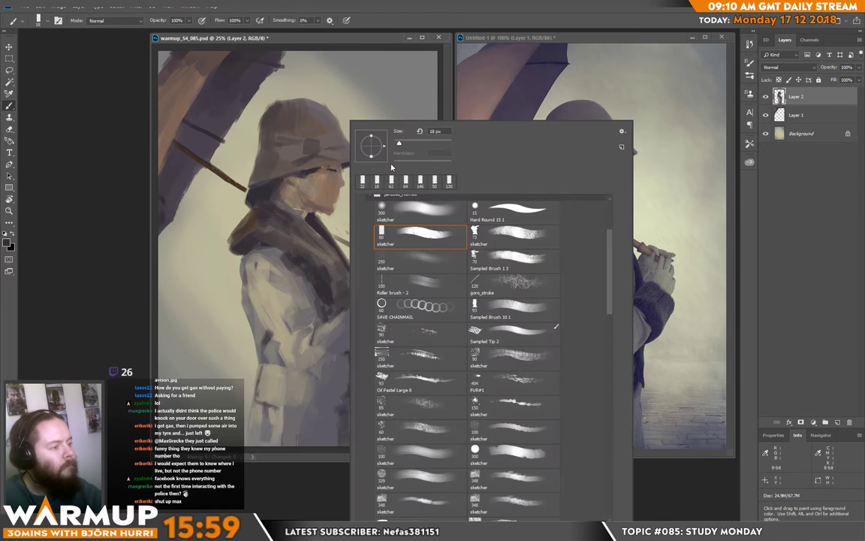
pyautogui.click(408, 144)
pyautogui.keyDown('alt'); pyautogui.click(310, 172); pyautogui.keyUp('alt')
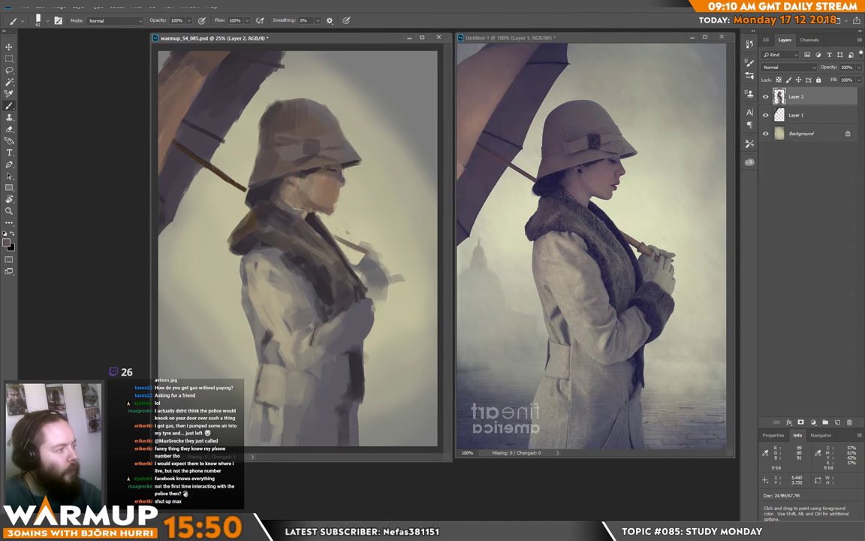
pyautogui.rightClick(323, 169)
pyautogui.moveTo(424, 143); pyautogui.dragTo(415, 143)
pyautogui.press('Return')
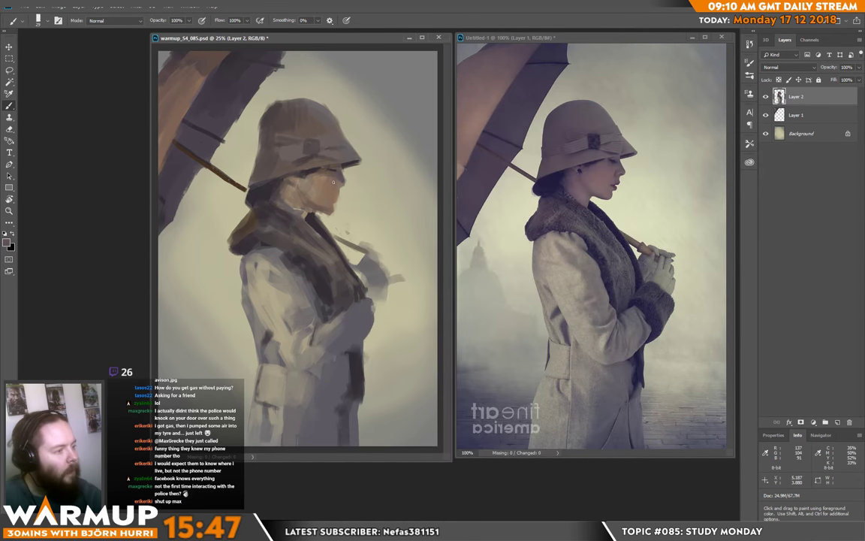
# Step: Enlarge the Brush to 114 px, cover the cheek and jaw with muted shadow brown, and sample a dark tone for the nape hair
pyautogui.rightClick(371, 182)
pyautogui.press('Return')
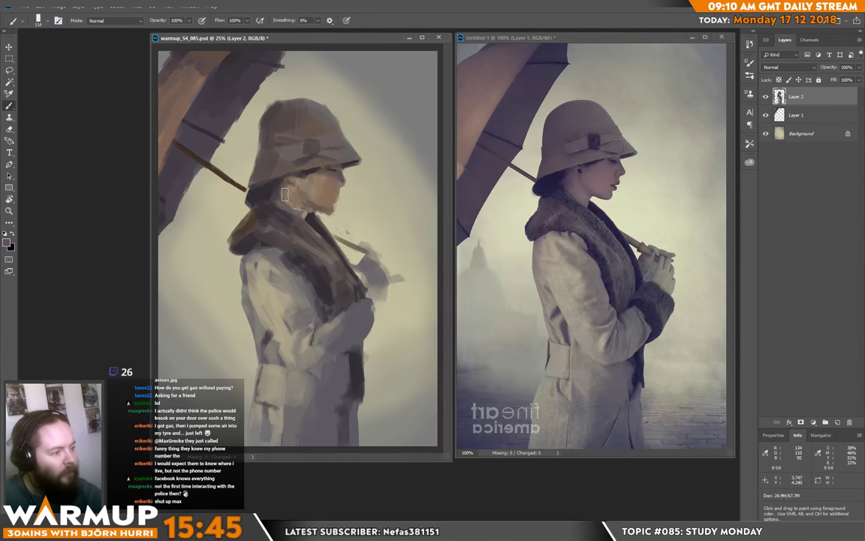
pyautogui.moveTo(317, 181)
pyautogui.mouseDown()
pyautogui.moveTo(327, 190)
pyautogui.moveTo(319, 202)
pyautogui.moveTo(335, 193)
pyautogui.mouseUp()
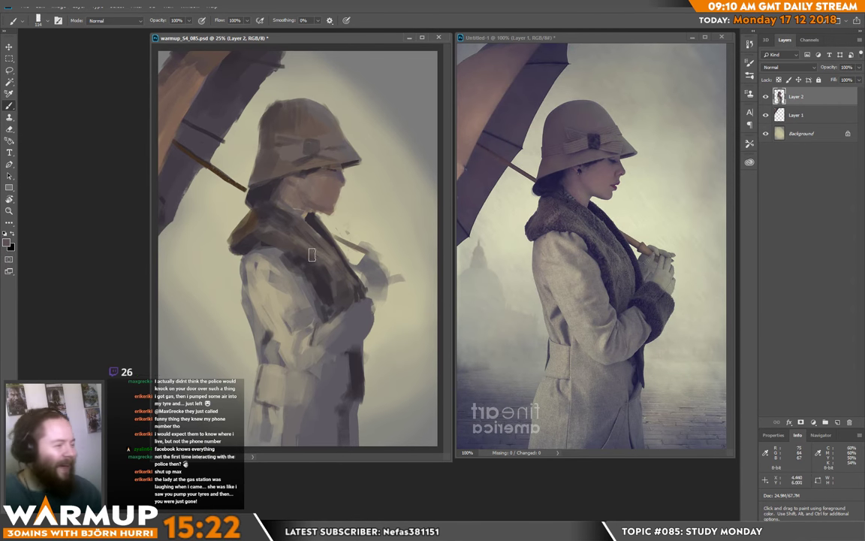
pyautogui.press('alt')
pyautogui.keyDown('alt'); pyautogui.click(266, 188); pyautogui.keyUp('alt')
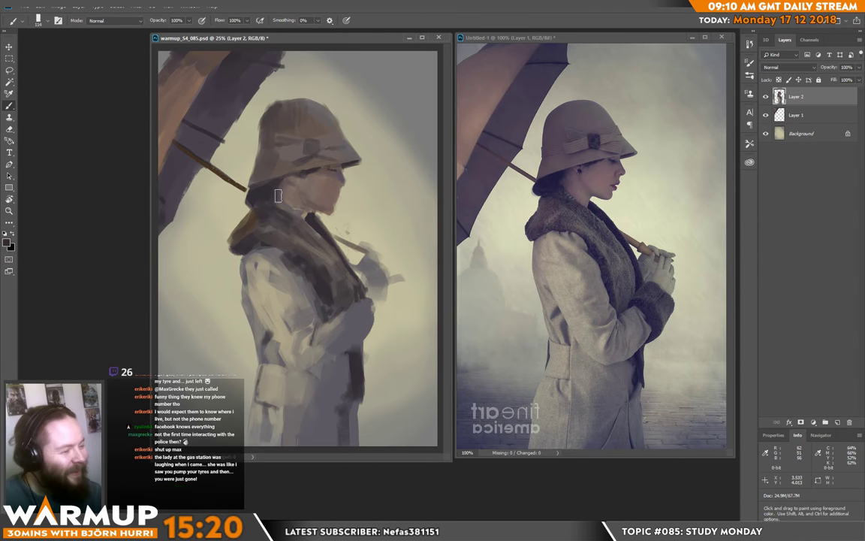
# Step: Choose Sampled Brush 1 3 at 70 px and break up the fur collar's lower edge along the shoulder with sampled collar and coat tones
pyautogui.rightClick(325, 262)
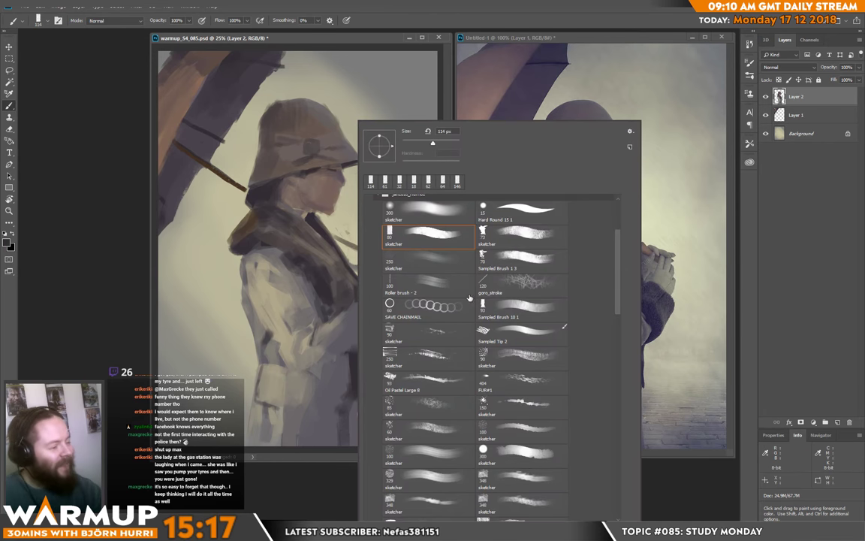
pyautogui.click(543, 260)
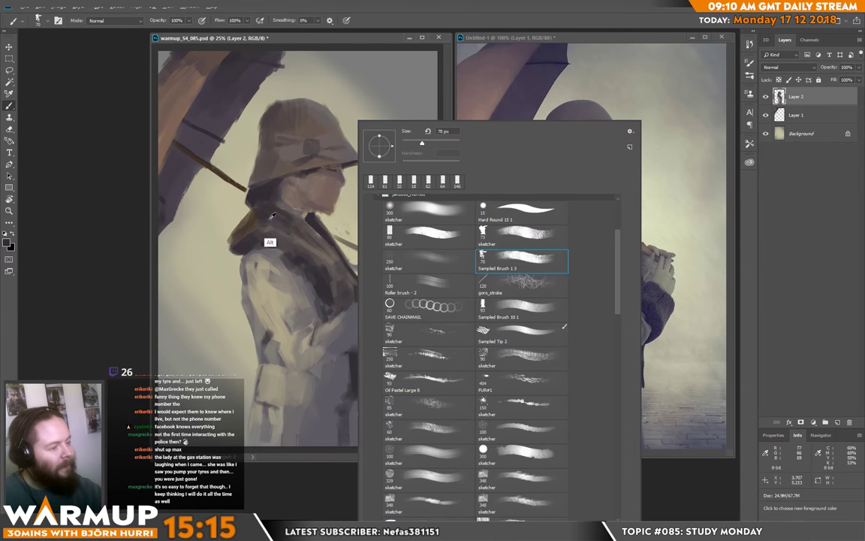
pyautogui.click(278, 220)
pyautogui.keyDown('alt'); pyautogui.click(278, 220); pyautogui.keyUp('alt')
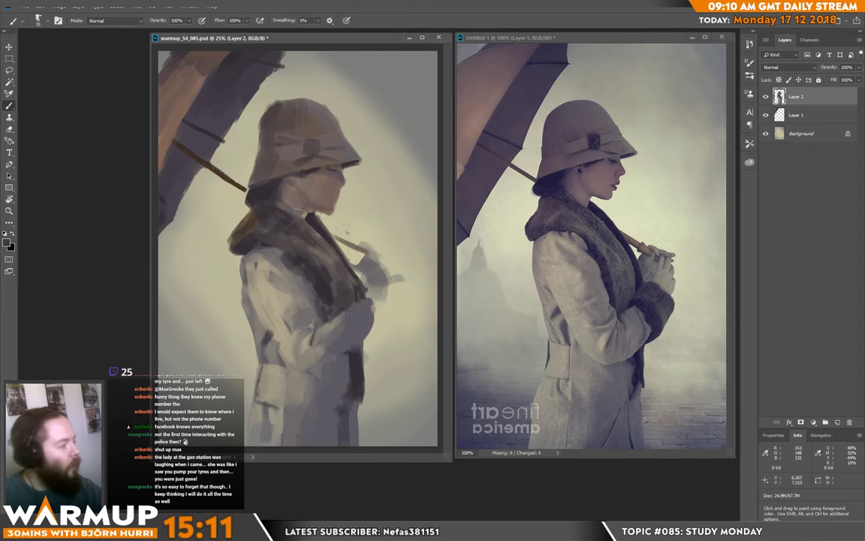
pyautogui.keyDown('alt'); pyautogui.click(261, 222); pyautogui.keyUp('alt')
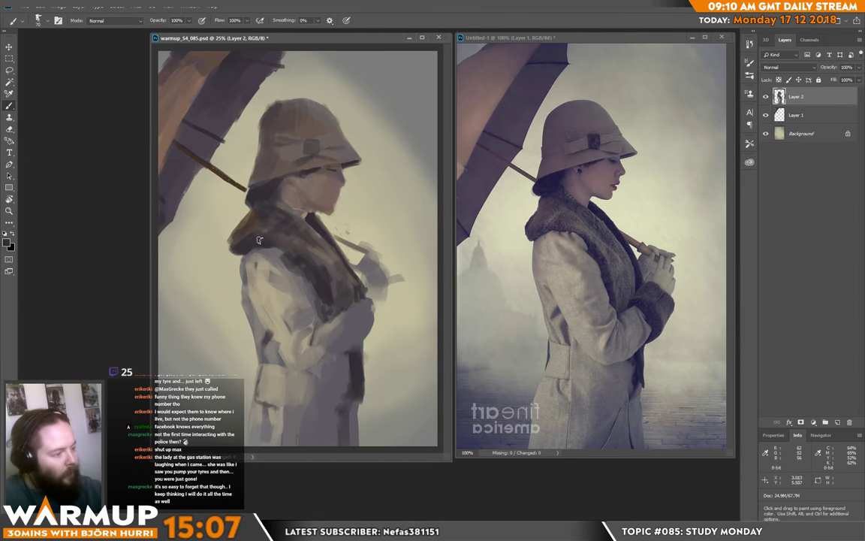
pyautogui.keyDown('alt'); pyautogui.click(257, 283); pyautogui.keyUp('alt')
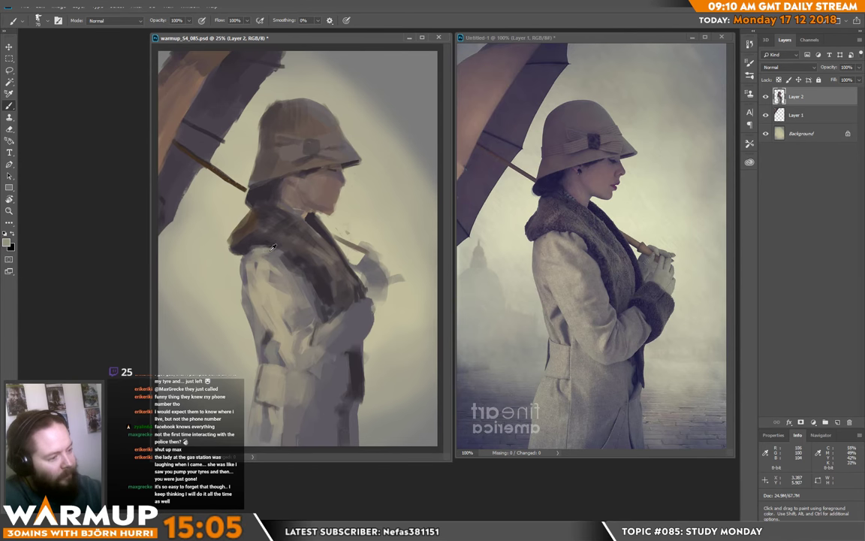
pyautogui.moveTo(255, 243); pyautogui.dragTo(271, 251)
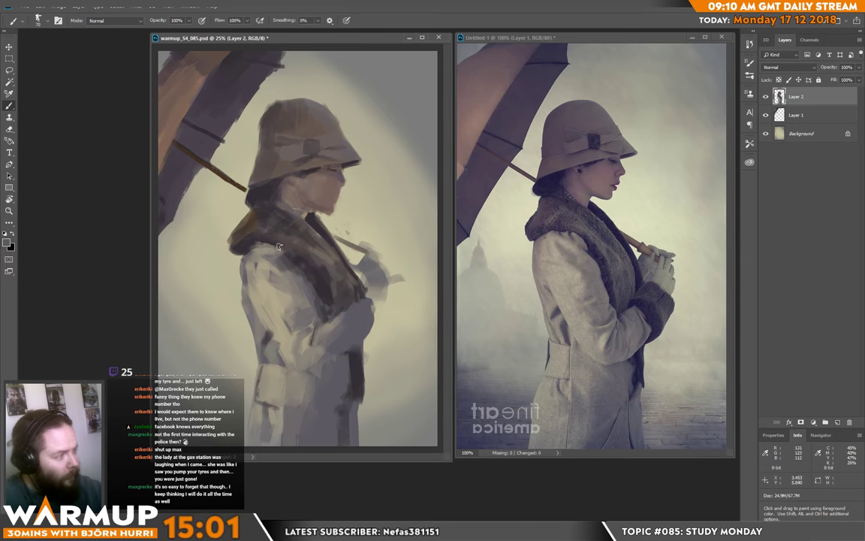
# Step: Reduce the textured Brush to 28 px and paint sampled dark fur detail along the collar's front lapel
pyautogui.rightClick(336, 249)
pyautogui.click(388, 142)
pyautogui.keyDown('alt'); pyautogui.click(315, 220); pyautogui.keyUp('alt')
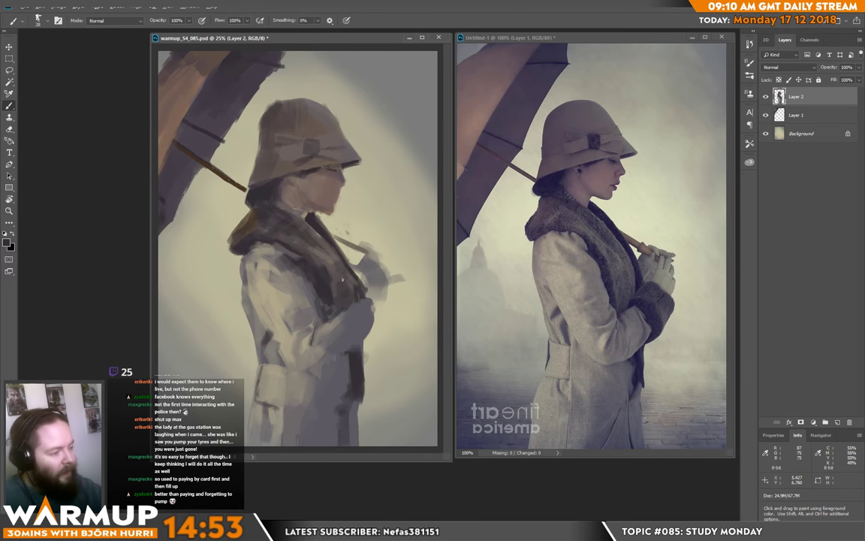
pyautogui.rightClick(345, 216)
pyautogui.click(327, 241)
# Step: Enlarge the textured Brush and roughen the fur collar's inner edge over the upper sleeve with sampled dark tones
pyautogui.rightClick(326, 250)
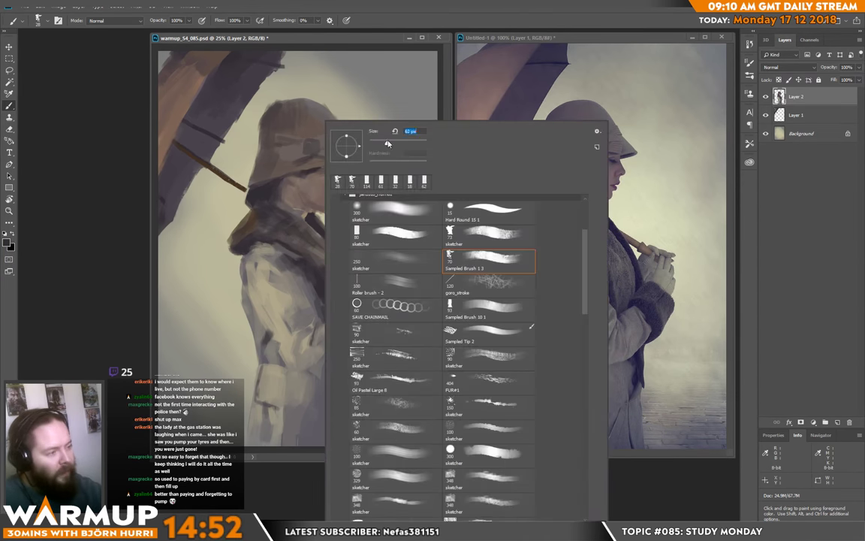
pyautogui.moveTo(387, 143); pyautogui.dragTo(390, 144)
pyautogui.keyDown('alt'); pyautogui.click(299, 276); pyautogui.keyUp('alt')
pyautogui.moveTo(289, 280); pyautogui.dragTo(298, 278)
pyautogui.keyDown('alt'); pyautogui.click(296, 276); pyautogui.keyUp('alt')
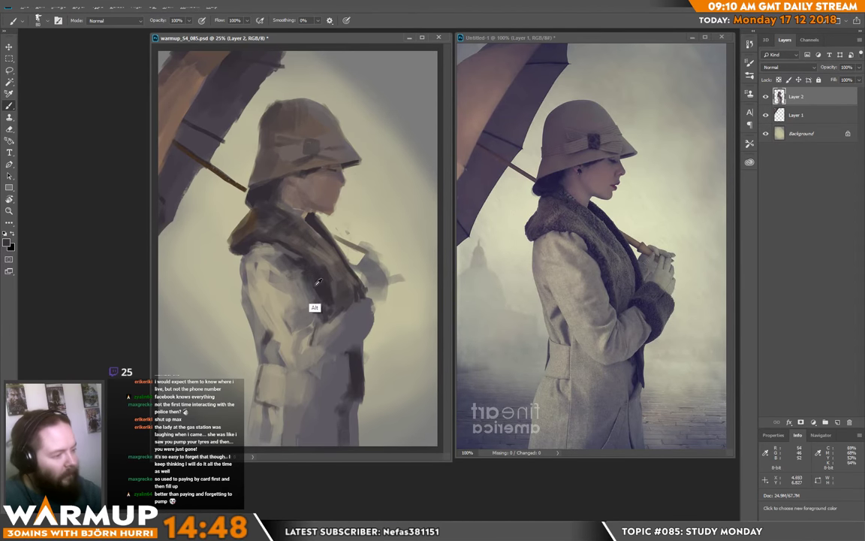
# Step: Paint the dark fur cuff around the raised wrist with the textured Brush, using sampled collar browns
pyautogui.keyDown('alt'); pyautogui.click(305, 295); pyautogui.keyUp('alt')
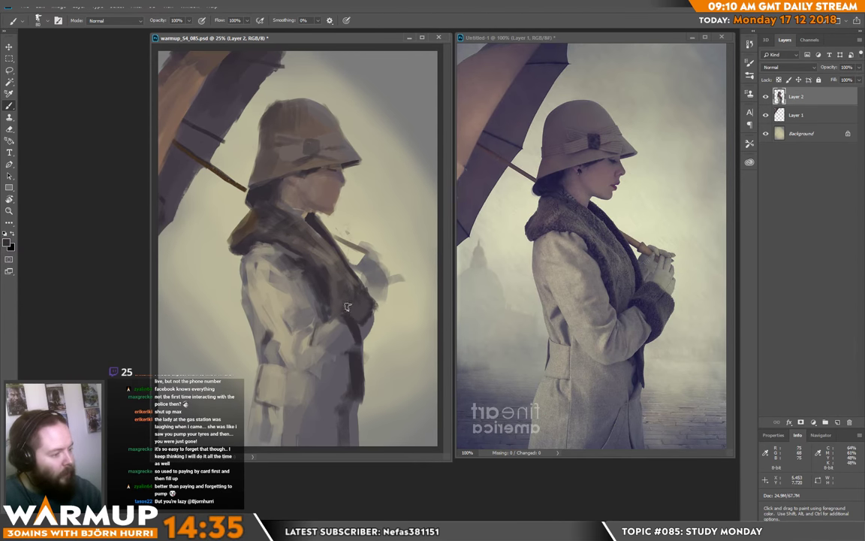
pyautogui.moveTo(365, 305)
pyautogui.mouseDown()
pyautogui.moveTo(377, 318)
pyautogui.moveTo(366, 347)
pyautogui.mouseUp()
pyautogui.keyDown('alt'); pyautogui.click(378, 310); pyautogui.keyUp('alt')
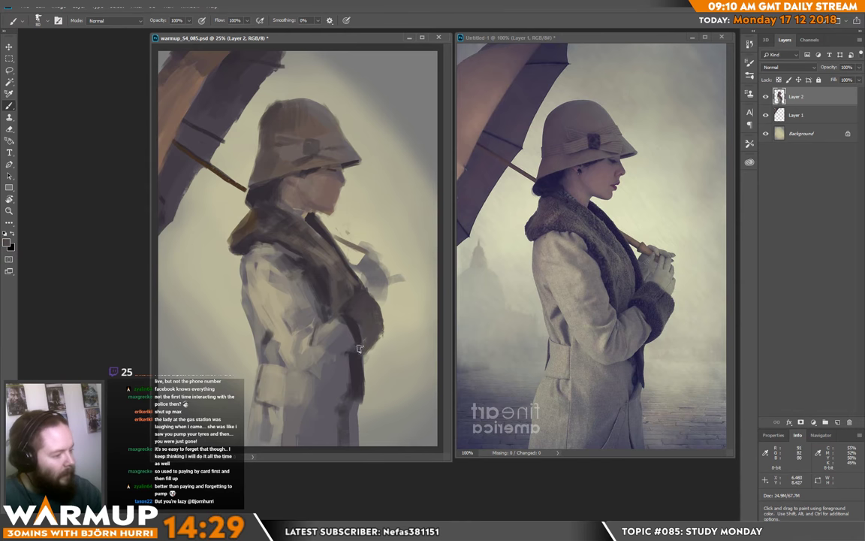
# Step: Paint the dark fur trim just below the cuff and cut its outer edge back with the Eraser
pyautogui.keyDown('alt'); pyautogui.click(357, 355); pyautogui.keyUp('alt')
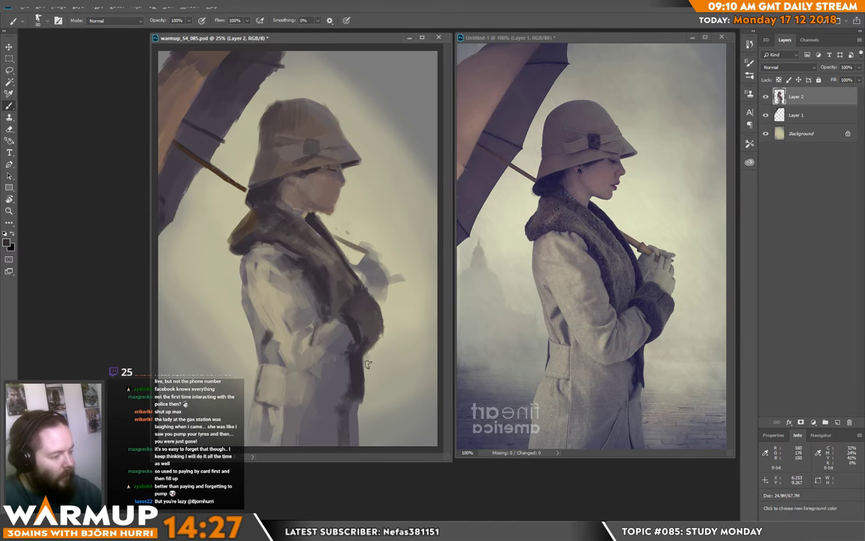
pyautogui.press('e')
pyautogui.moveTo(365, 358); pyautogui.dragTo(363, 373)
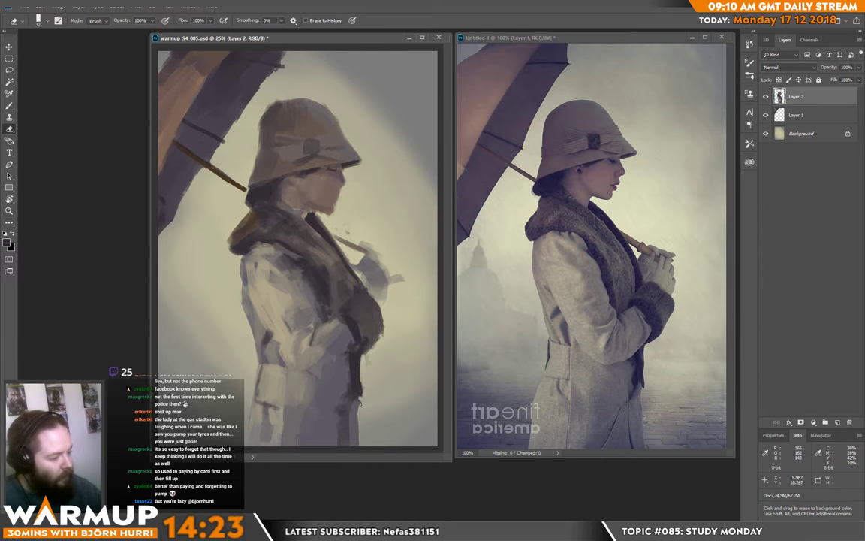
# Step: Paint the lower coat's folds and front edge with the textured Brush, using sampled grey and brown coat tones
pyautogui.press('b')
pyautogui.keyDown('alt'); pyautogui.click(362, 380); pyautogui.keyUp('alt')
pyautogui.moveTo(355, 421)
pyautogui.mouseDown()
pyautogui.moveTo(357, 443)
pyautogui.moveTo(350, 417)
pyautogui.mouseUp()
pyautogui.keyDown('alt'); pyautogui.click(290, 348); pyautogui.keyUp('alt')
pyautogui.moveTo(320, 359)
pyautogui.mouseDown()
pyautogui.moveTo(311, 386)
pyautogui.moveTo(356, 408)
pyautogui.mouseUp()
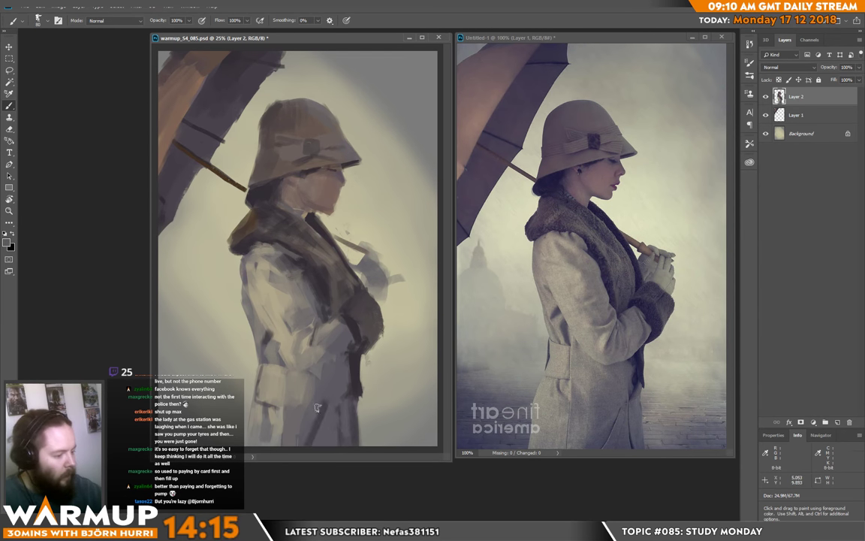
pyautogui.keyDown('alt'); pyautogui.click(314, 435); pyautogui.keyUp('alt')
pyautogui.moveTo(308, 411); pyautogui.dragTo(303, 444)
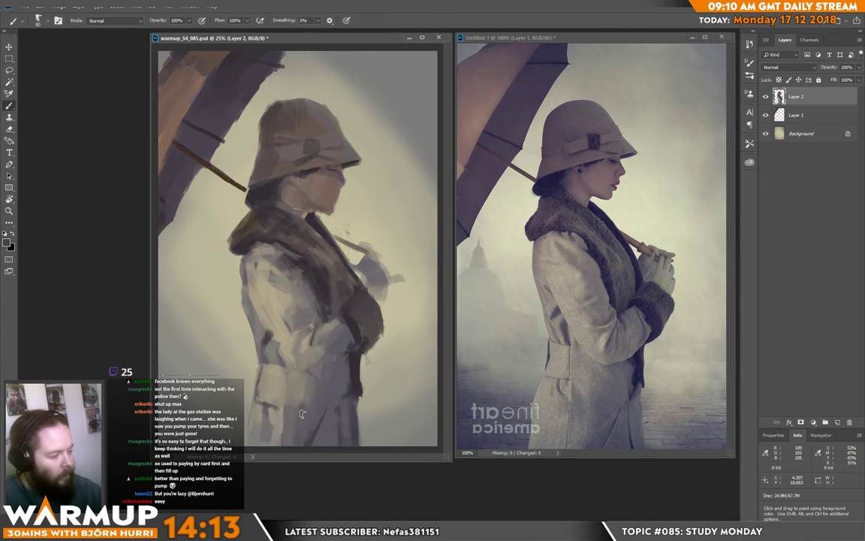
# Step: Paint the shadow beneath the bent forearm at the waist with a sampled dark coat tone
pyautogui.keyDown('alt'); pyautogui.click(308, 409); pyautogui.keyUp('alt')
pyautogui.keyDown('alt'); pyautogui.click(349, 362); pyautogui.keyUp('alt')
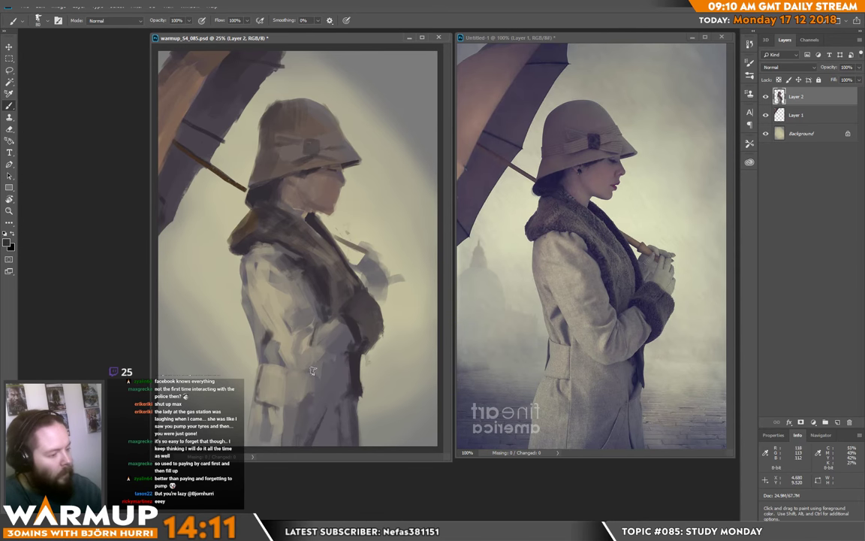
pyautogui.moveTo(307, 371)
pyautogui.mouseDown()
pyautogui.moveTo(334, 367)
pyautogui.moveTo(322, 367)
pyautogui.moveTo(331, 391)
pyautogui.mouseUp()
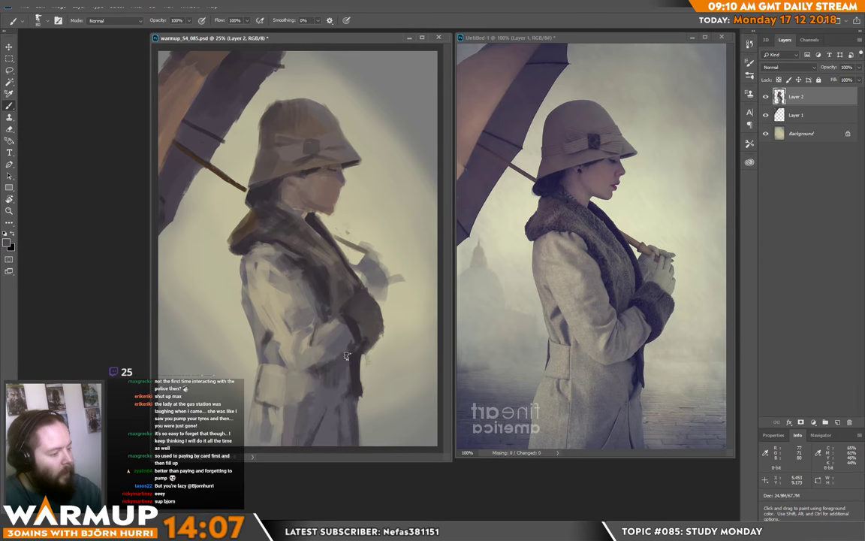
# Step: Flip the canvas horizontally in both the painting and the reference photo
pyautogui.click(60, 7)
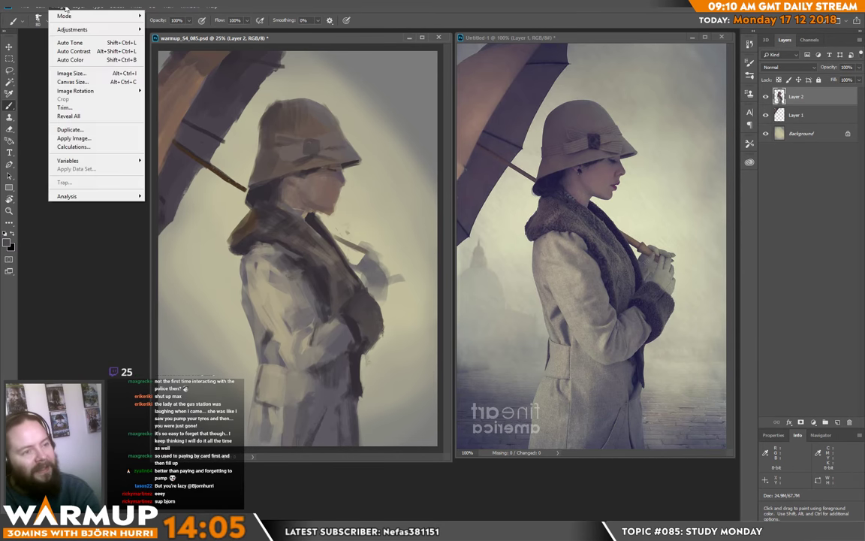
pyautogui.moveTo(90, 90)
pyautogui.click(188, 131)
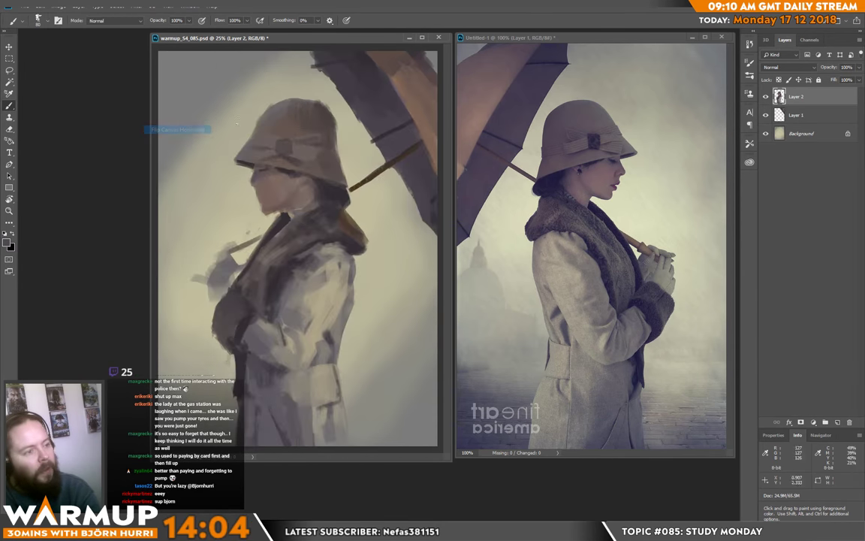
pyautogui.click(515, 35)
pyautogui.click(69, 7)
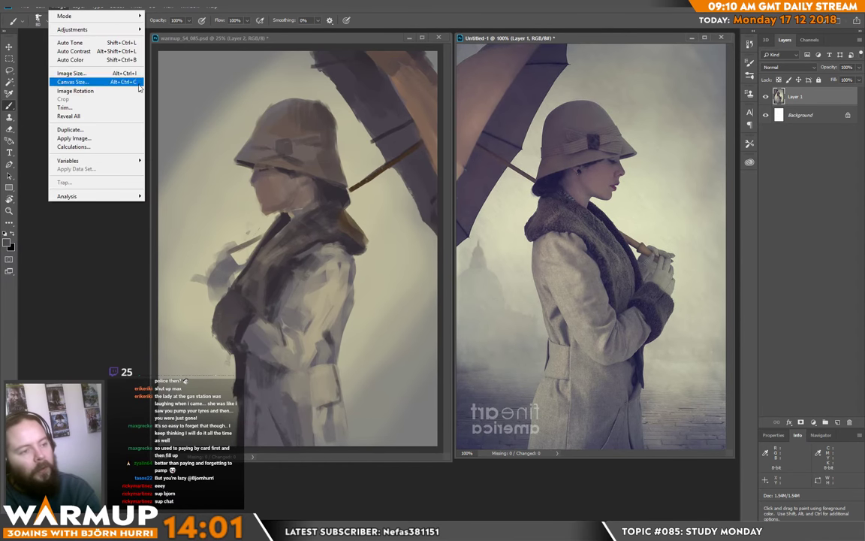
pyautogui.moveTo(89, 89)
pyautogui.click(175, 129)
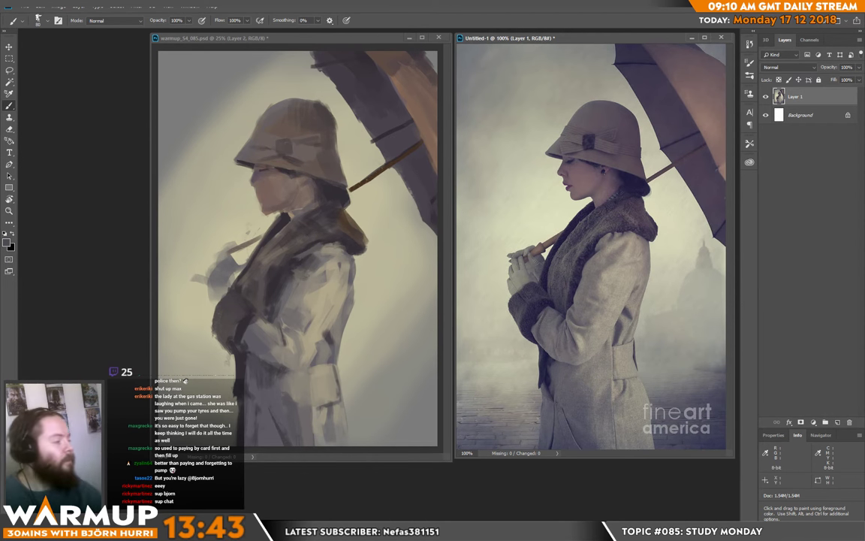
# Step: Open Liquify on the painting's Layer 2 and reshape the hat and face with the warp brush at size 1505
pyautogui.click(283, 247)
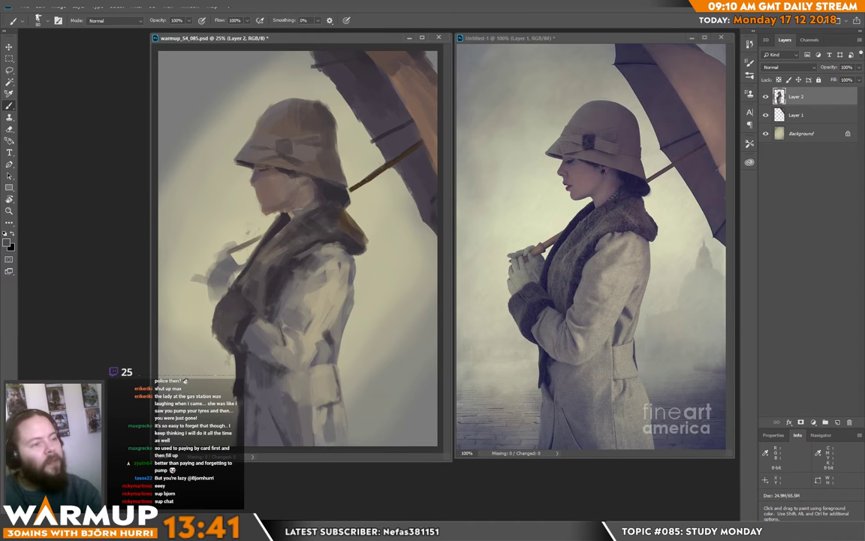
pyautogui.click(135, 6)
pyautogui.click(146, 77)
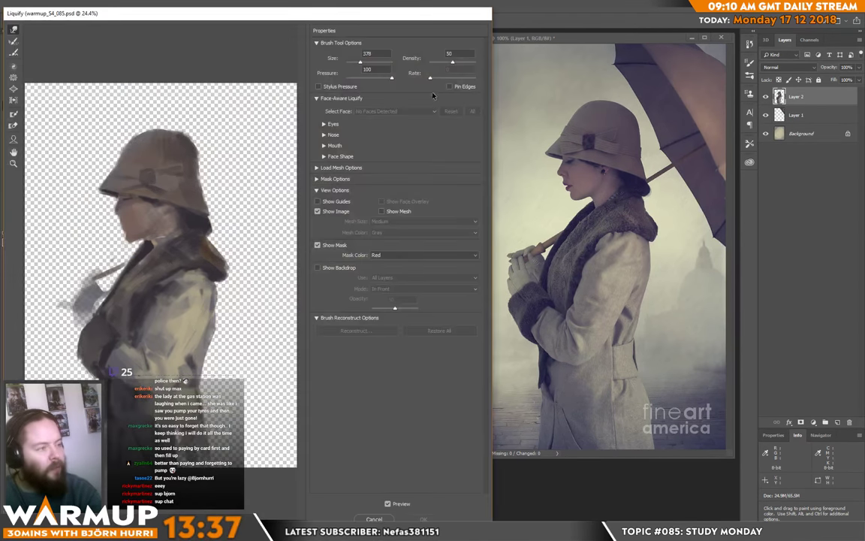
pyautogui.moveTo(127, 228)
pyautogui.mouseDown()
pyautogui.moveTo(100, 178)
pyautogui.moveTo(111, 139)
pyautogui.moveTo(161, 142)
pyautogui.mouseUp()
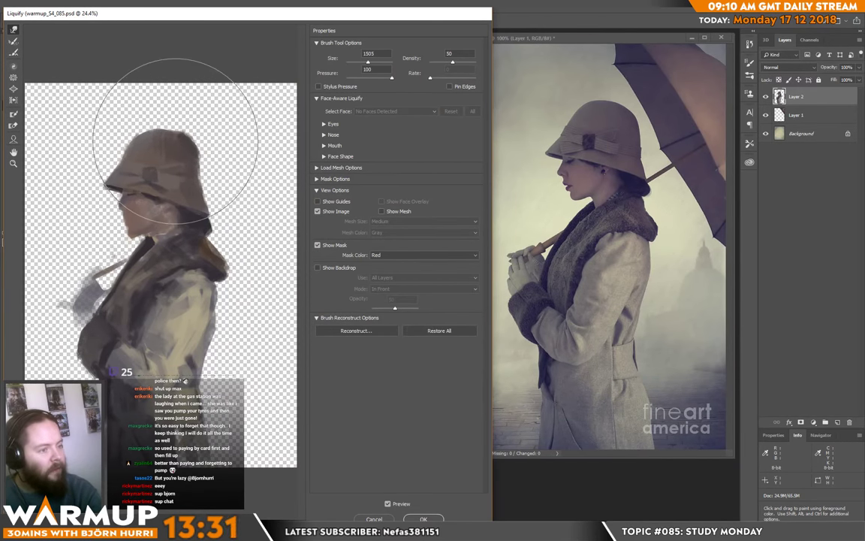
# Step: Push the raised hand and fur cuff outward in Liquify and apply the distortion
pyautogui.moveTo(105, 309)
pyautogui.mouseDown()
pyautogui.moveTo(120, 278)
pyautogui.moveTo(114, 285)
pyautogui.mouseUp()
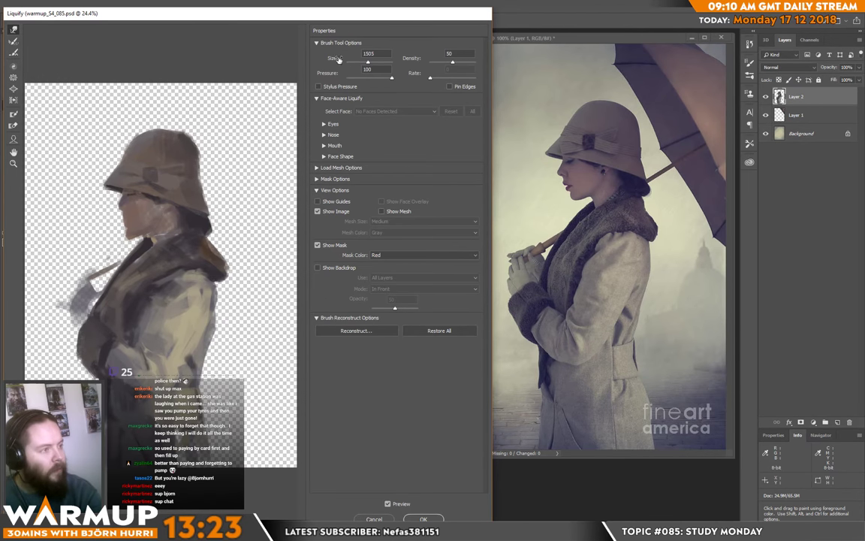
pyautogui.moveTo(82, 345)
pyautogui.mouseDown()
pyautogui.moveTo(69, 343)
pyautogui.moveTo(69, 297)
pyautogui.moveTo(66, 350)
pyautogui.moveTo(64, 320)
pyautogui.moveTo(79, 330)
pyautogui.moveTo(84, 365)
pyautogui.mouseUp()
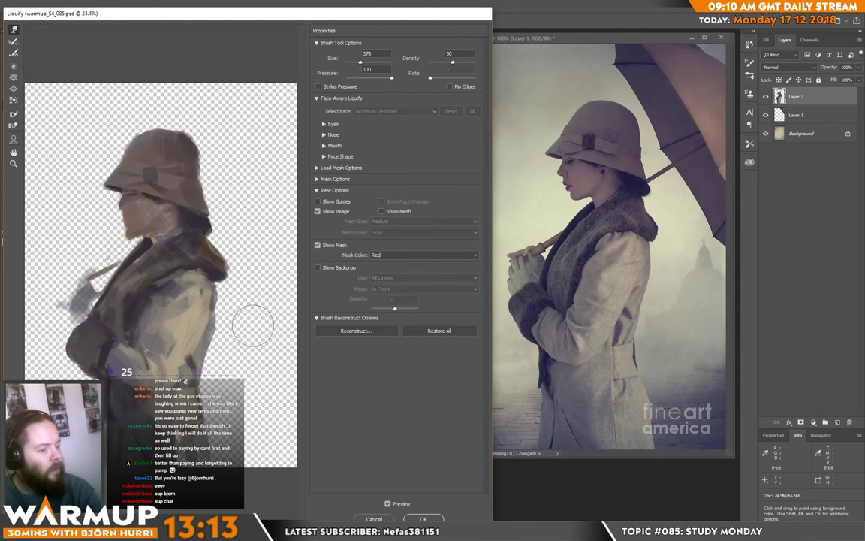
pyautogui.moveTo(361, 63); pyautogui.dragTo(364, 63)
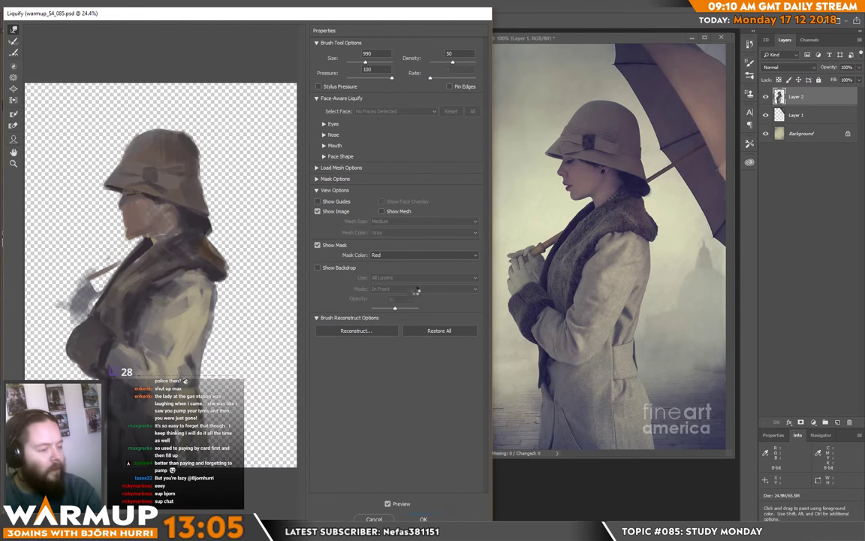
pyautogui.press('Return')
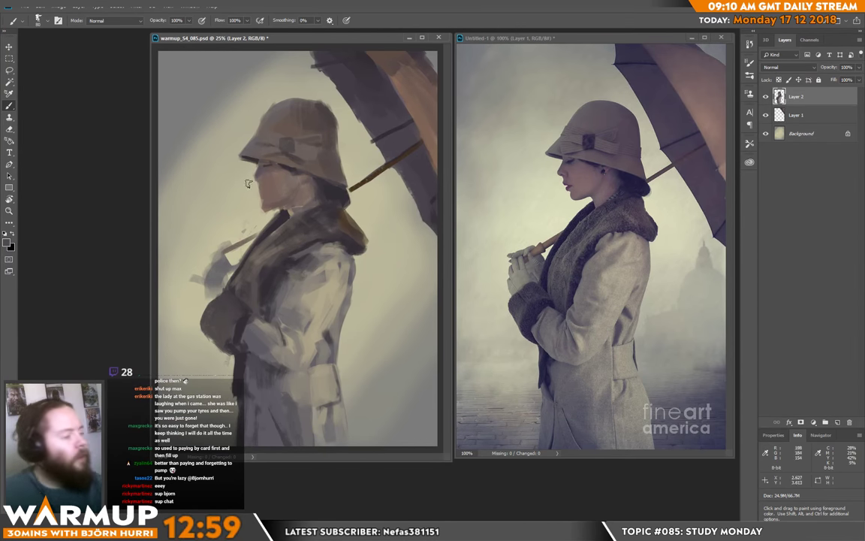
# Step: Reduce the textured Brush to 32 px and paint the nose and mouth shadows with sampled skin tones
pyautogui.rightClick(279, 183)
pyautogui.click(336, 143)
pyautogui.press('Return')
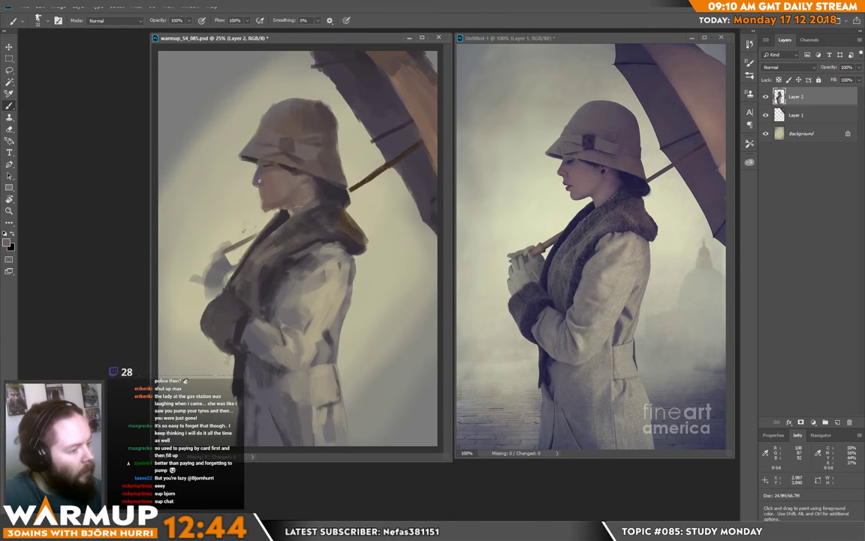
pyautogui.keyDown('alt'); pyautogui.click(265, 188); pyautogui.keyUp('alt')
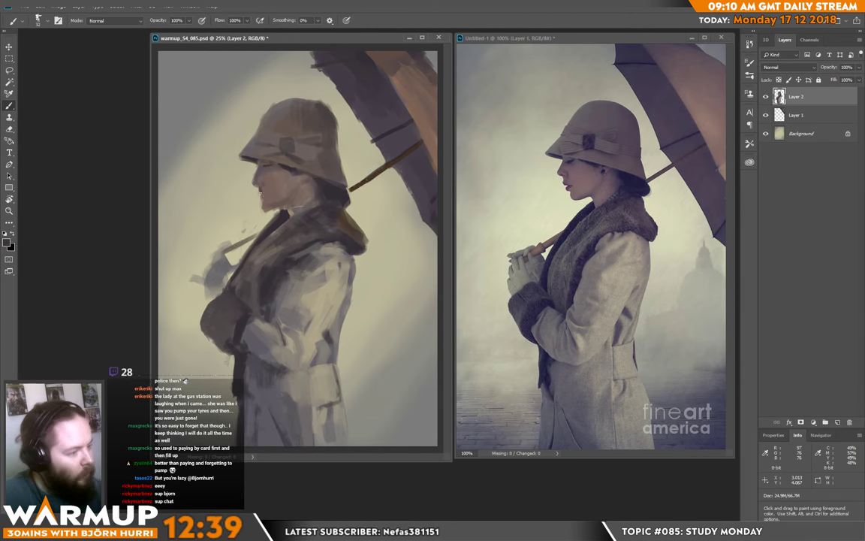
pyautogui.keyDown('alt'); pyautogui.click(265, 187); pyautogui.keyUp('alt')
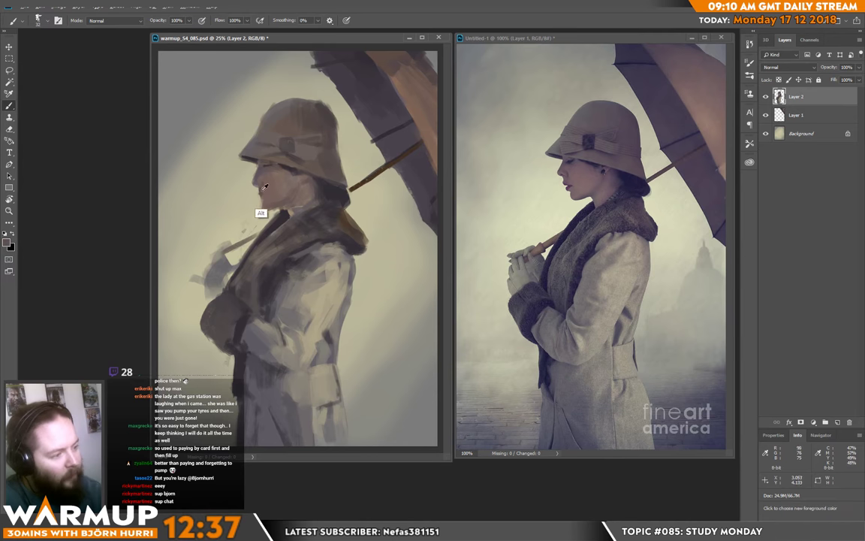
pyautogui.moveTo(264, 187); pyautogui.dragTo(260, 196)
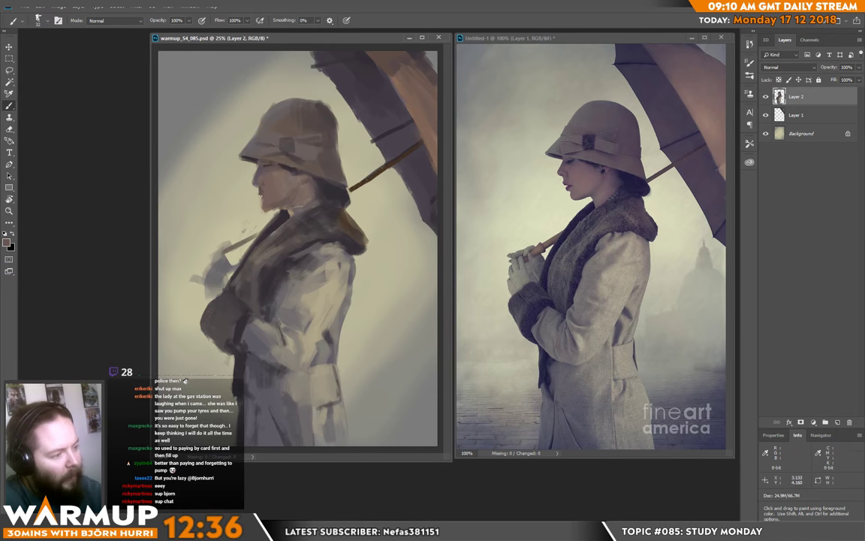
# Step: Set the foreground colour to the dark crimson 6c223e
pyautogui.click(9, 244)
pyautogui.moveTo(315, 336)
pyautogui.mouseDown()
pyautogui.moveTo(323, 358)
pyautogui.moveTo(339, 344)
pyautogui.mouseUp()
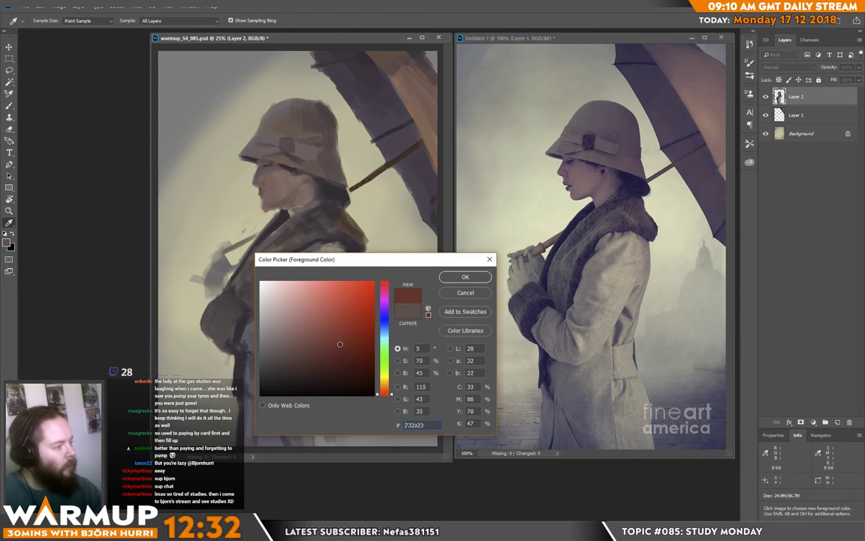
pyautogui.click(385, 289)
pyautogui.moveTo(381, 291); pyautogui.dragTo(385, 283)
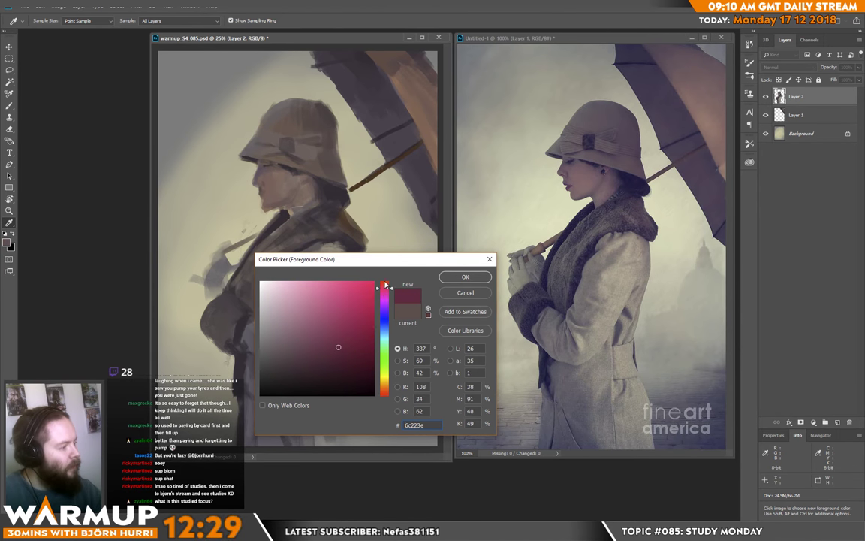
pyautogui.click(464, 277)
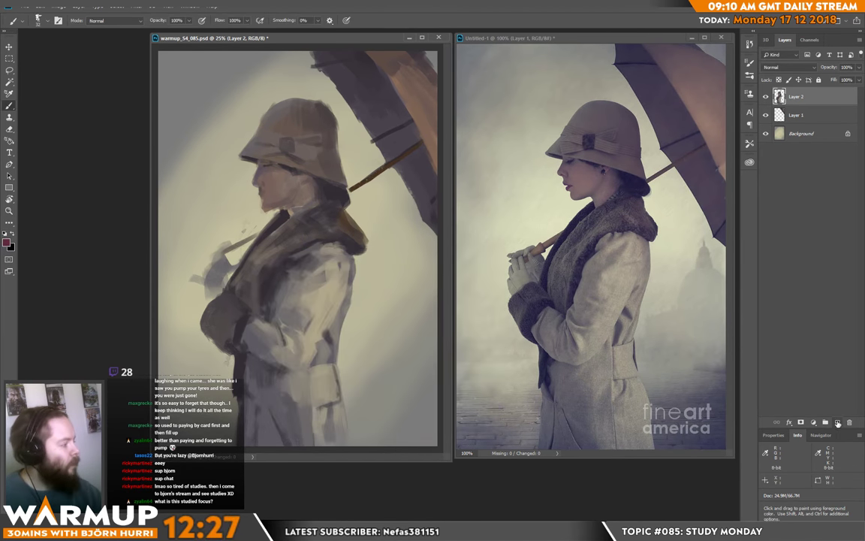
# Step: Paint the crimson lips on a new layer and merge it down into Layer 2
pyautogui.hotkey('ctrl', 'shift', 'alt', 'n')
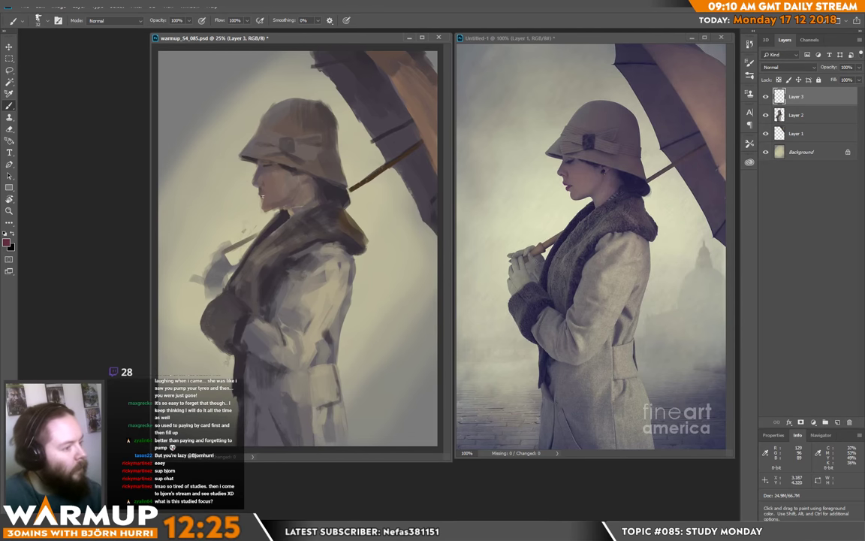
pyautogui.moveTo(260, 194); pyautogui.dragTo(266, 197)
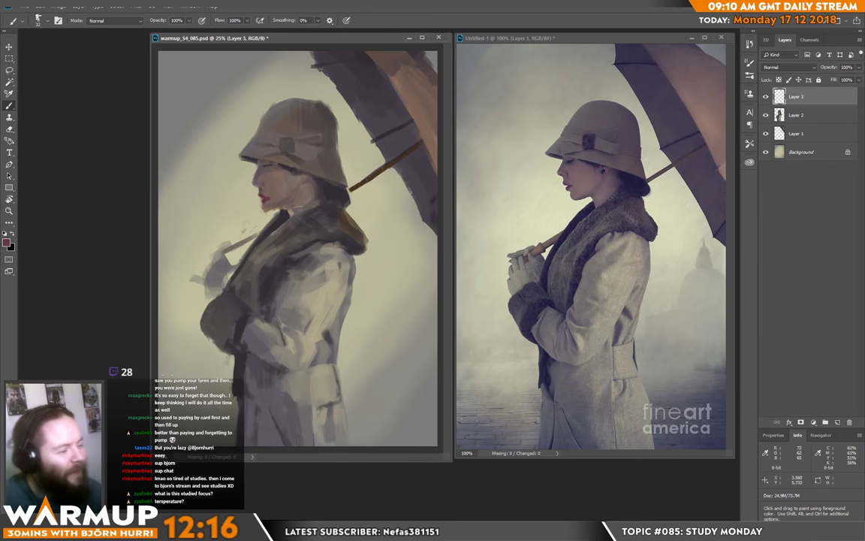
pyautogui.press('v')
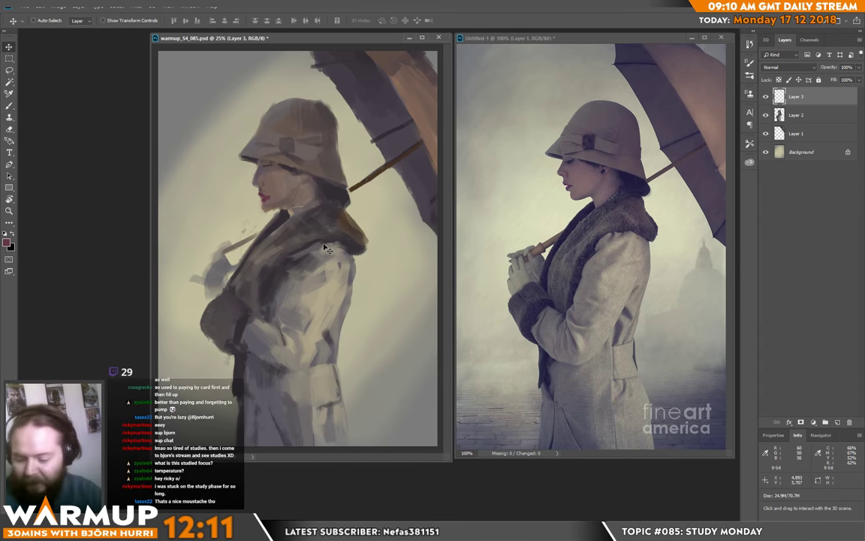
pyautogui.hotkey('ctrl', 'e')
pyautogui.press('e')
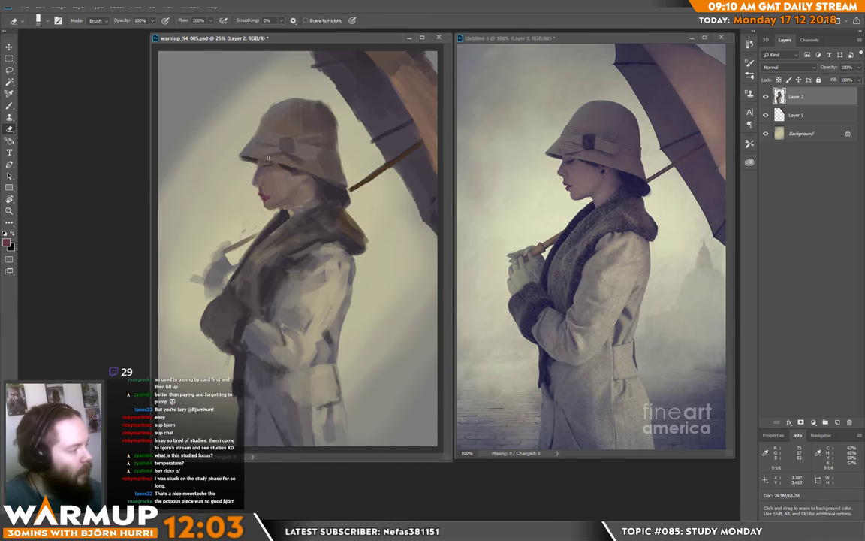
# Step: Select the front of the face with the Lasso, adjust it with Free Transform, and deselect
pyautogui.press('l')
pyautogui.moveTo(266, 163)
pyautogui.mouseDown()
pyautogui.moveTo(246, 174)
pyautogui.moveTo(261, 215)
pyautogui.moveTo(283, 205)
pyautogui.moveTo(267, 192)
pyautogui.moveTo(269, 178)
pyautogui.mouseUp()
pyautogui.hotkey('ctrl', 't')
pyautogui.click(378, 21)
pyautogui.press('Return')
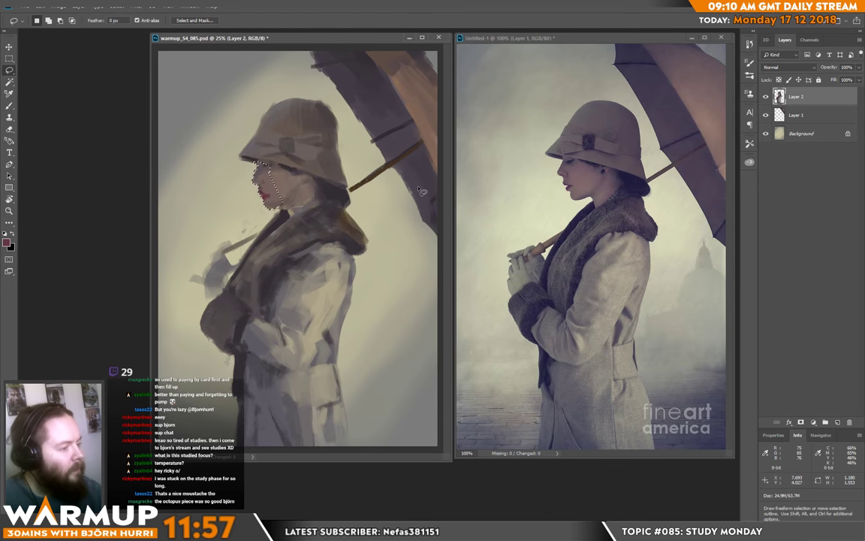
pyautogui.hotkey('ctrl', 'd')
# Step: Enlarge the textured Brush to 59 px and add a new layer for painting the face with sampled skin tones
pyautogui.press('b')
pyautogui.keyDown('alt'); pyautogui.click(263, 186); pyautogui.keyUp('alt')
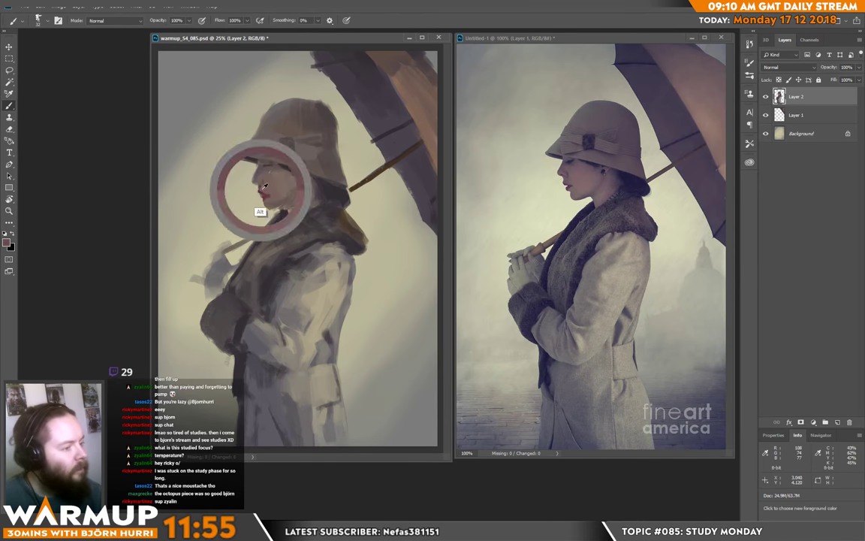
pyautogui.rightClick(295, 168)
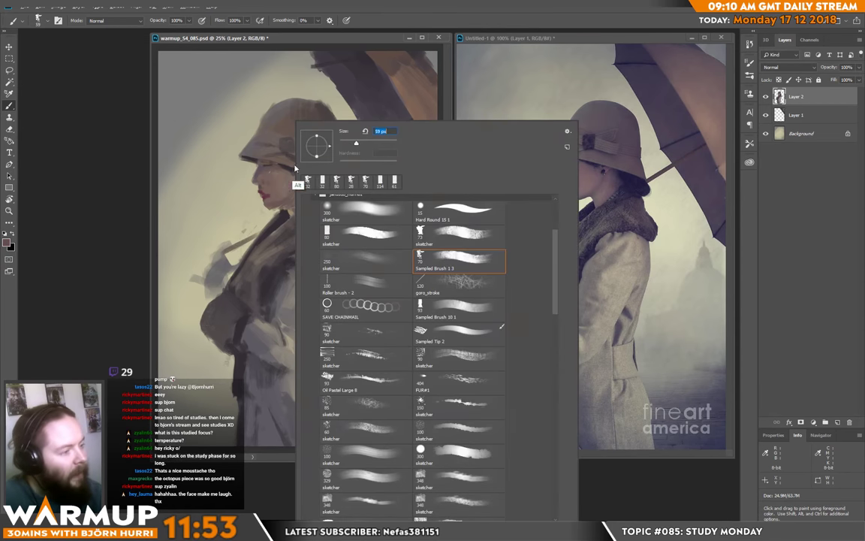
pyautogui.click(250, 173)
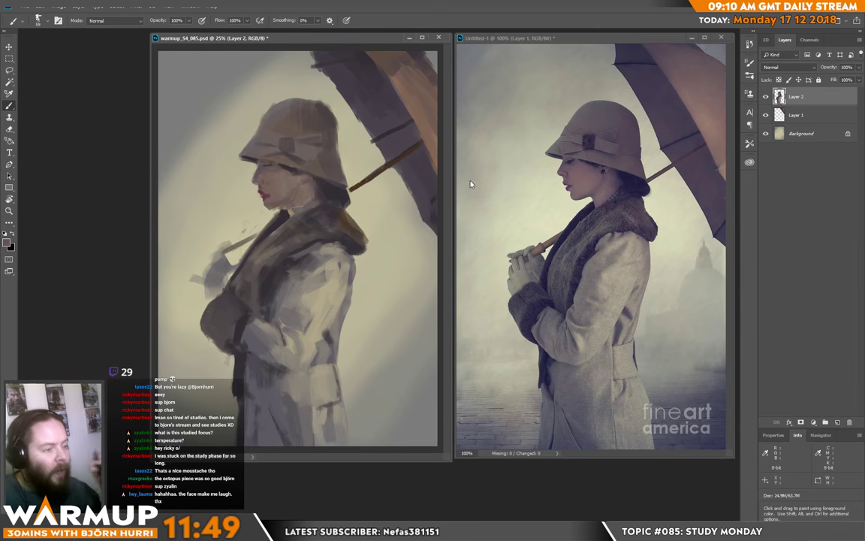
pyautogui.hotkey('ctrl', 'shift', 'alt', 'n')
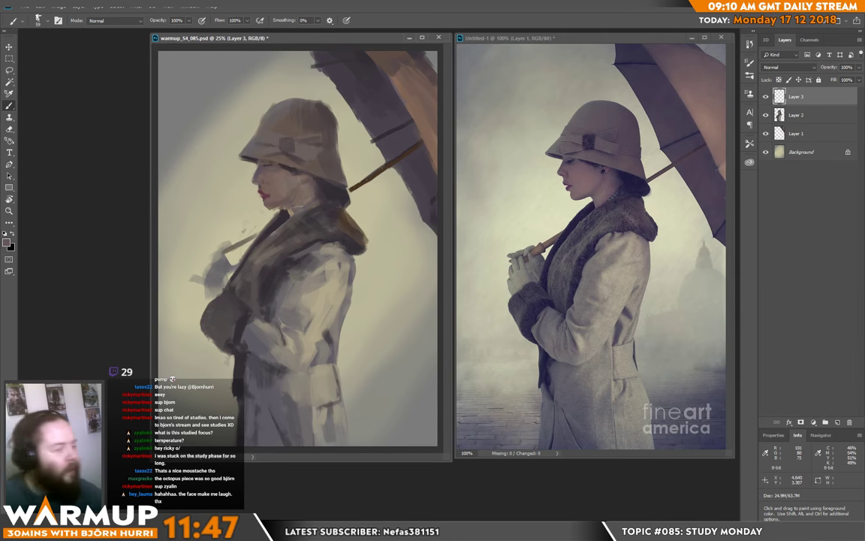
pyautogui.keyDown('alt'); pyautogui.click(243, 174); pyautogui.keyUp('alt')
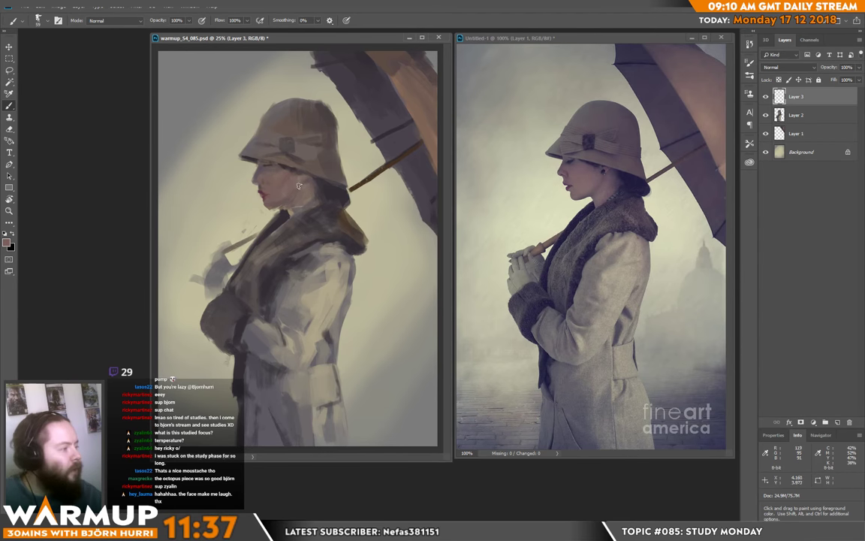
# Step: Reduce the textured Brush to 28 px and refine the lips and surrounding skin with sampled colours
pyautogui.rightClick(274, 167)
pyautogui.moveTo(354, 143); pyautogui.dragTo(356, 143)
pyautogui.keyDown('alt'); pyautogui.click(263, 196); pyautogui.keyUp('alt')
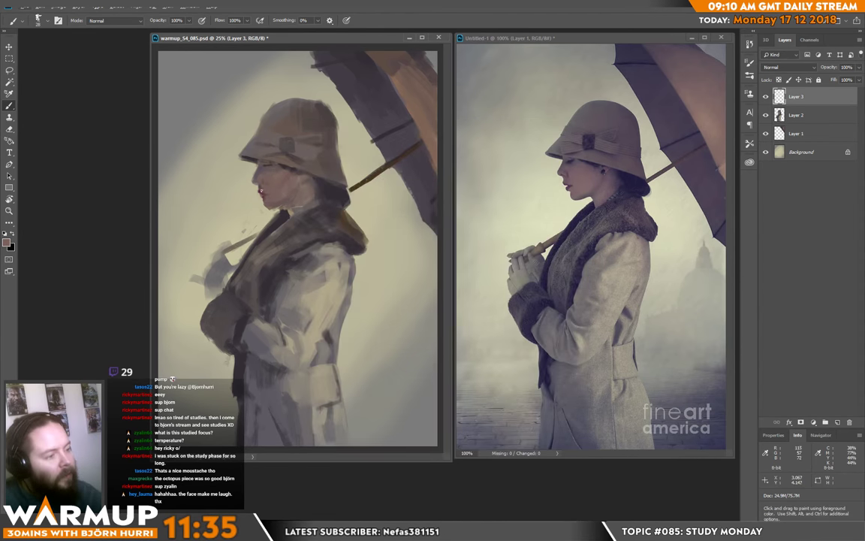
pyautogui.keyDown('alt'); pyautogui.click(261, 192); pyautogui.keyUp('alt')
pyautogui.moveTo(263, 189); pyautogui.dragTo(262, 195)
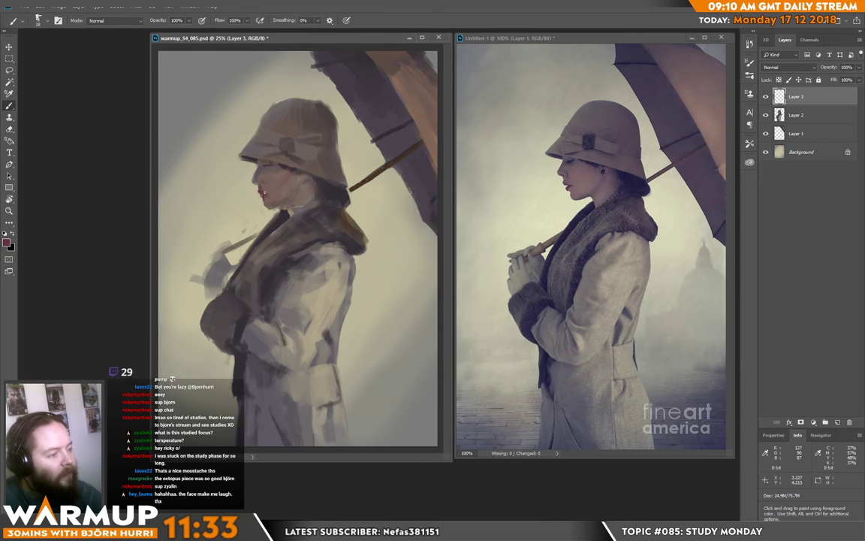
pyautogui.press('e')
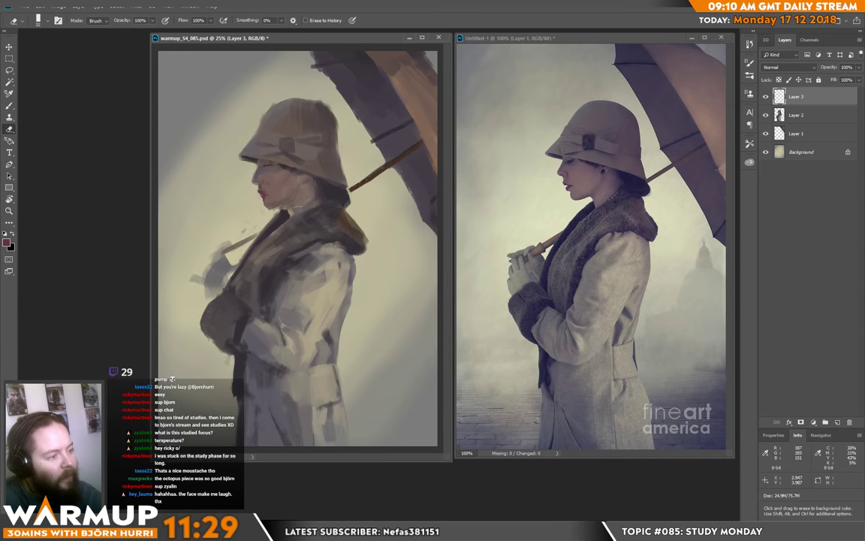
# Step: Merge Layer 3 down into Layer 2 and refine the nose profile with a sampled colour and the Eraser
pyautogui.hotkey('ctrl', 'e')
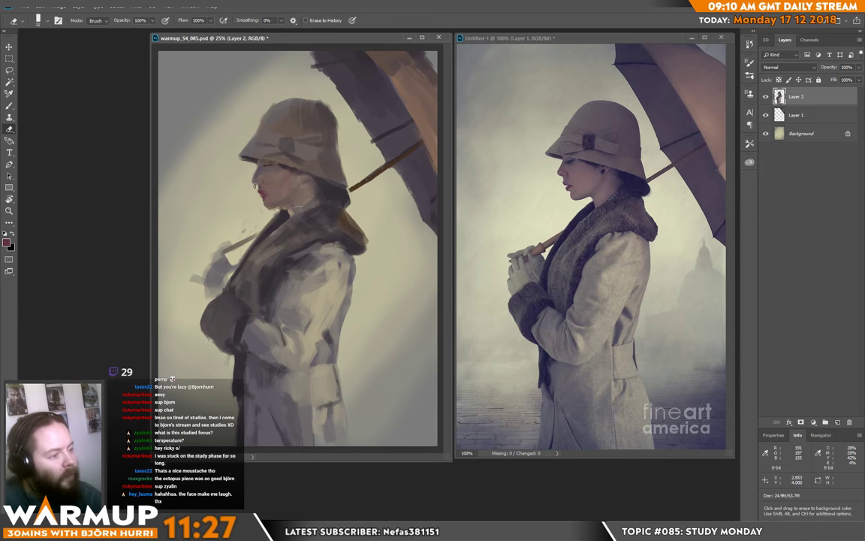
pyautogui.press('b')
pyautogui.keyDown('alt'); pyautogui.click(267, 168); pyautogui.keyUp('alt')
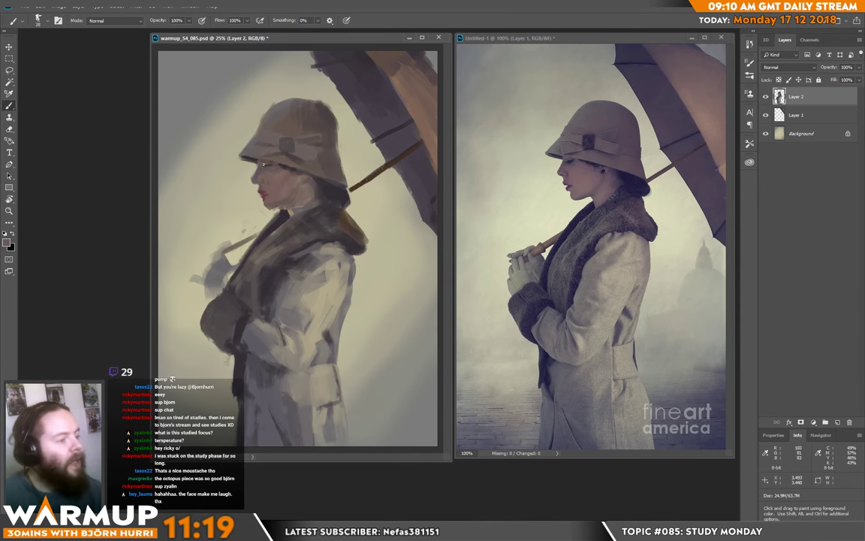
pyautogui.press('e')
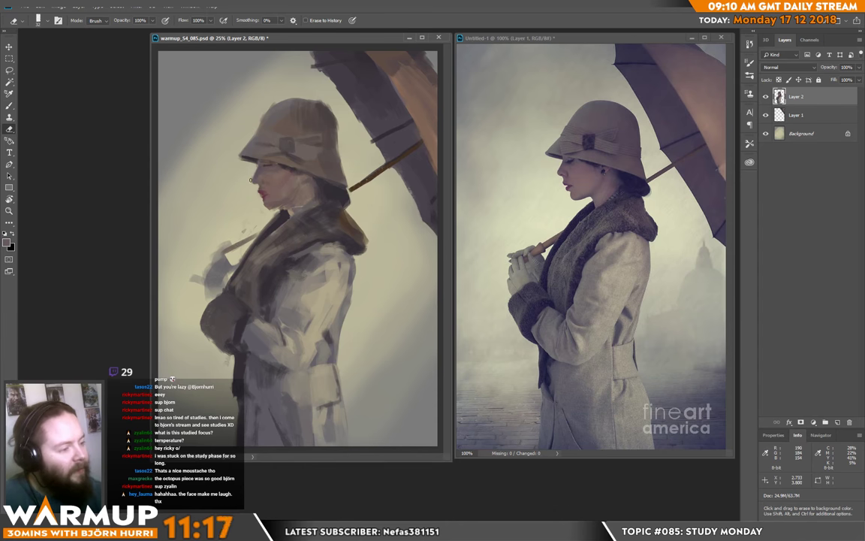
# Step: Repaint the front edge and underside of the hat brim with the Brush, using colours sampled from the painting
pyautogui.press('b')
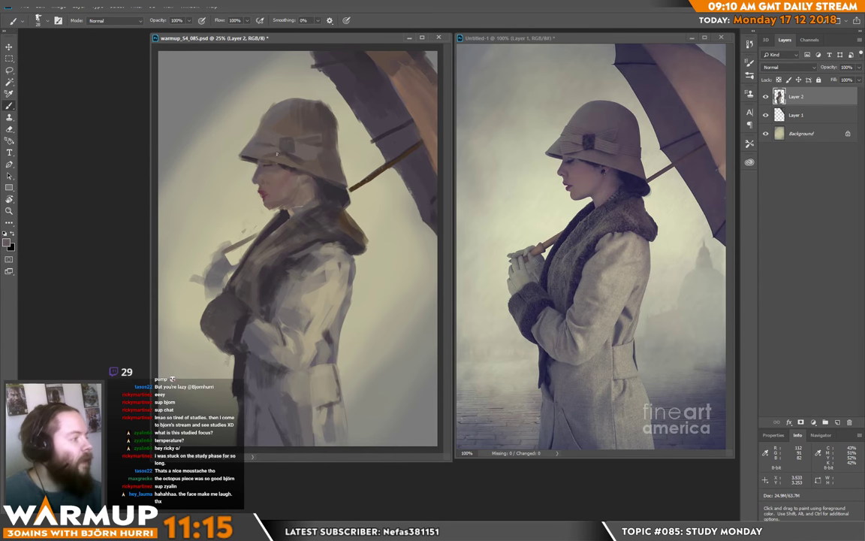
pyautogui.press('alt')
pyautogui.keyDown('alt'); pyautogui.click(266, 150); pyautogui.keyUp('alt')
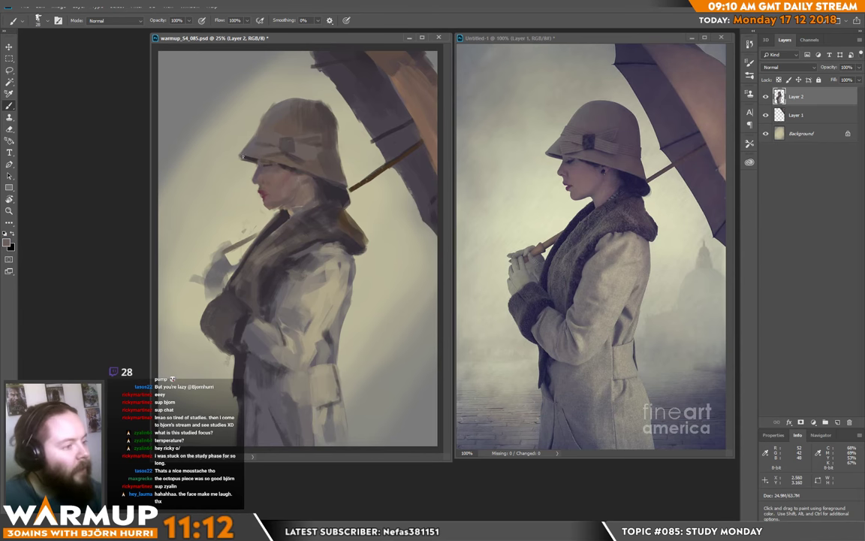
pyautogui.keyDown('alt'); pyautogui.click(220, 142); pyautogui.keyUp('alt')
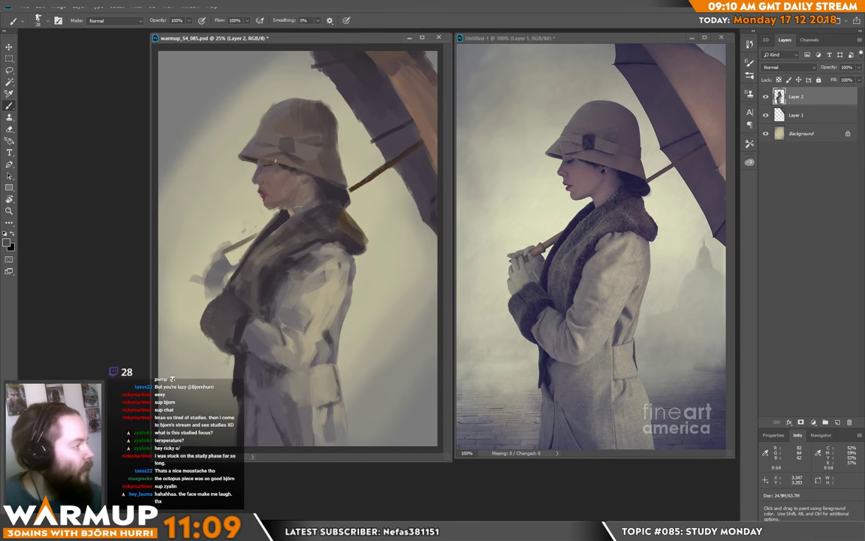
pyautogui.keyDown('alt'); pyautogui.click(275, 102); pyautogui.keyUp('alt')
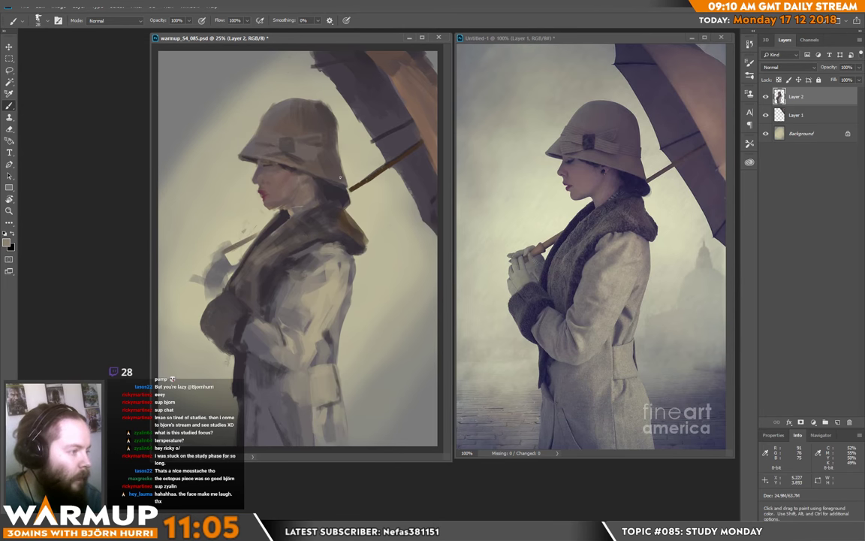
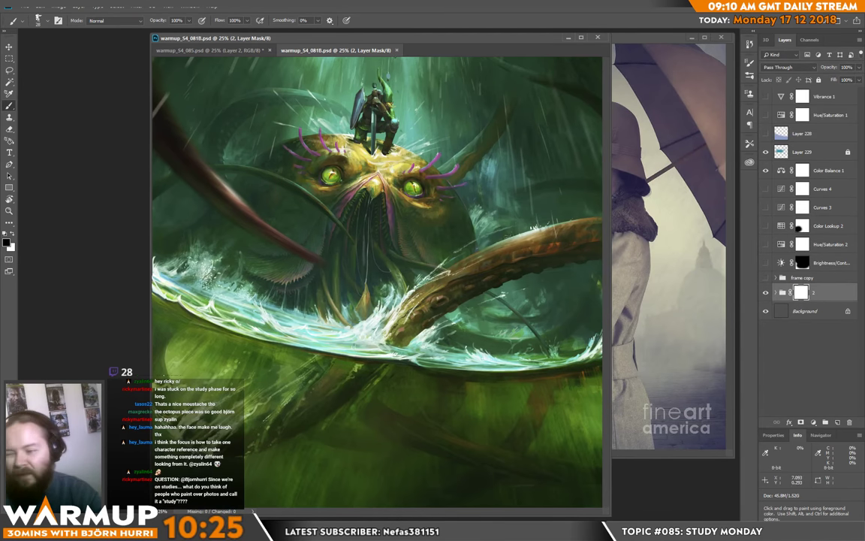
# Step: Close warmup_S4_081B.psd and narrow the painting's window so it sits beside the reference photo
pyautogui.click(397, 50)
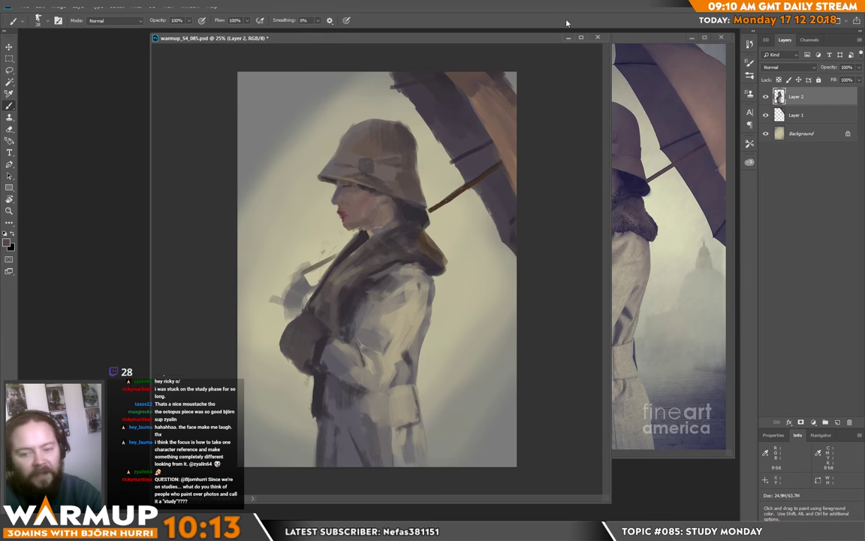
pyautogui.moveTo(609, 103); pyautogui.dragTo(443, 121)
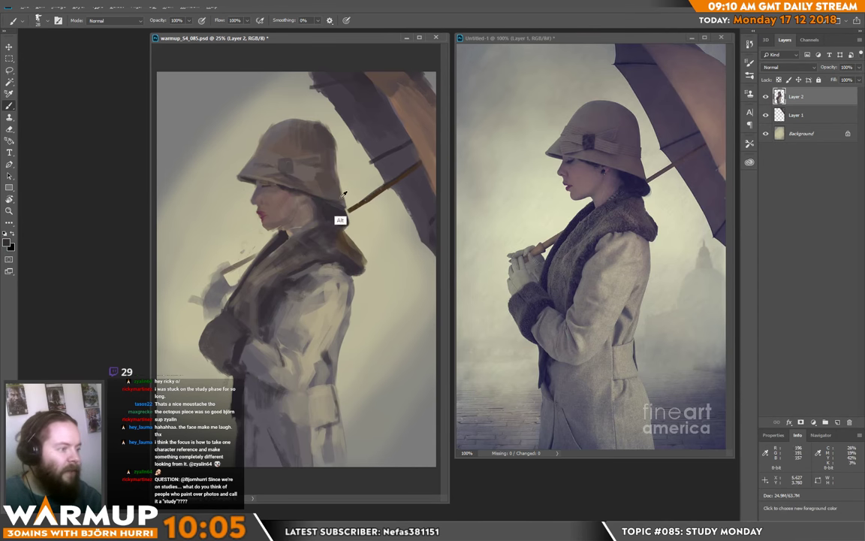
# Step: Refine the shadow under the hat brim and the skin around the lips with sampled colours
pyautogui.keyDown('alt'); pyautogui.click(294, 179); pyautogui.keyUp('alt')
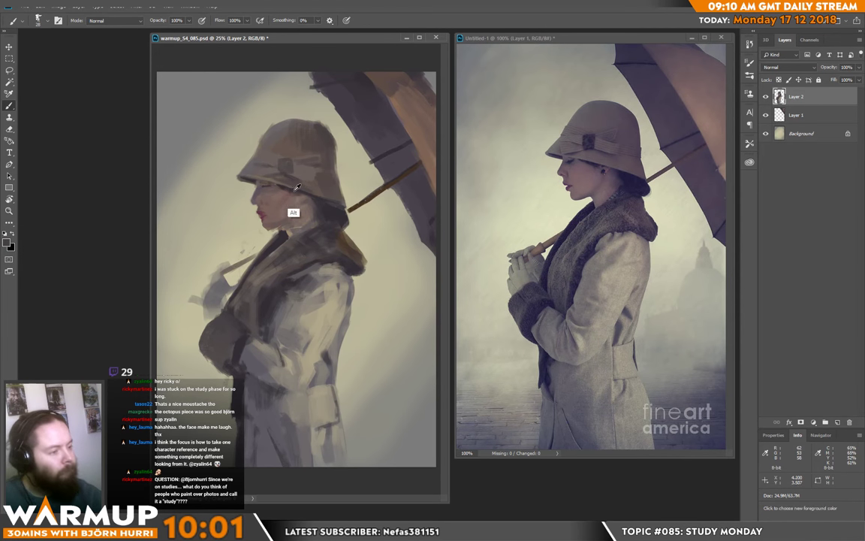
pyautogui.keyDown('alt'); pyautogui.click(266, 172); pyautogui.keyUp('alt')
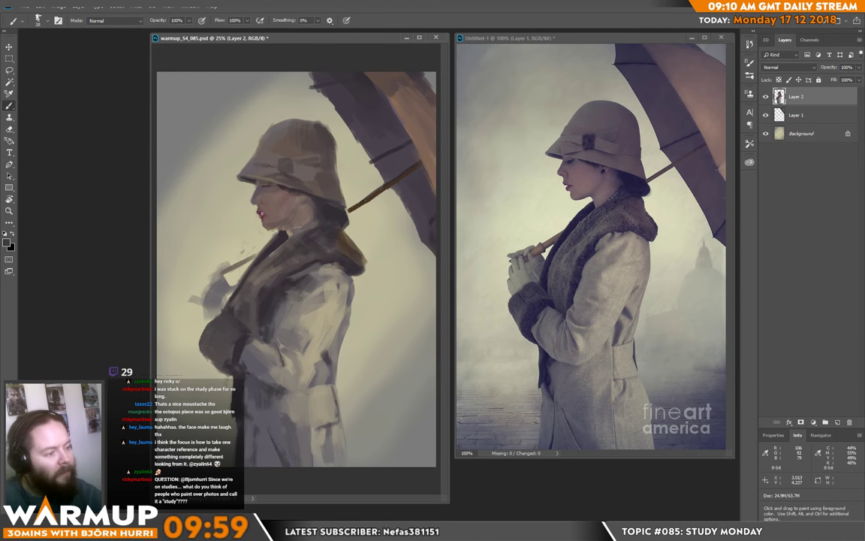
pyautogui.keyDown('alt'); pyautogui.click(261, 213); pyautogui.keyUp('alt')
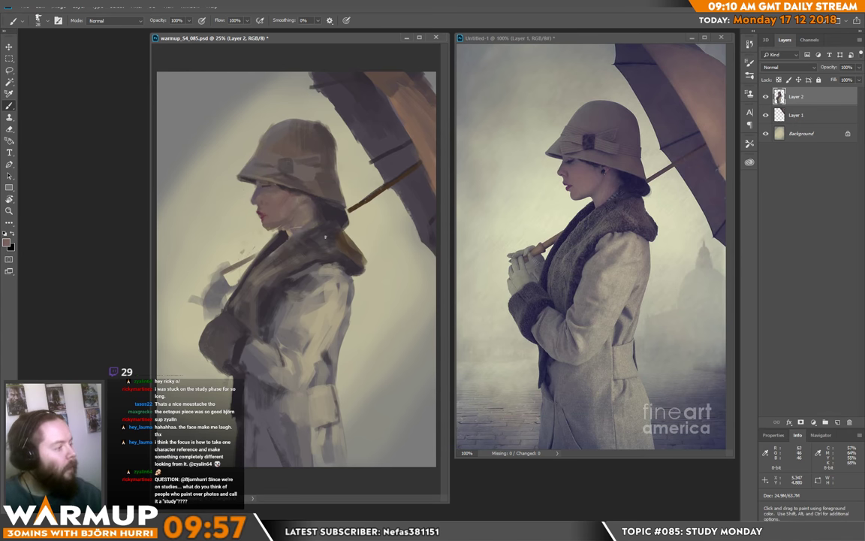
# Step: Reduce the Eraser to 12 px to trim the face's profile, and touch up the lips with a sampled dark red
pyautogui.press('e')
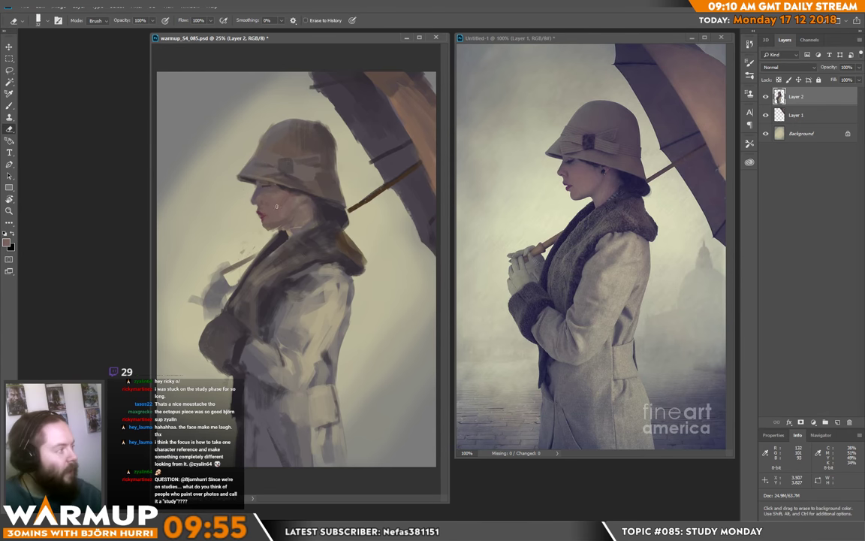
pyautogui.rightClick(277, 211)
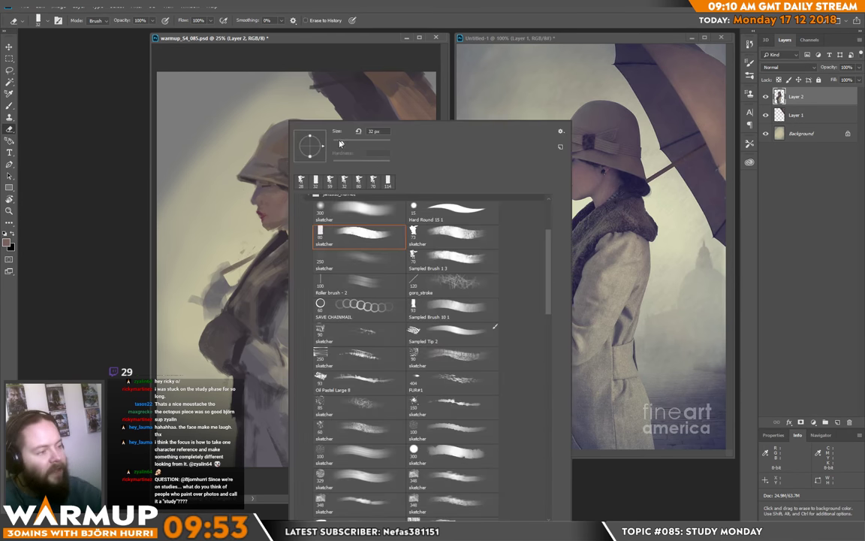
pyautogui.press('Escape')
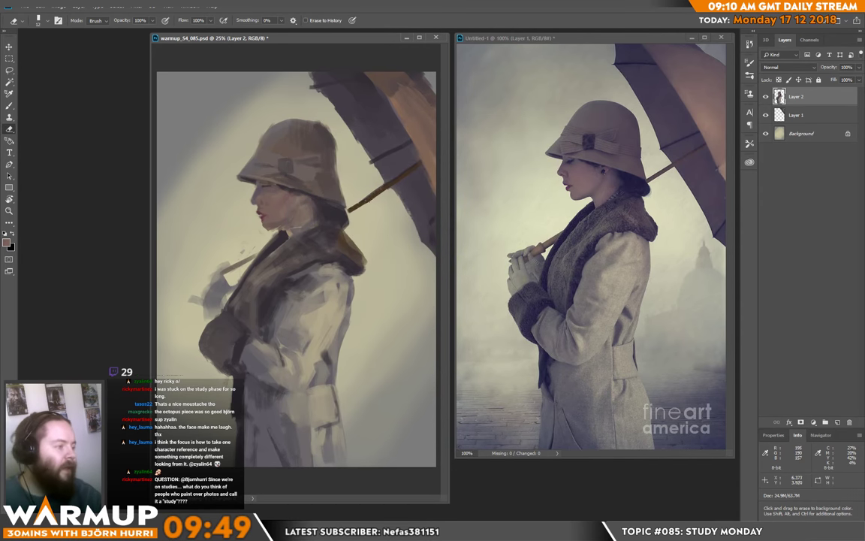
pyautogui.press('b')
pyautogui.press('alt')
pyautogui.keyDown('alt'); pyautogui.click(286, 219); pyautogui.keyUp('alt')
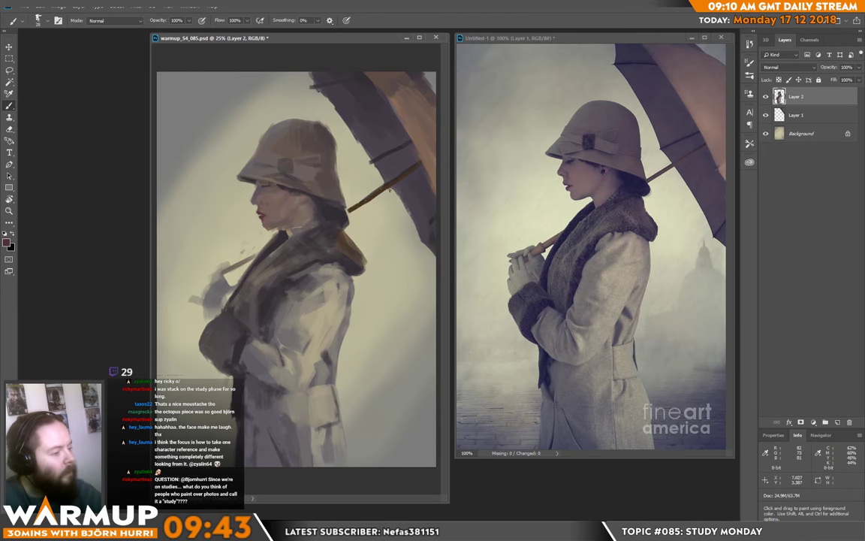
# Step: Clean up the mouth and chin outline with the Eraser, setting its size to 31 px
pyautogui.press('e')
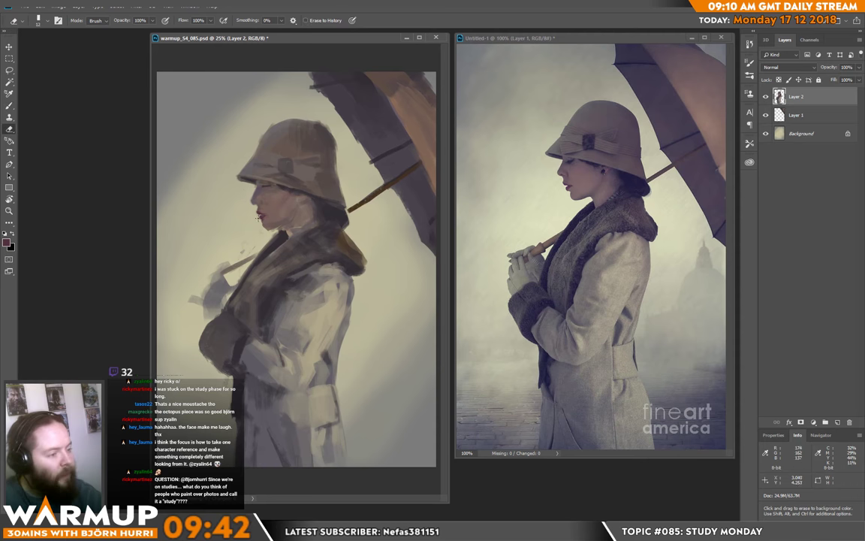
pyautogui.press('b')
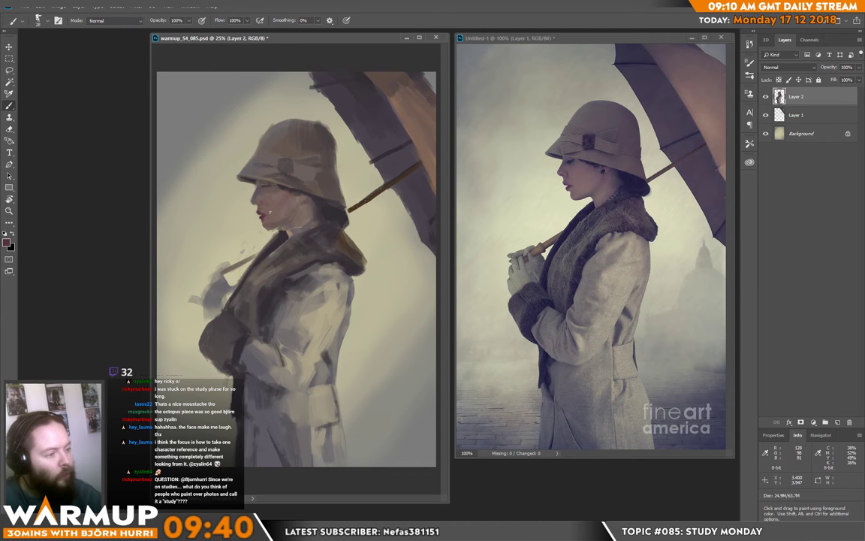
pyautogui.press('e')
pyautogui.rightClick(278, 210)
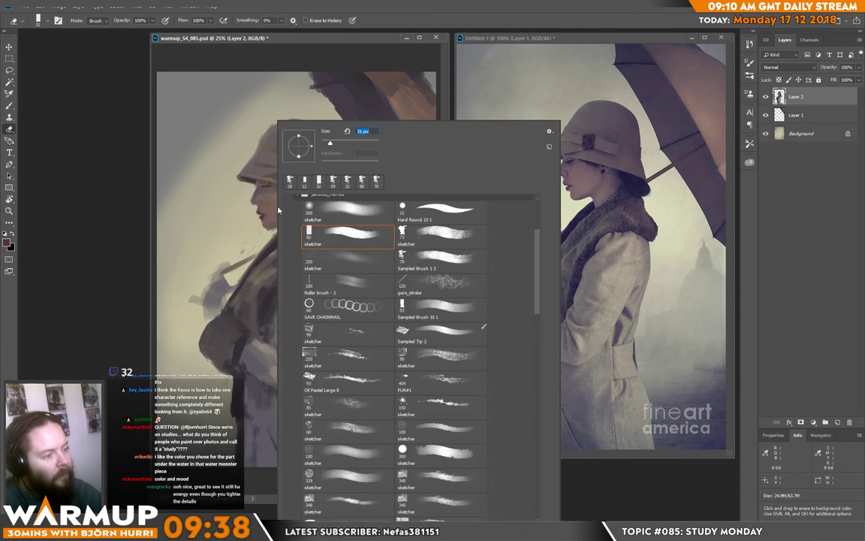
pyautogui.press('Escape')
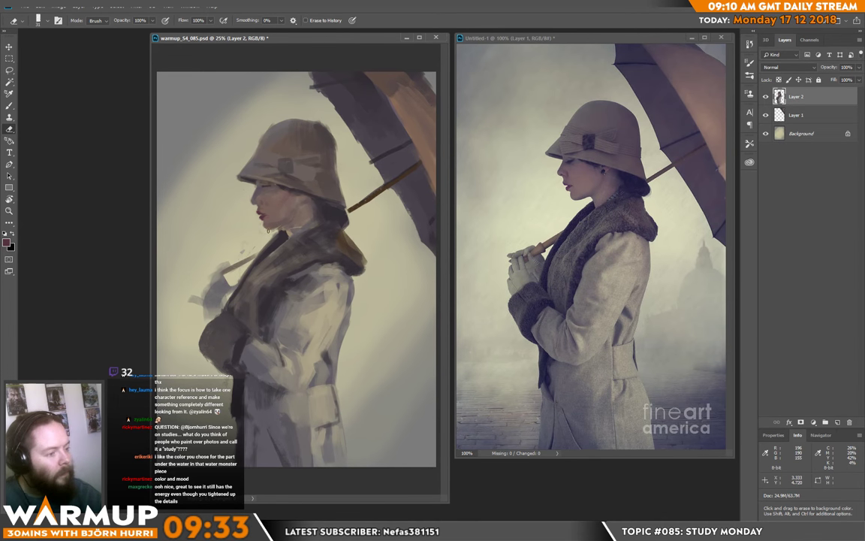
# Step: Enlarge the textured Brush to 40 px and paint over the cheek and hat area with a sampled grey-brown
pyautogui.press('b')
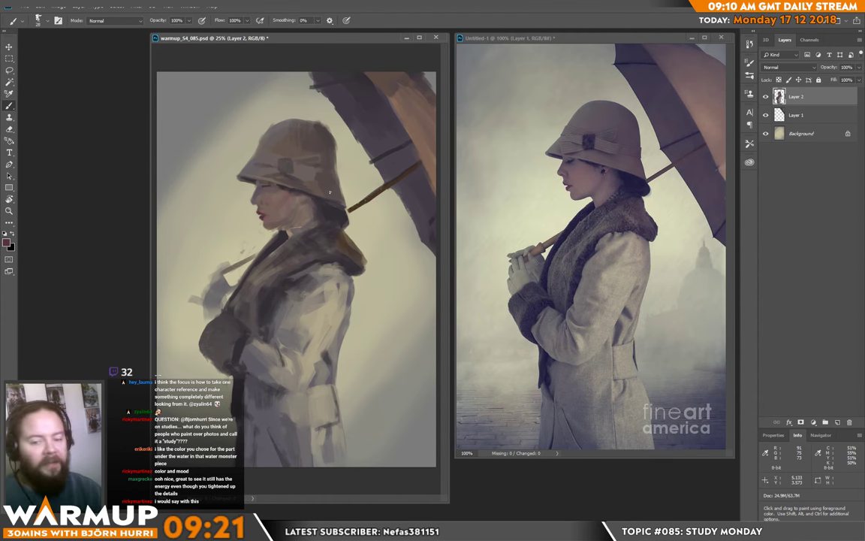
pyautogui.rightClick(284, 219)
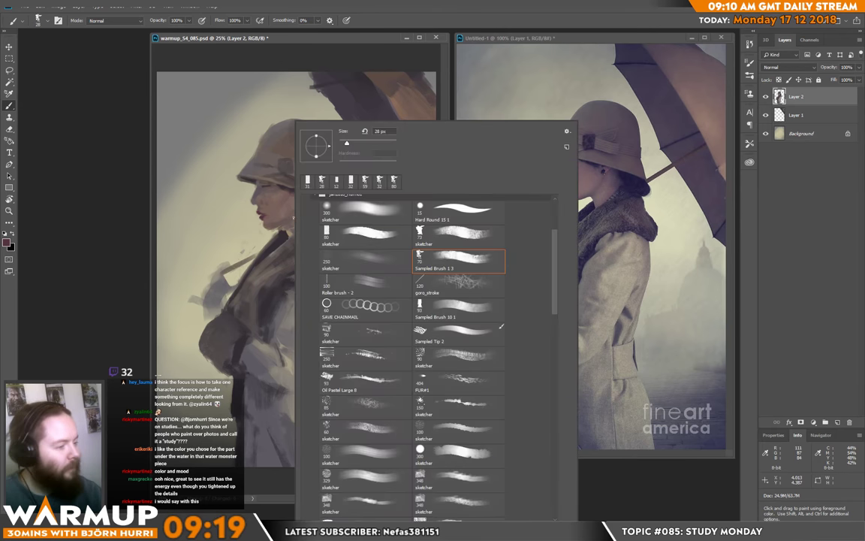
pyautogui.click(350, 143)
pyautogui.press('Return')
pyautogui.keyDown('alt'); pyautogui.click(270, 147); pyautogui.keyUp('alt')
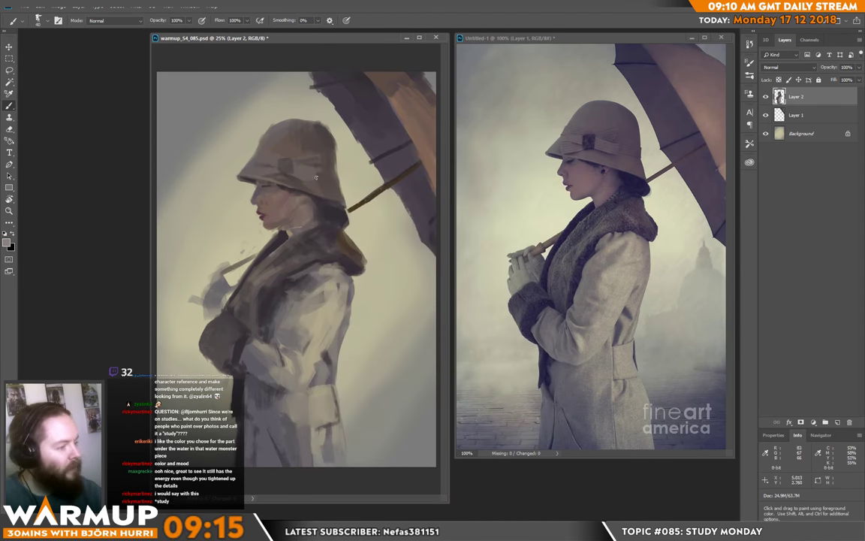
# Step: Enlarge the textured Brush to 89 px and blend the cheek and jaw with sampled skin tones
pyautogui.rightClick(316, 196)
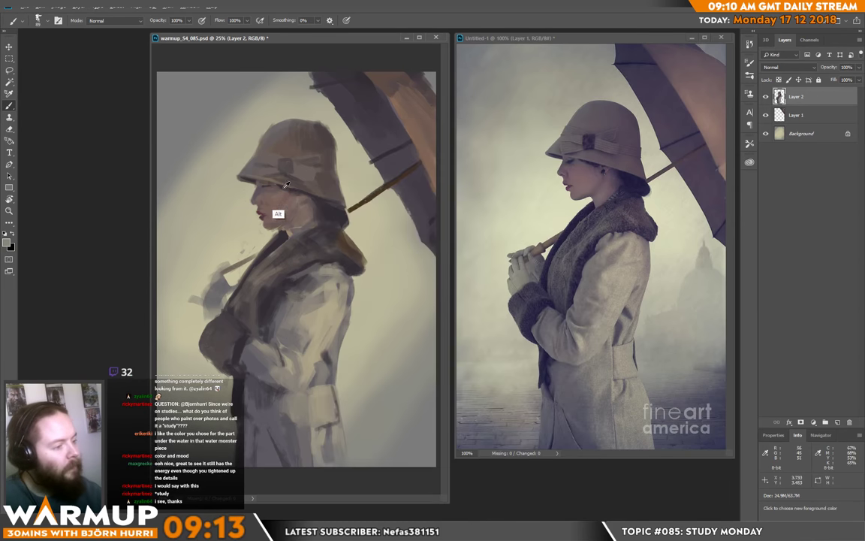
pyautogui.press('Escape')
pyautogui.keyDown('alt'); pyautogui.click(290, 194); pyautogui.keyUp('alt')
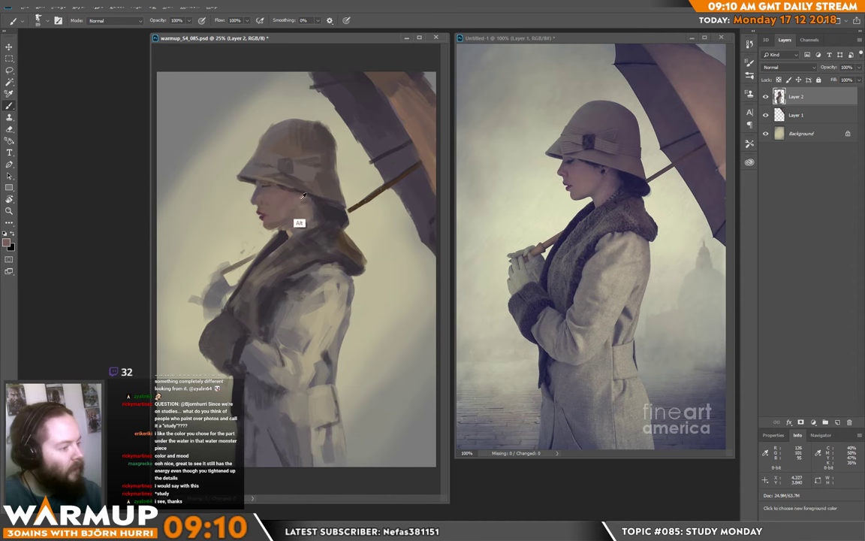
pyautogui.keyDown('alt'); pyautogui.click(298, 191); pyautogui.keyUp('alt')
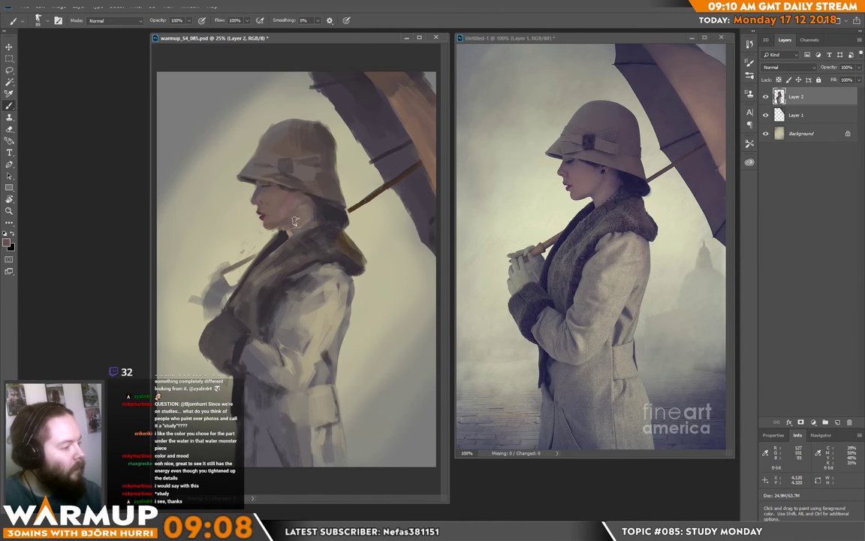
# Step: Reduce the textured Brush to 36 px and refine the ear area and lips with sampled colours
pyautogui.rightClick(315, 180)
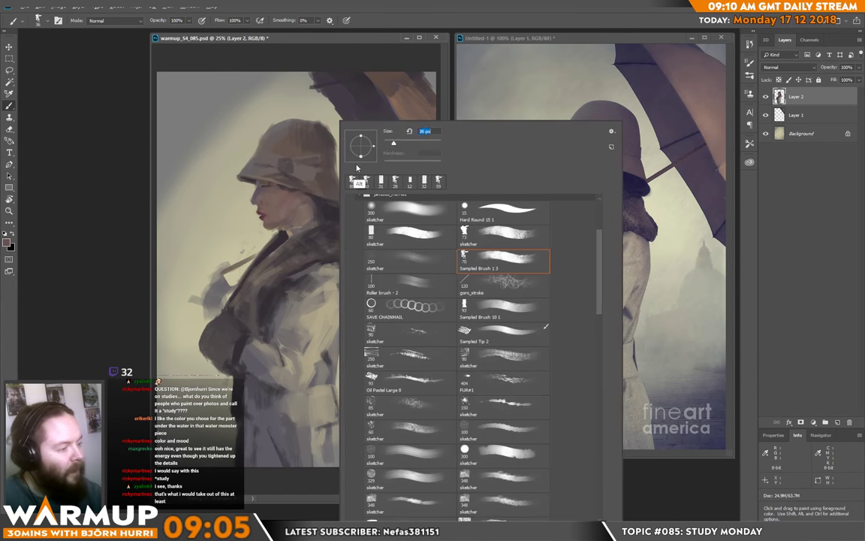
pyautogui.keyDown('alt'); pyautogui.click(314, 194); pyautogui.keyUp('alt')
pyautogui.keyDown('alt'); pyautogui.click(341, 236); pyautogui.keyUp('alt')
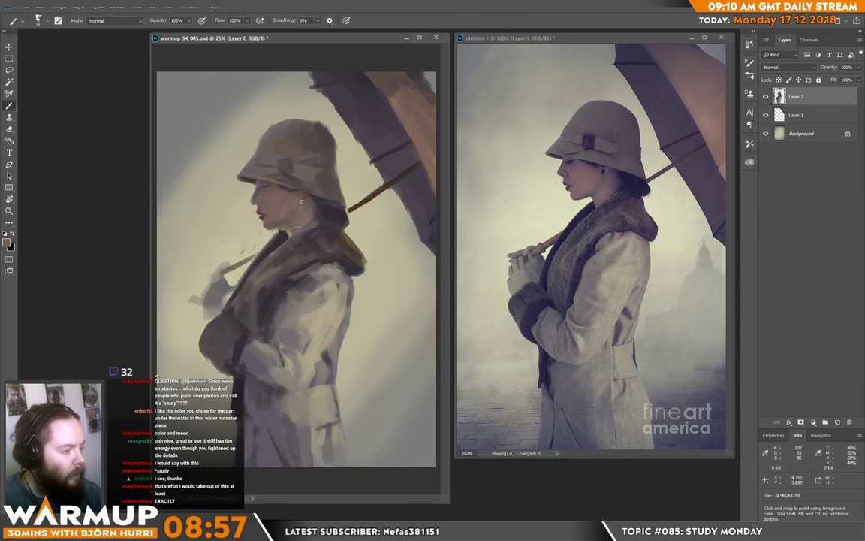
pyautogui.keyDown('alt'); pyautogui.click(262, 216); pyautogui.keyUp('alt')
pyautogui.moveTo(263, 216); pyautogui.dragTo(259, 218)
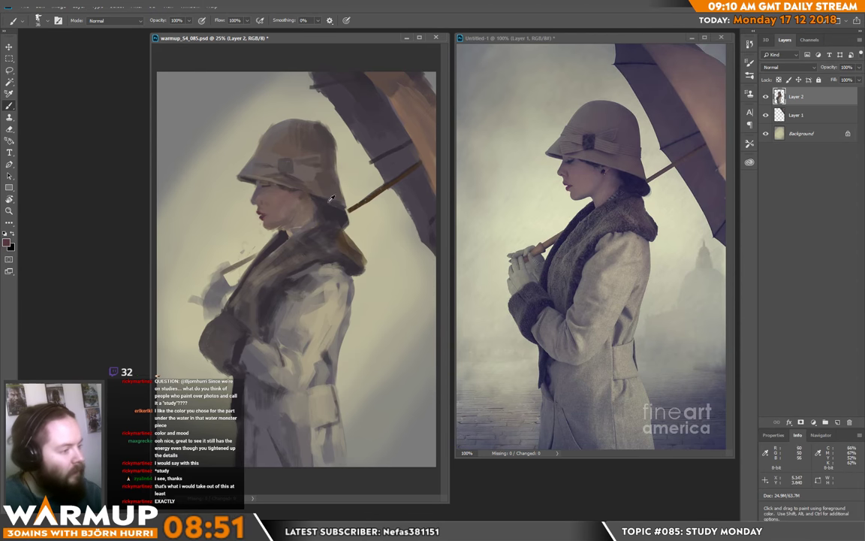
# Step: Reduce the textured Brush to 20 px and detail the ear, eye area and hat brim with sampled colours
pyautogui.rightClick(300, 224)
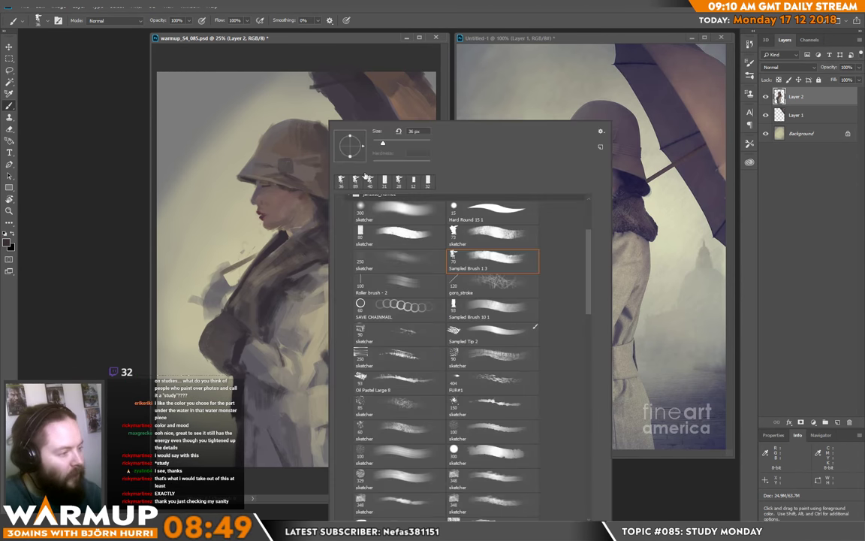
pyautogui.click(302, 175)
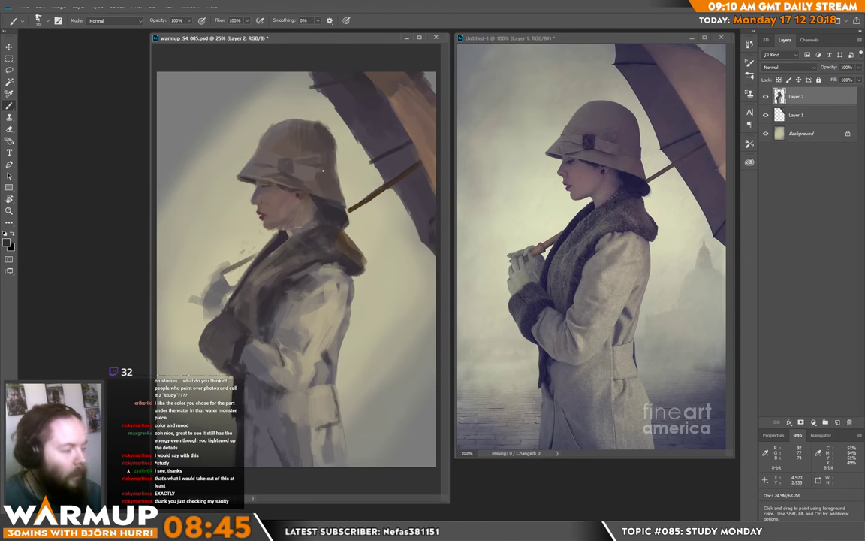
pyautogui.keyDown('alt'); pyautogui.click(278, 184); pyautogui.keyUp('alt')
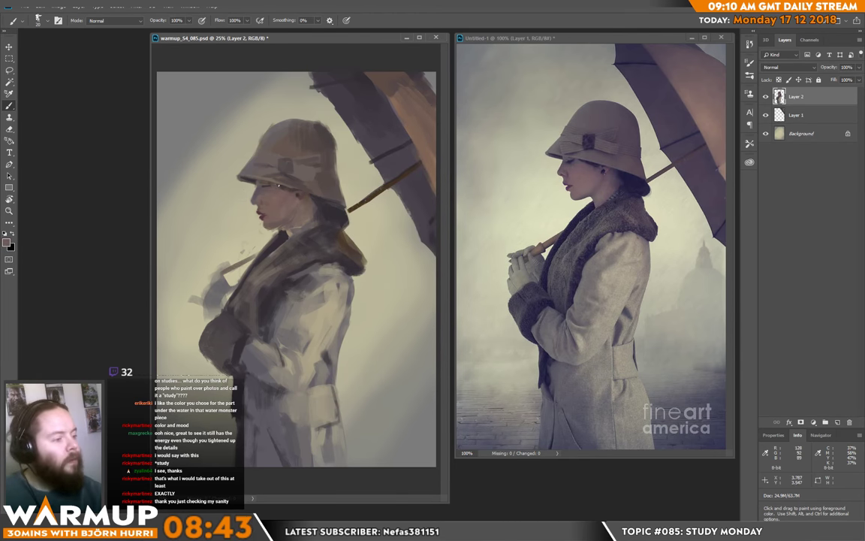
pyautogui.keyDown('alt'); pyautogui.click(235, 154); pyautogui.keyUp('alt')
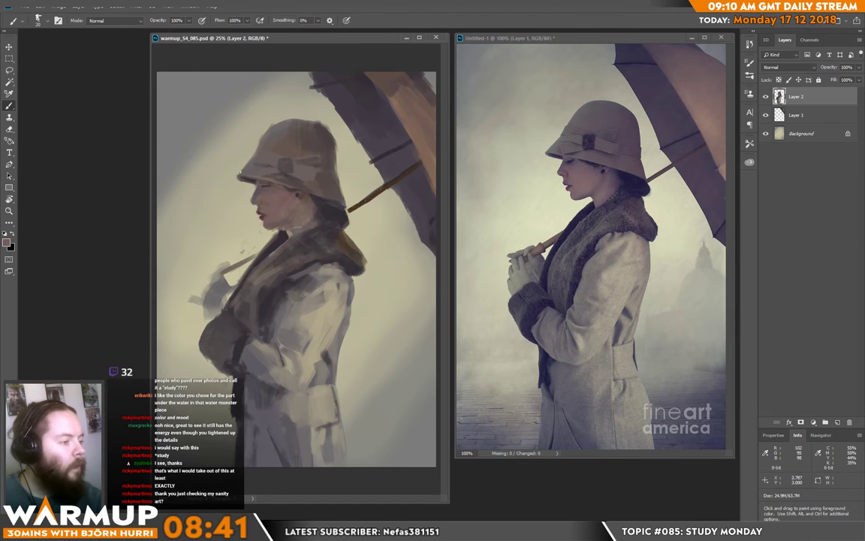
pyautogui.keyDown('alt'); pyautogui.click(268, 181); pyautogui.keyUp('alt')
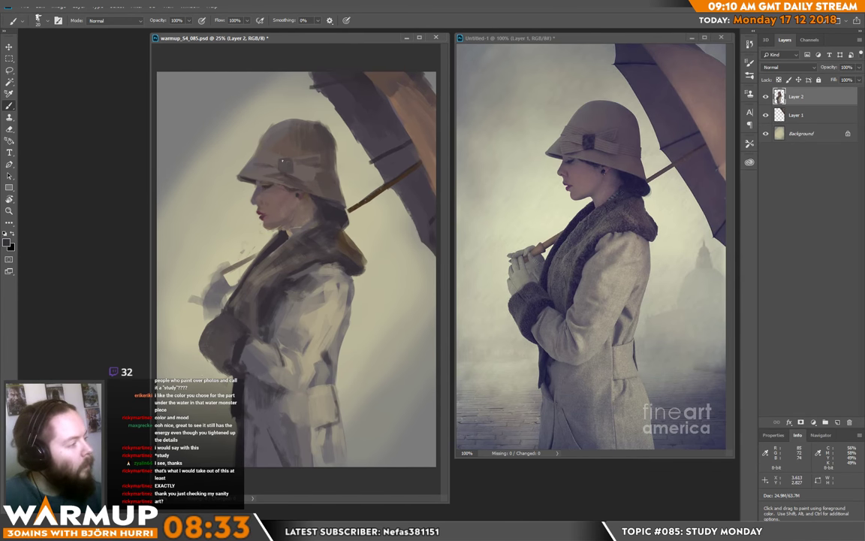
# Step: Enlarge the textured Brush to 69 px and paint the fur collar and lapel with sampled dark browns
pyautogui.keyDown('alt'); pyautogui.click(274, 136); pyautogui.keyUp('alt')
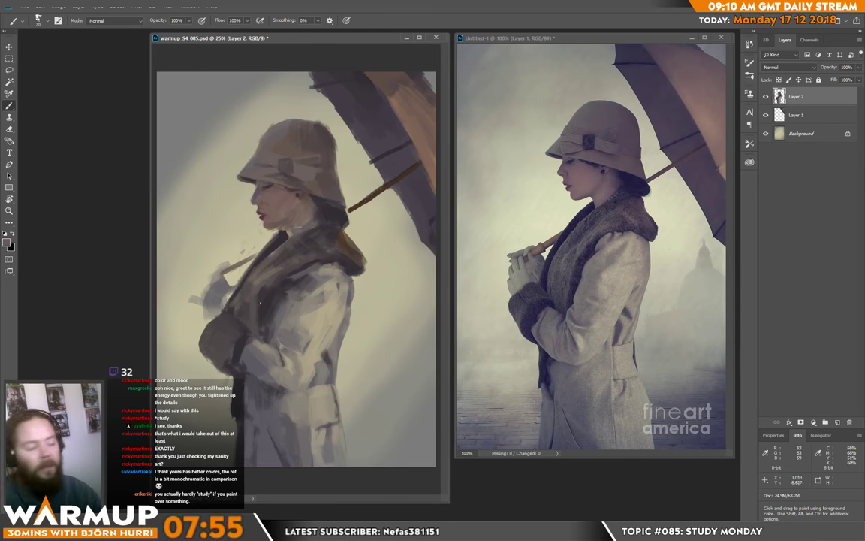
pyautogui.rightClick(321, 121)
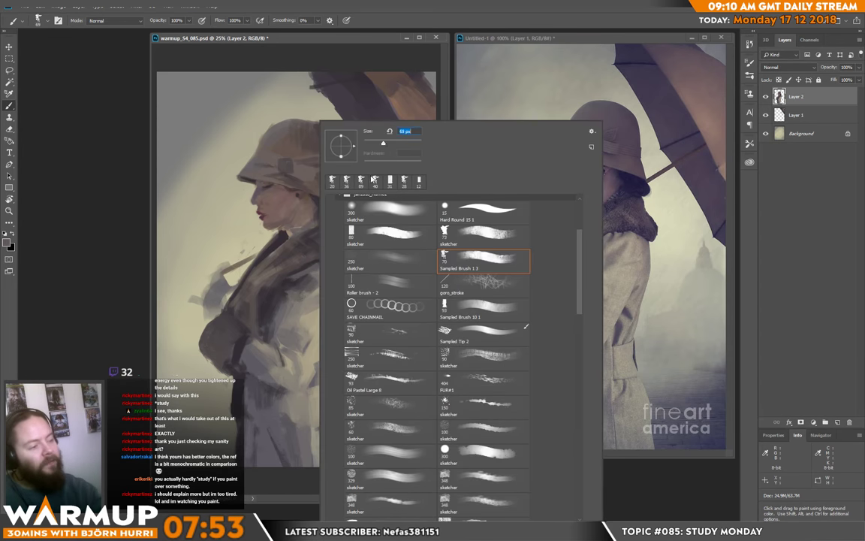
pyautogui.keyDown('alt'); pyautogui.click(240, 265); pyautogui.keyUp('alt')
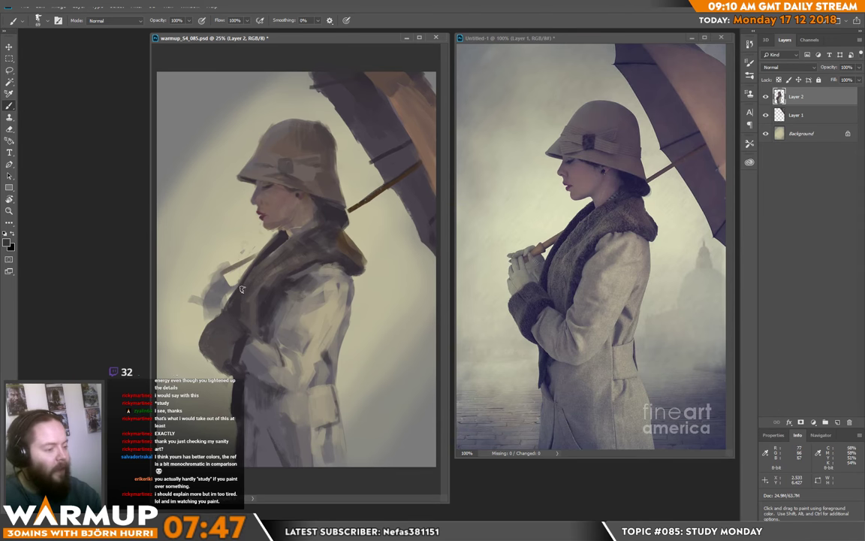
pyautogui.keyDown('alt'); pyautogui.click(271, 250); pyautogui.keyUp('alt')
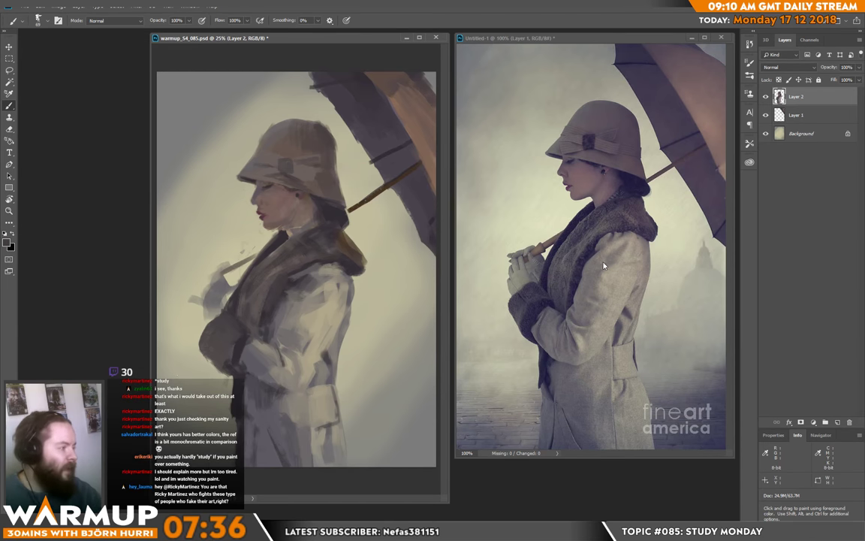
pyautogui.press('alt')
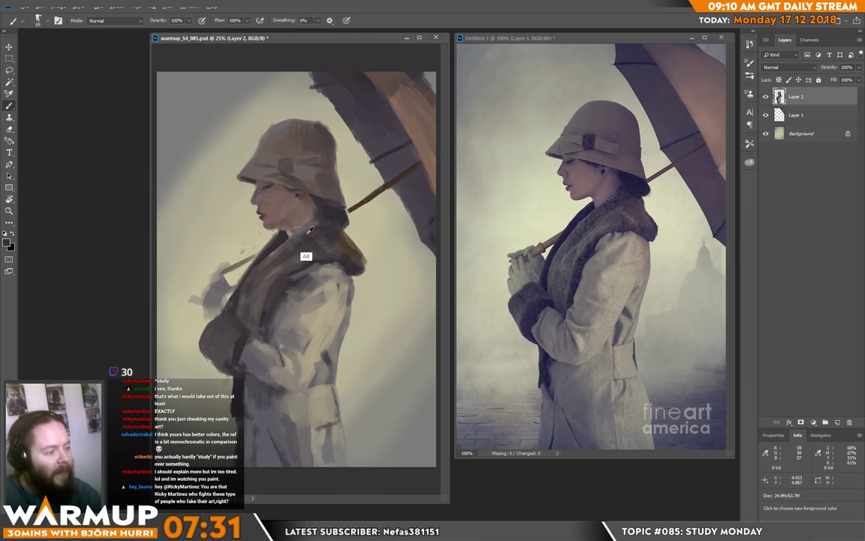
# Step: Reduce the textured Brush to 18 px and refine the hair at the nape below the hat with sampled dark tones
pyautogui.rightClick(367, 195)
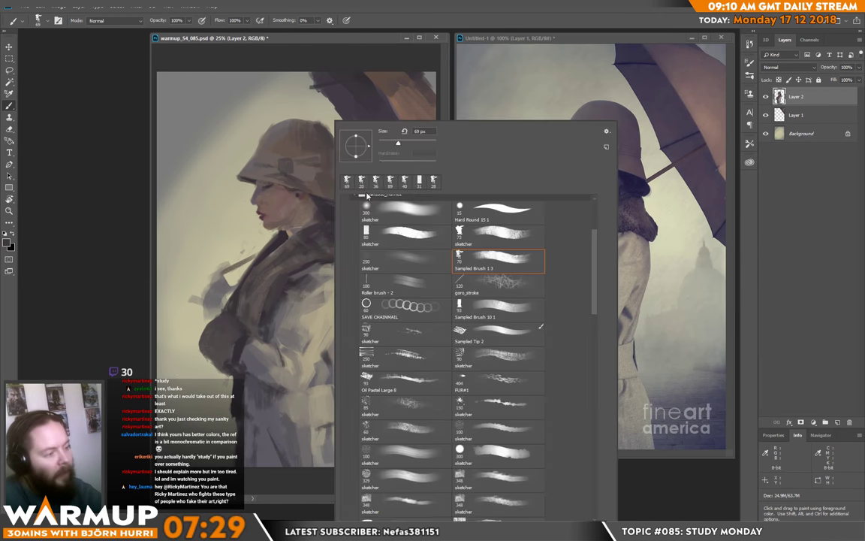
pyautogui.click(382, 142)
pyautogui.click(307, 223)
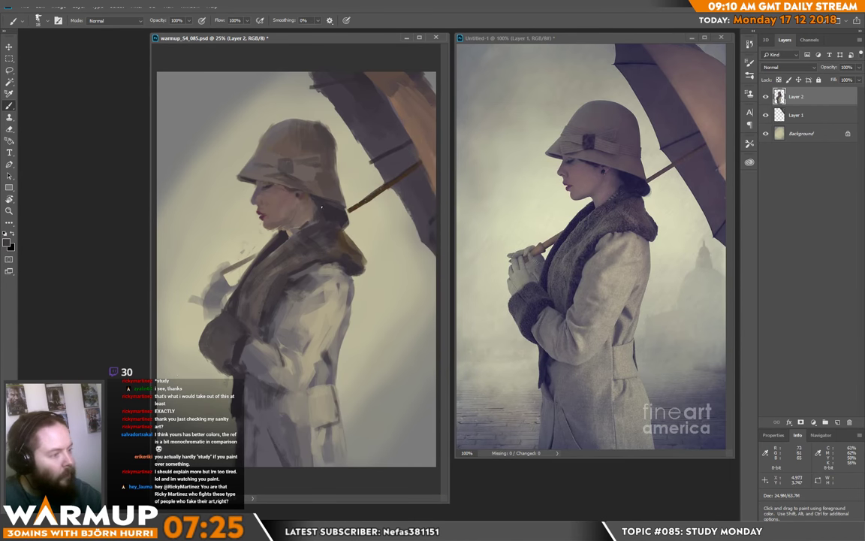
pyautogui.keyDown('alt'); pyautogui.click(325, 193); pyautogui.keyUp('alt')
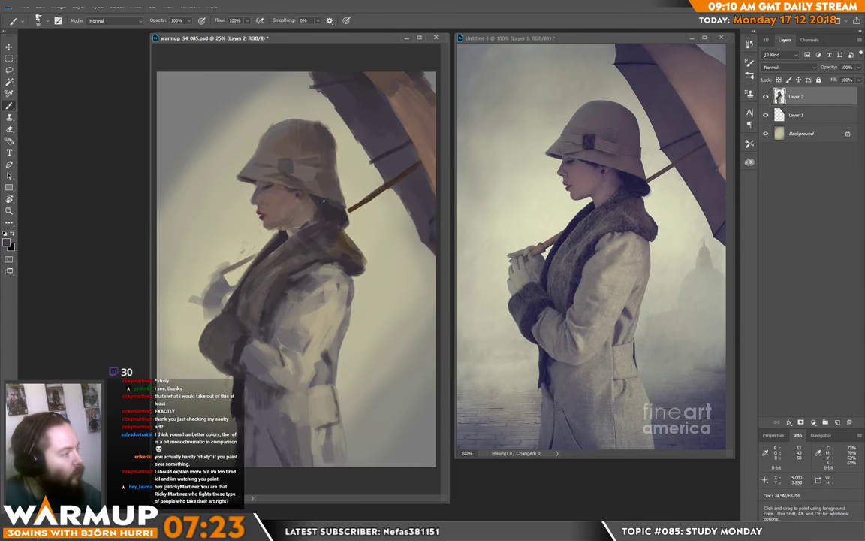
pyautogui.keyDown('alt'); pyautogui.click(342, 214); pyautogui.keyUp('alt')
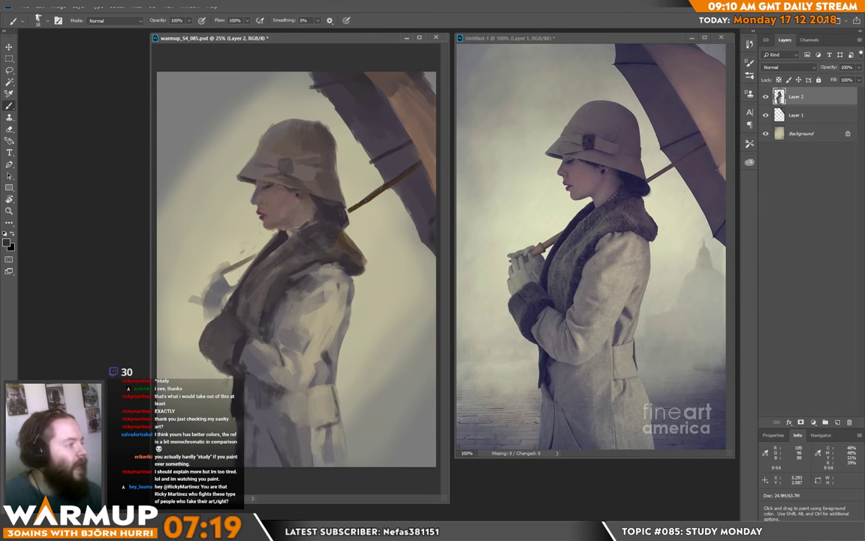
# Step: Darken the hat's square ornament with the textured Brush at 55 px and refine the bow and band at 23 px
pyautogui.rightClick(346, 131)
pyautogui.click(283, 164)
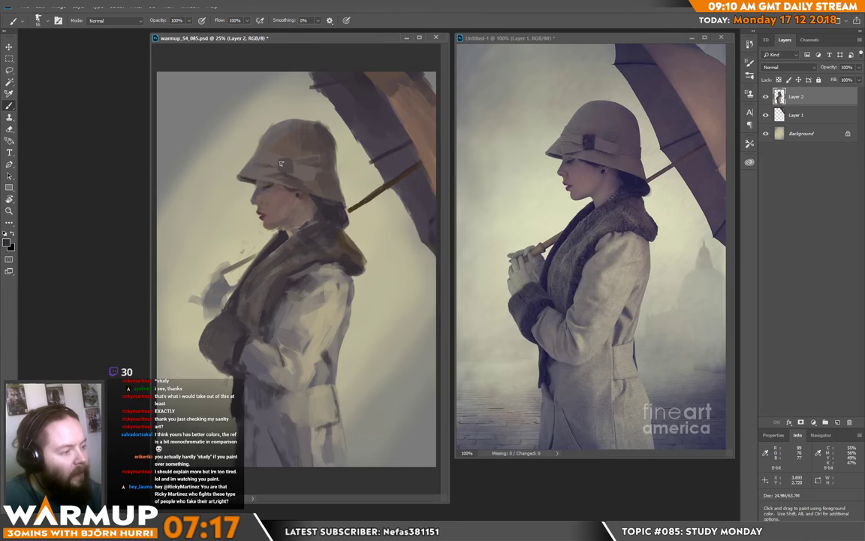
pyautogui.moveTo(288, 162); pyautogui.dragTo(282, 170)
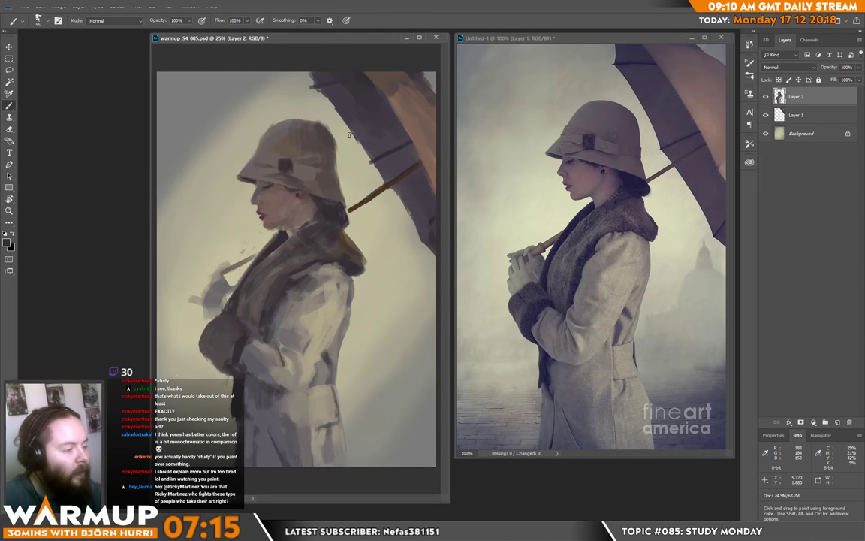
pyautogui.rightClick(285, 148)
pyautogui.keyDown('alt'); pyautogui.click(255, 178); pyautogui.keyUp('alt')
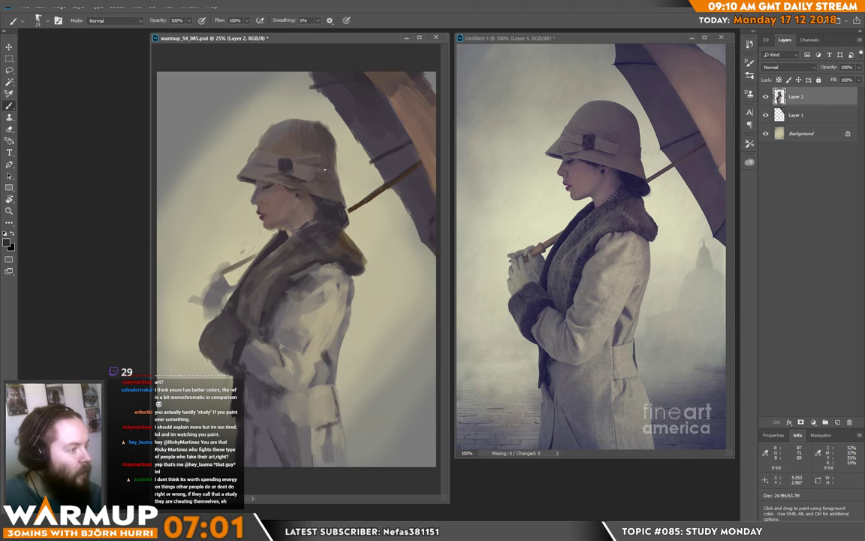
# Step: Enlarge the textured Brush to 81 px, reshape the hat's crown with sampled colours, and clean up its edge with the Eraser
pyautogui.rightClick(352, 119)
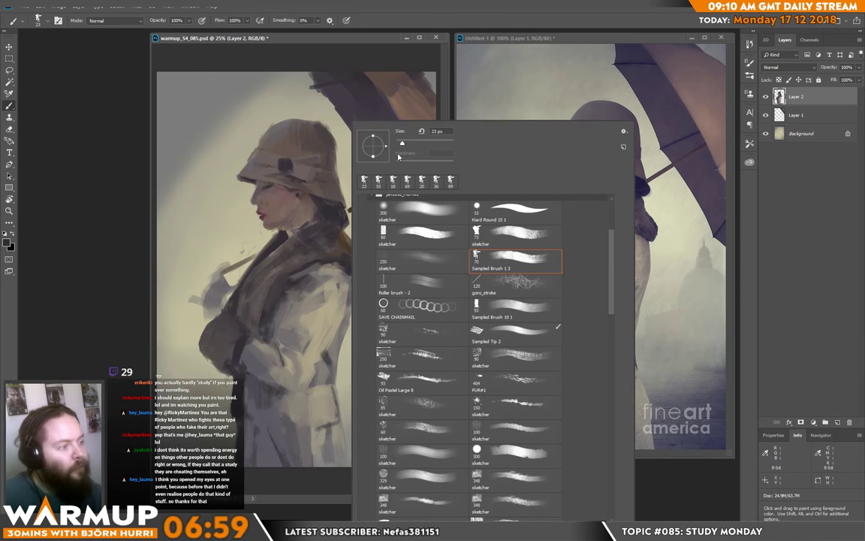
pyautogui.click(418, 142)
pyautogui.click(381, 108)
pyautogui.keyDown('alt'); pyautogui.click(396, 151); pyautogui.keyUp('alt')
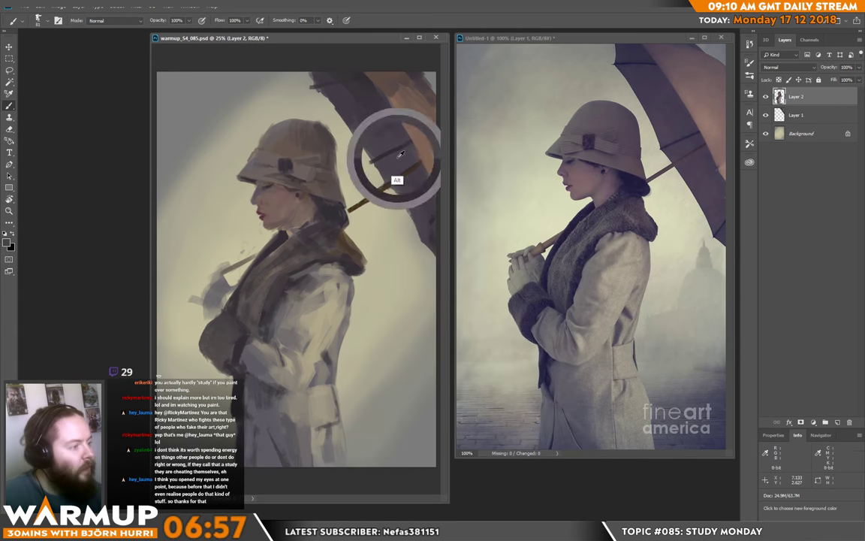
pyautogui.keyDown('alt'); pyautogui.click(325, 147); pyautogui.keyUp('alt')
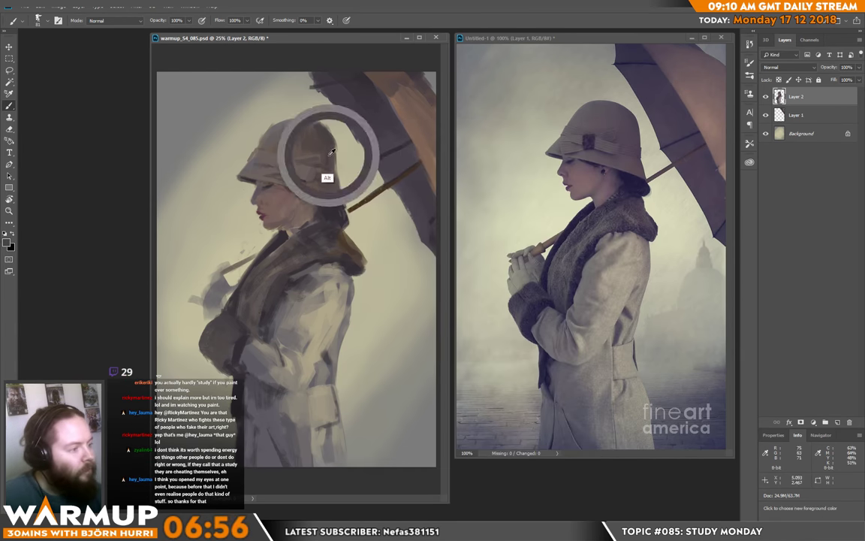
pyautogui.keyDown('alt'); pyautogui.click(281, 124); pyautogui.keyUp('alt')
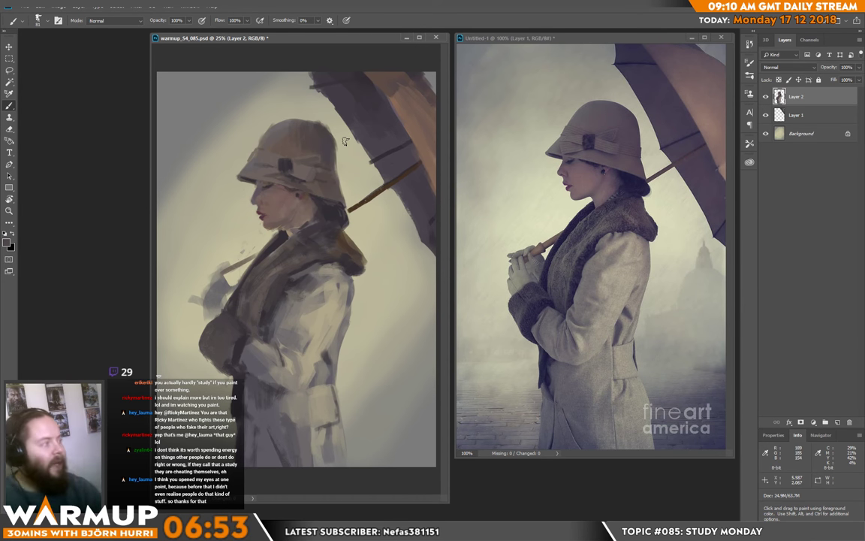
pyautogui.press('e')
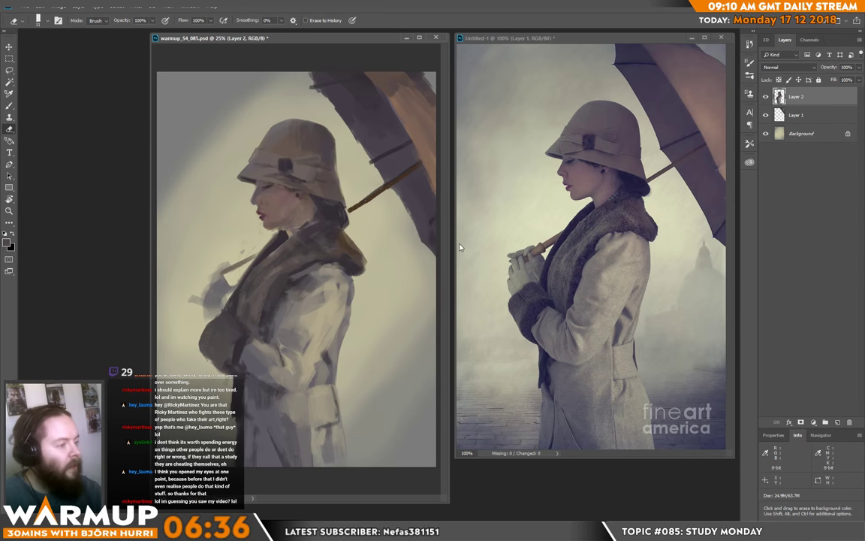
# Step: Blend the cheek with a sampled skin tone and refine the area around the ear with the Brush at 34 px
pyautogui.press('b')
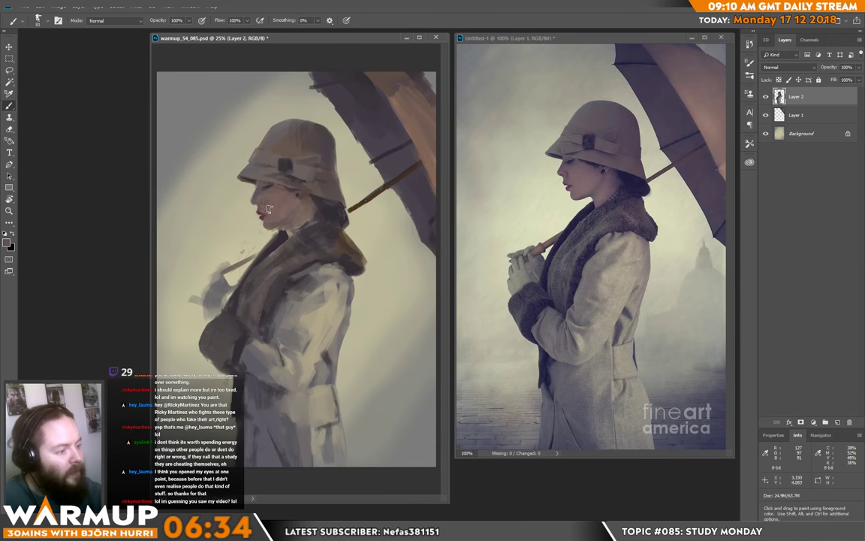
pyautogui.keyDown('alt'); pyautogui.click(273, 204); pyautogui.keyUp('alt')
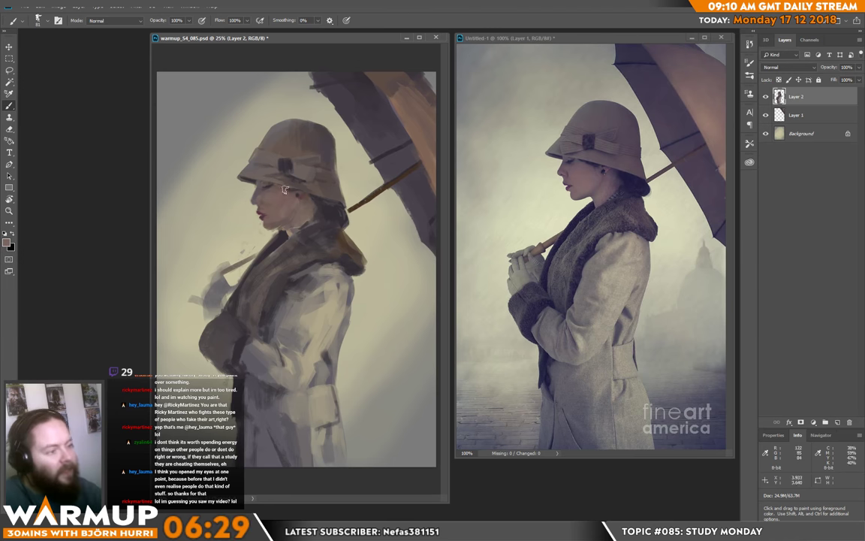
pyautogui.rightClick(338, 153)
pyautogui.keyDown('alt'); pyautogui.click(252, 132); pyautogui.keyUp('alt')
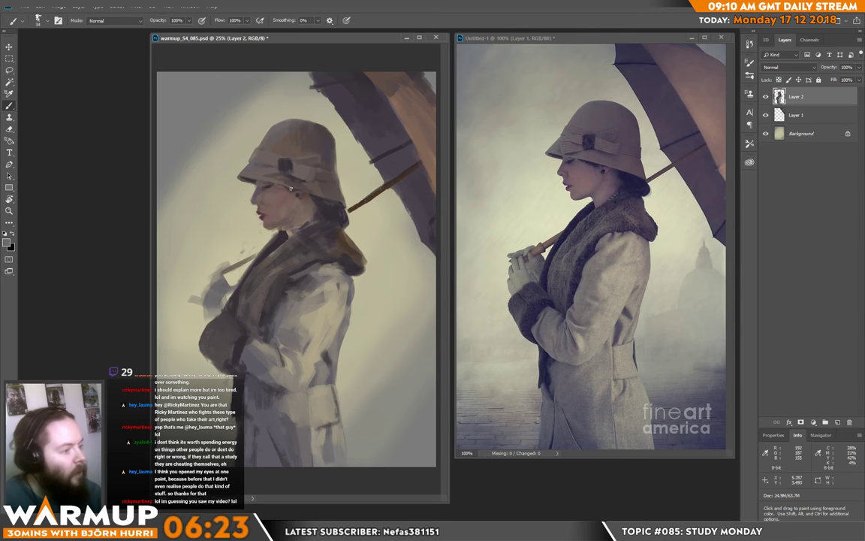
# Step: Clean up the neck and collar edge with the Eraser and repaint them with sampled skin and collar tones using the Brush
pyautogui.keyDown('alt'); pyautogui.click(229, 163); pyautogui.keyUp('alt')
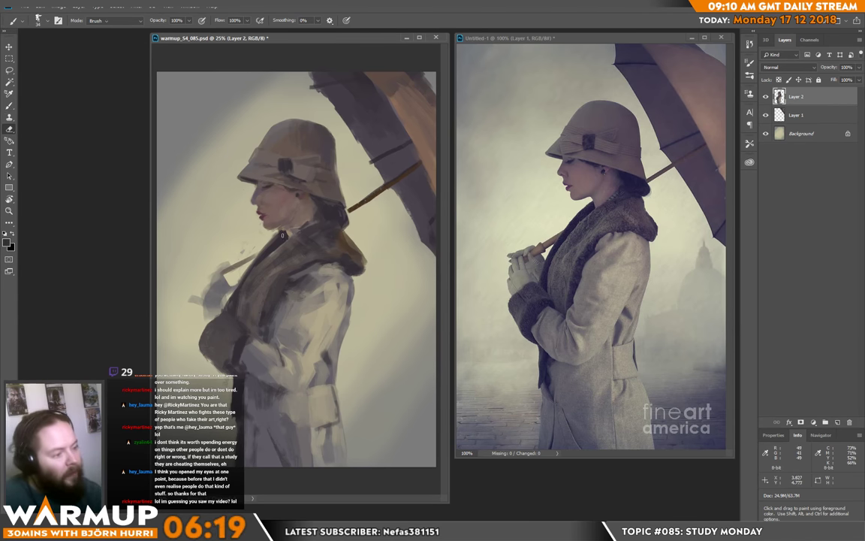
pyautogui.press('e')
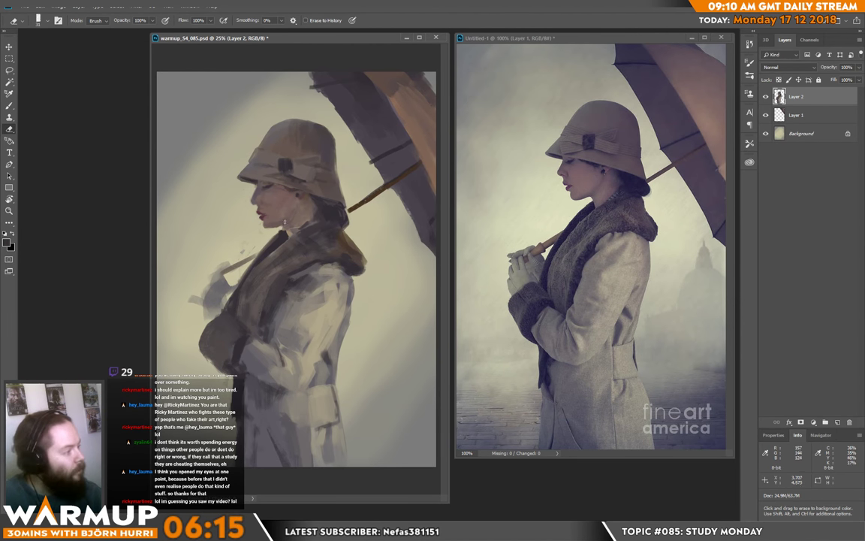
pyautogui.press('b')
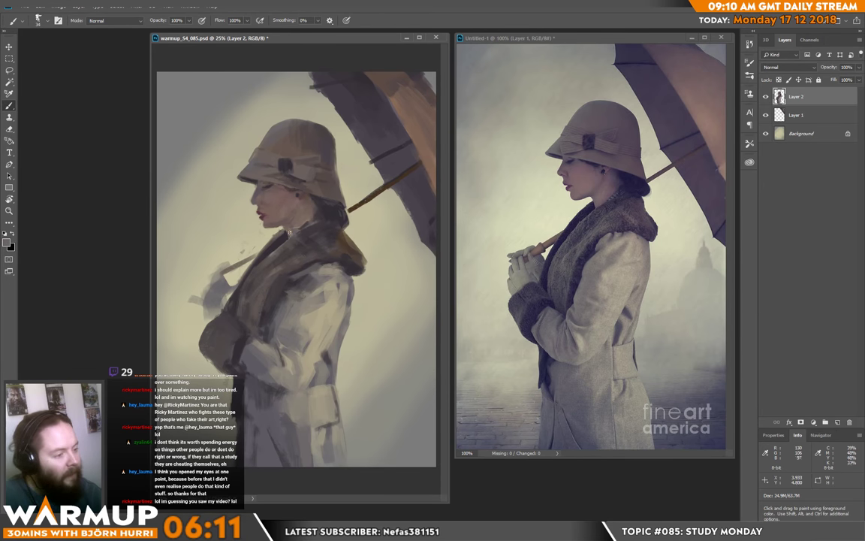
pyautogui.keyDown('alt'); pyautogui.click(285, 227); pyautogui.keyUp('alt')
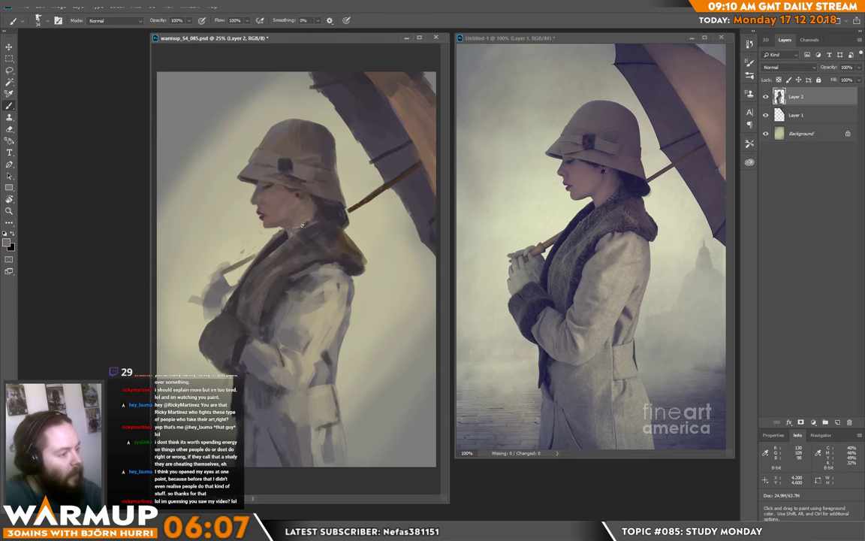
pyautogui.keyDown('alt'); pyautogui.click(259, 192); pyautogui.keyUp('alt')
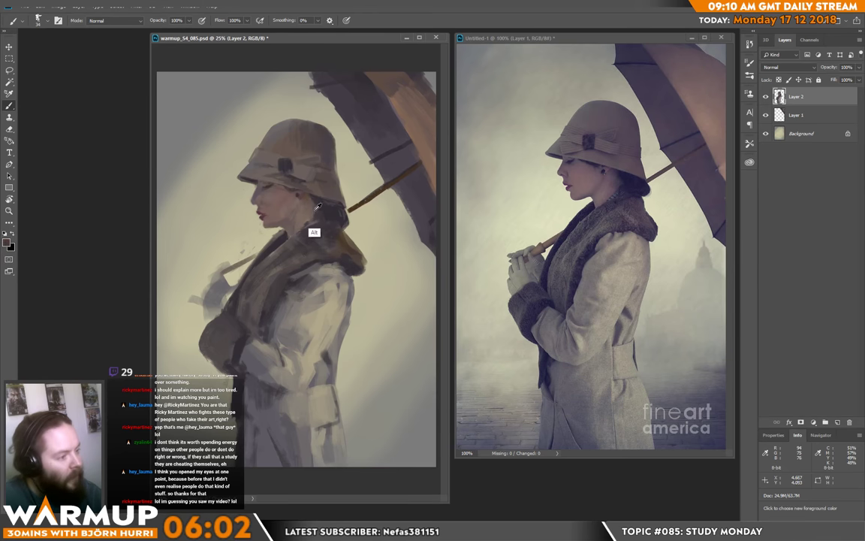
# Step: Paint the hair and the back of the hat brim with sampled dark browns and touch up the umbrella's underside
pyautogui.keyDown('alt'); pyautogui.click(315, 212); pyautogui.keyUp('alt')
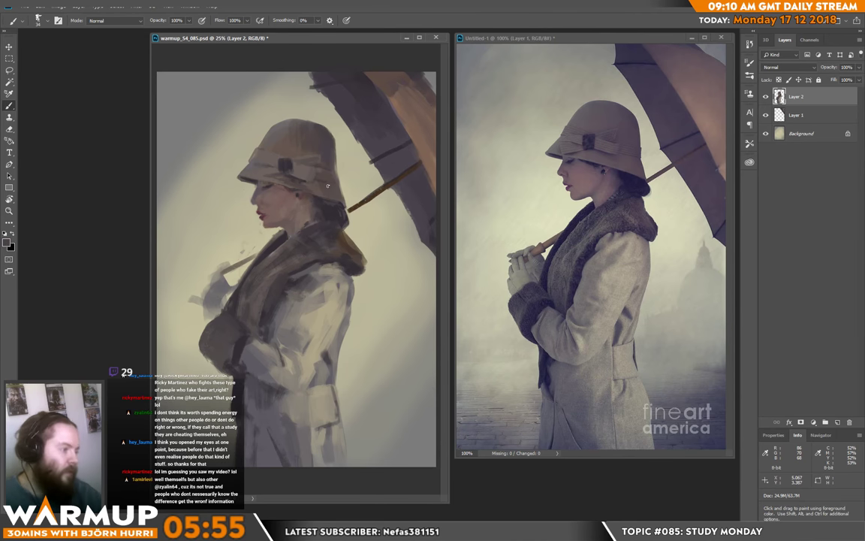
pyautogui.press('alt')
pyautogui.keyDown('alt'); pyautogui.click(299, 184); pyautogui.keyUp('alt')
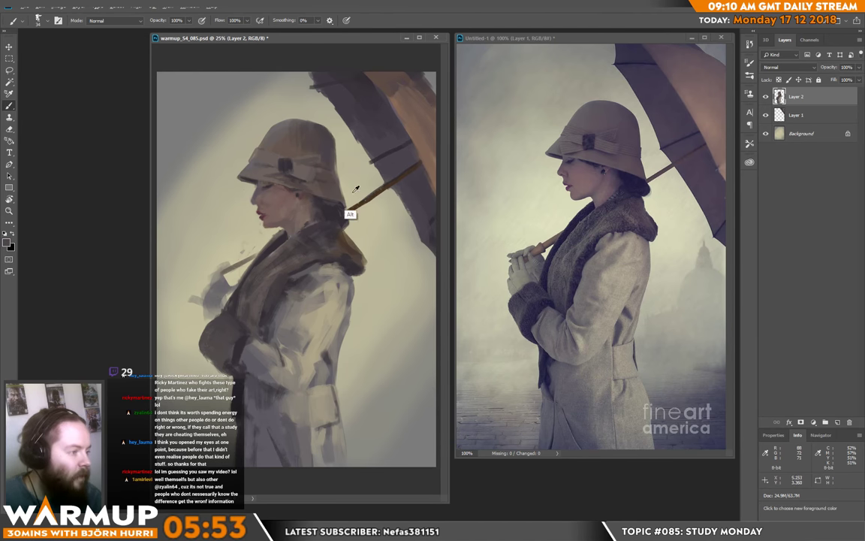
pyautogui.keyDown('alt'); pyautogui.click(391, 134); pyautogui.keyUp('alt')
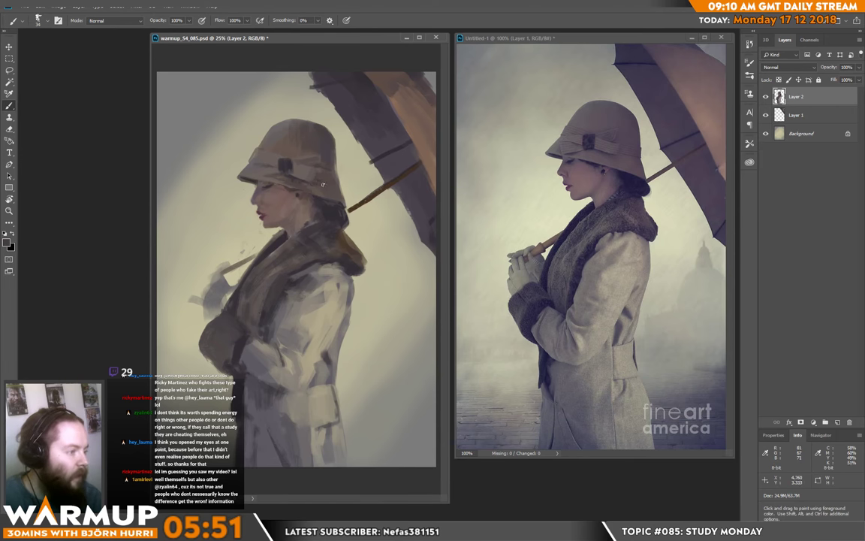
pyautogui.moveTo(359, 134); pyautogui.dragTo(375, 74)
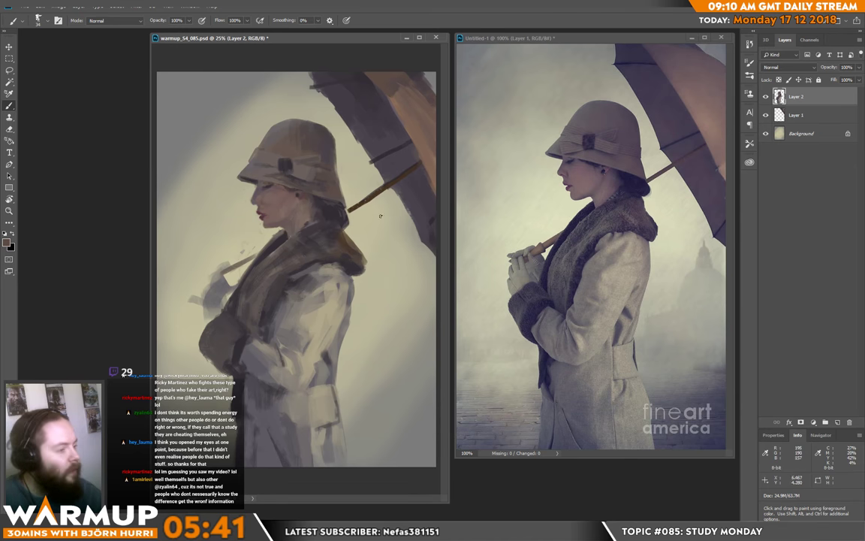
# Step: Trim the nose profile with the Eraser and detail the eye and lips with the Brush at 17 px in sampled colours
pyautogui.press('e')
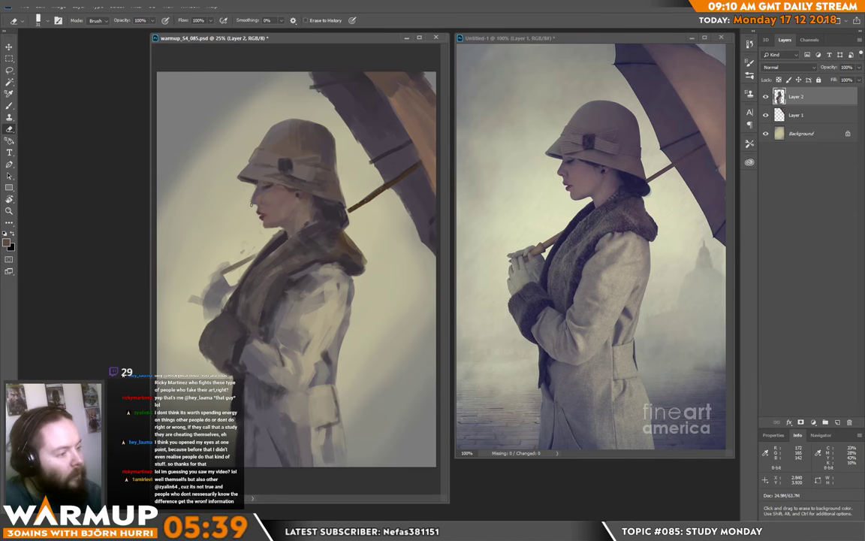
pyautogui.press('b')
pyautogui.rightClick(296, 184)
pyautogui.click(356, 144)
pyautogui.click(271, 184)
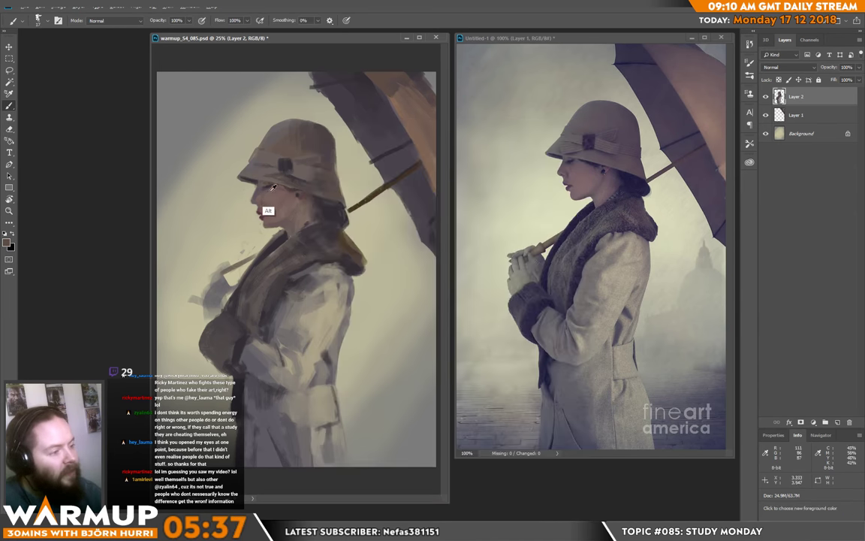
pyautogui.keyDown('alt'); pyautogui.click(269, 185); pyautogui.keyUp('alt')
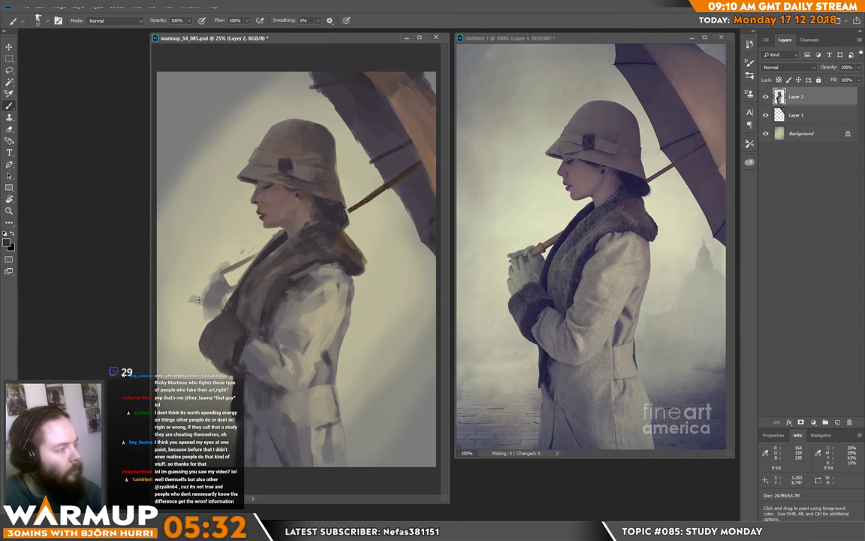
pyautogui.keyDown('alt'); pyautogui.click(259, 212); pyautogui.keyUp('alt')
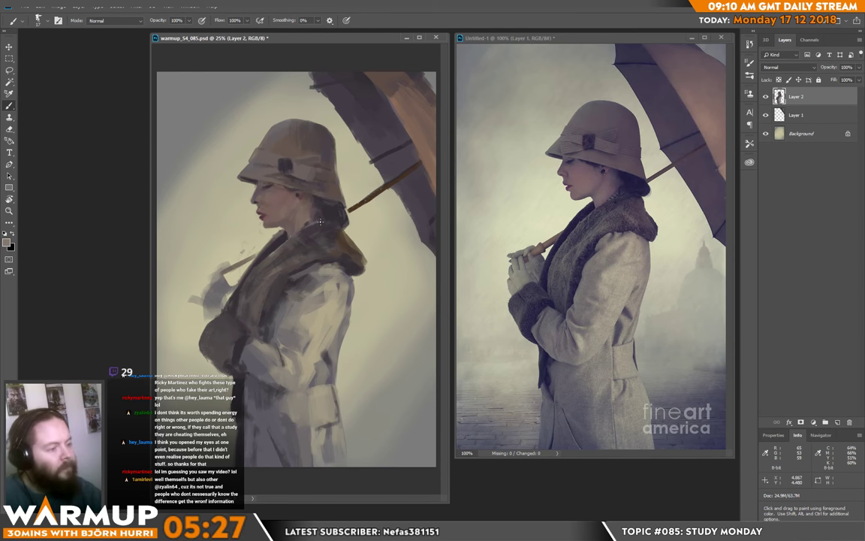
# Step: Enlarge the textured Brush to 28 px and paint the chin and jaw edge with a sampled skin tone
pyautogui.rightClick(264, 218)
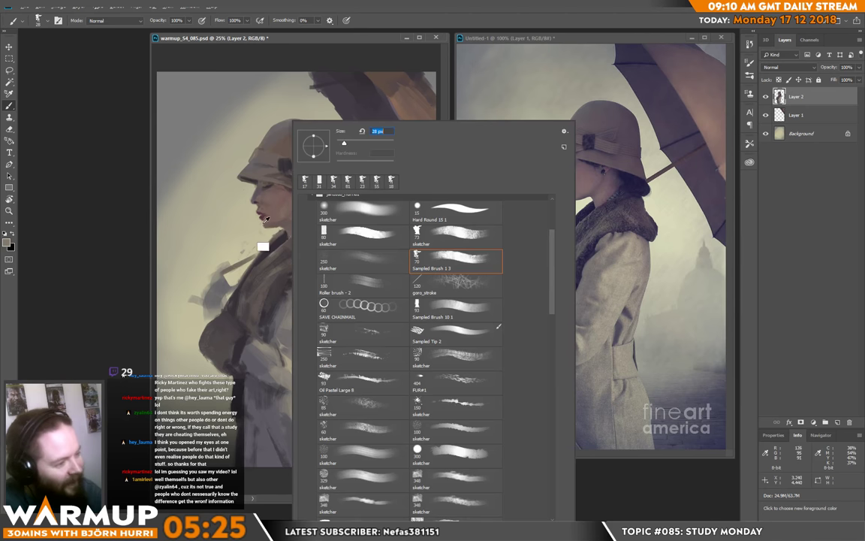
pyautogui.keyDown('alt'); pyautogui.click(265, 219); pyautogui.keyUp('alt')
pyautogui.moveTo(266, 228); pyautogui.dragTo(271, 228)
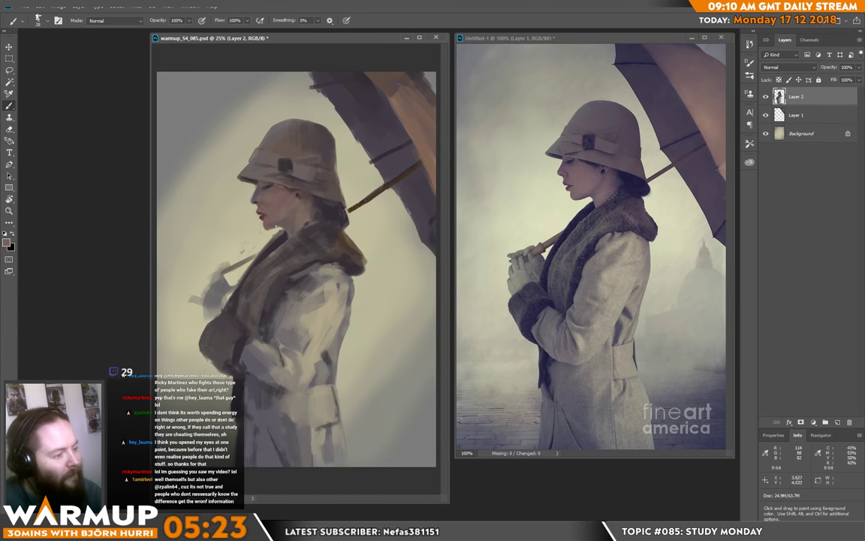
# Step: Trim the chin edge with the Eraser and touch up the mouth and cheek with a sampled skin tone using the Brush
pyautogui.press('e')
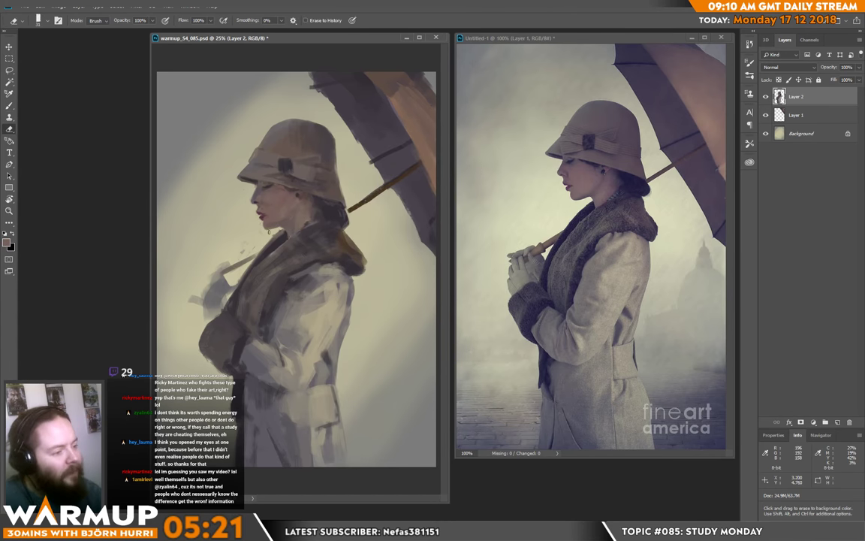
pyautogui.press('b')
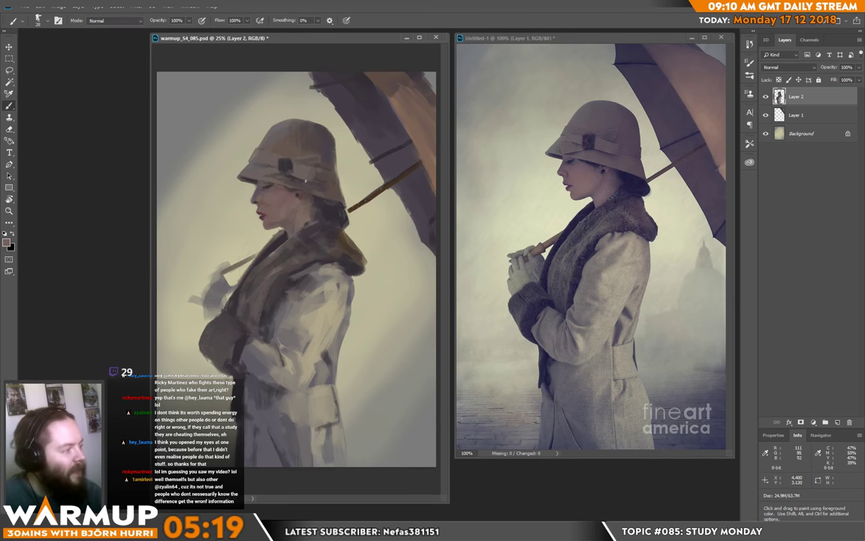
pyautogui.keyDown('alt'); pyautogui.click(264, 214); pyautogui.keyUp('alt')
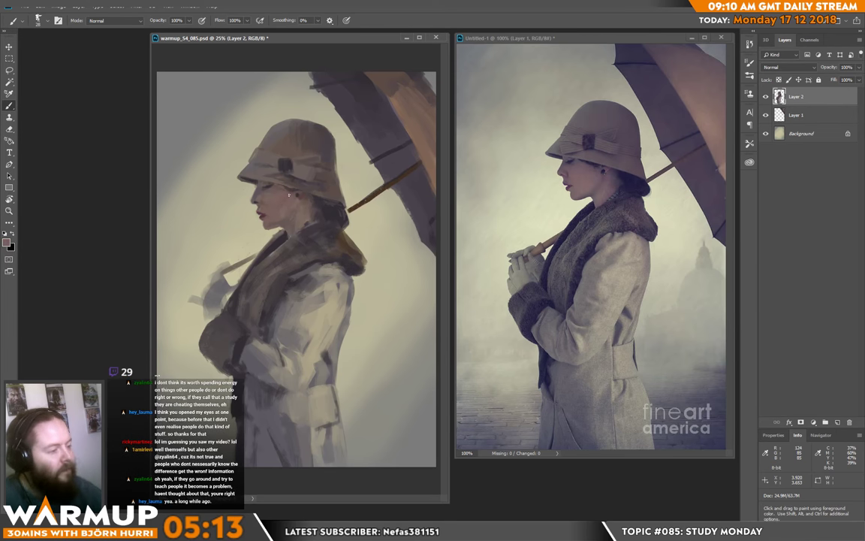
pyautogui.press('alt')
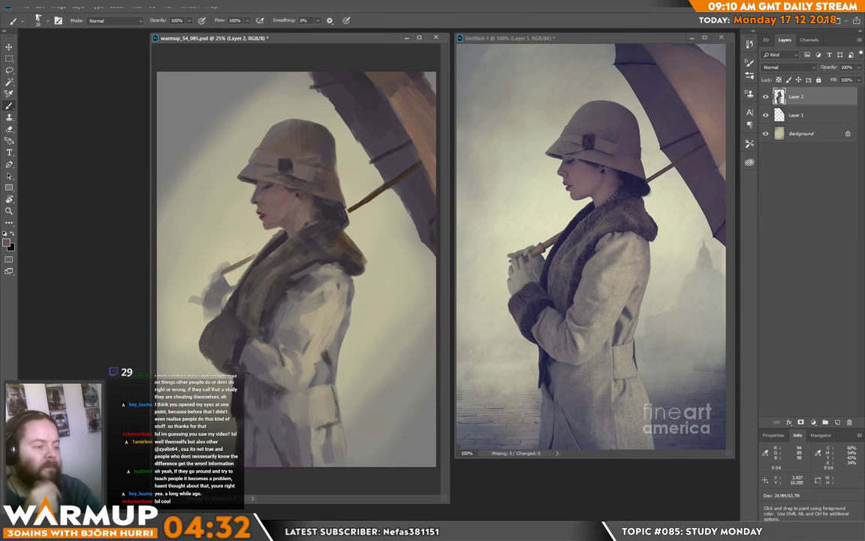
# Step: Enlarge the textured Brush to 69 px and block in the gloved hand with sampled coat and collar tones
pyautogui.rightClick(265, 124)
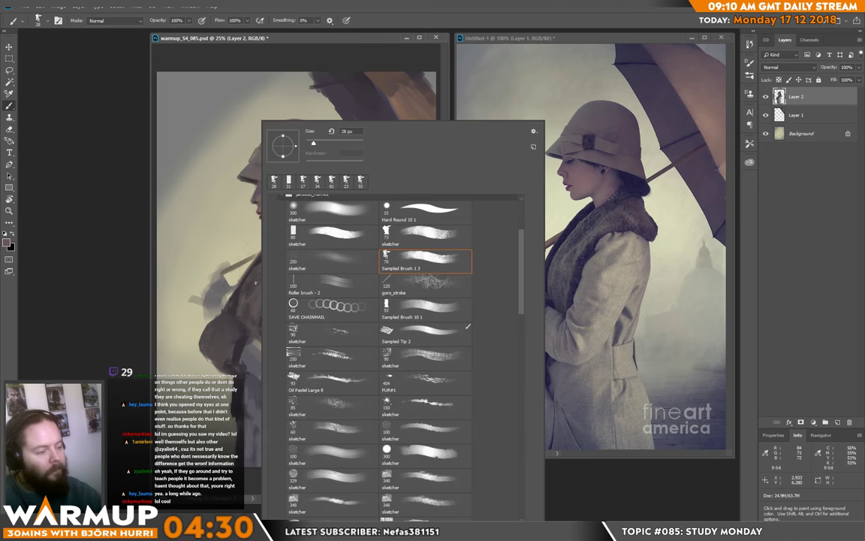
pyautogui.click(324, 142)
pyautogui.keyDown('alt'); pyautogui.click(223, 306); pyautogui.keyUp('alt')
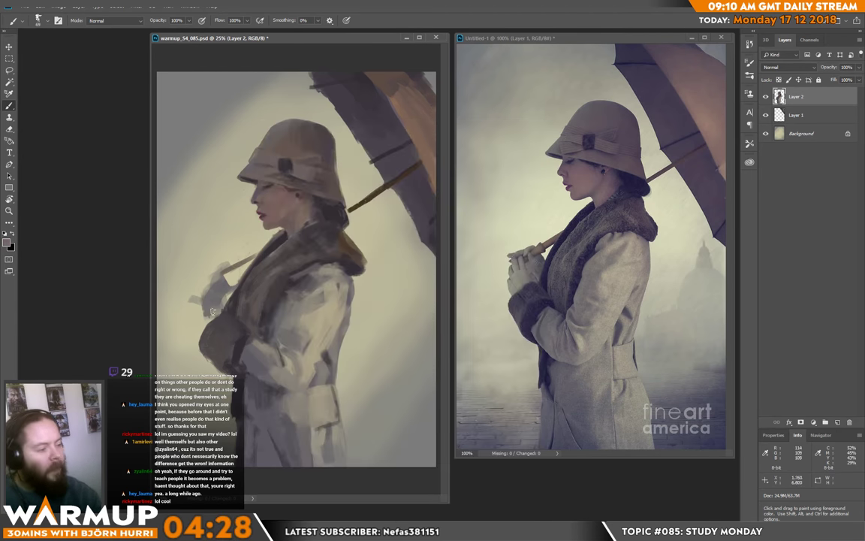
pyautogui.keyDown('alt'); pyautogui.click(275, 281); pyautogui.keyUp('alt')
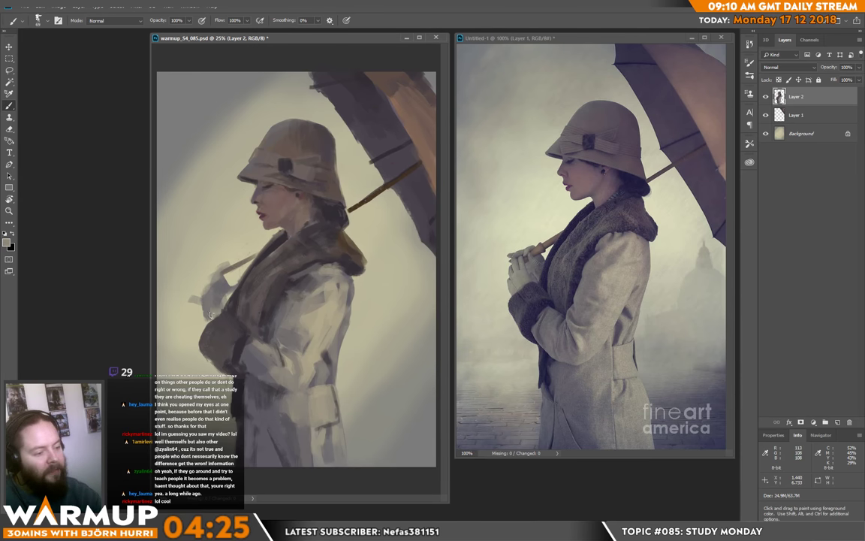
pyautogui.moveTo(212, 290)
pyautogui.mouseDown()
pyautogui.moveTo(216, 270)
pyautogui.moveTo(227, 281)
pyautogui.mouseUp()
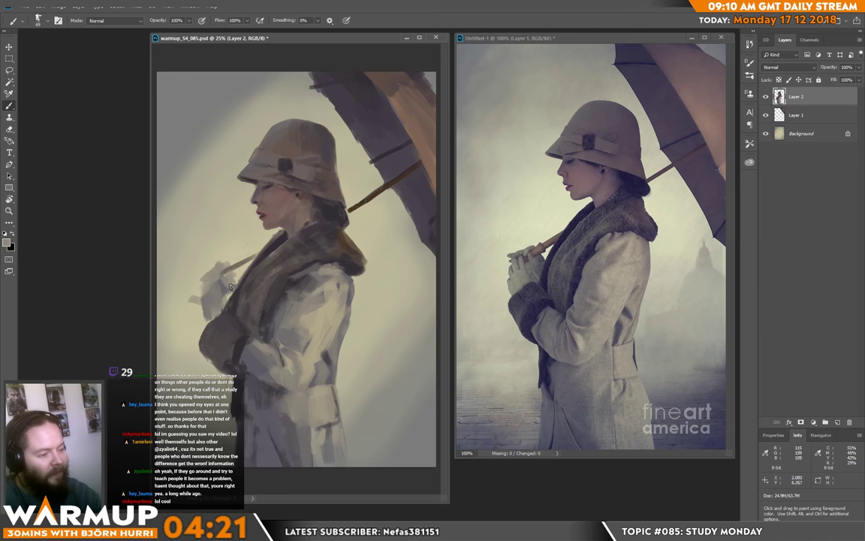
pyautogui.keyDown('alt'); pyautogui.click(257, 277); pyautogui.keyUp('alt')
pyautogui.moveTo(231, 279)
pyautogui.mouseDown()
pyautogui.moveTo(207, 279)
pyautogui.moveTo(215, 273)
pyautogui.mouseUp()
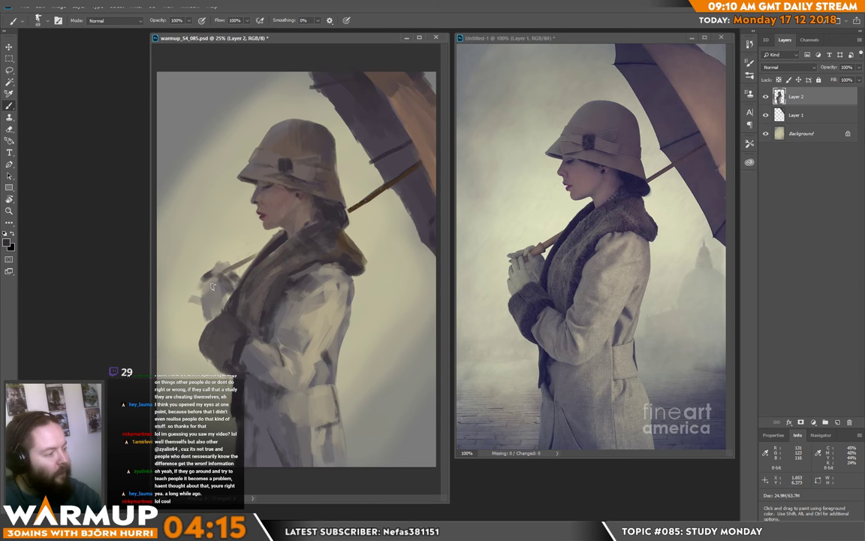
# Step: Reduce the Brush to 28 px, define the glove's fingers and shadows, and trim the hand's outline with the Eraser
pyautogui.rightClick(202, 255)
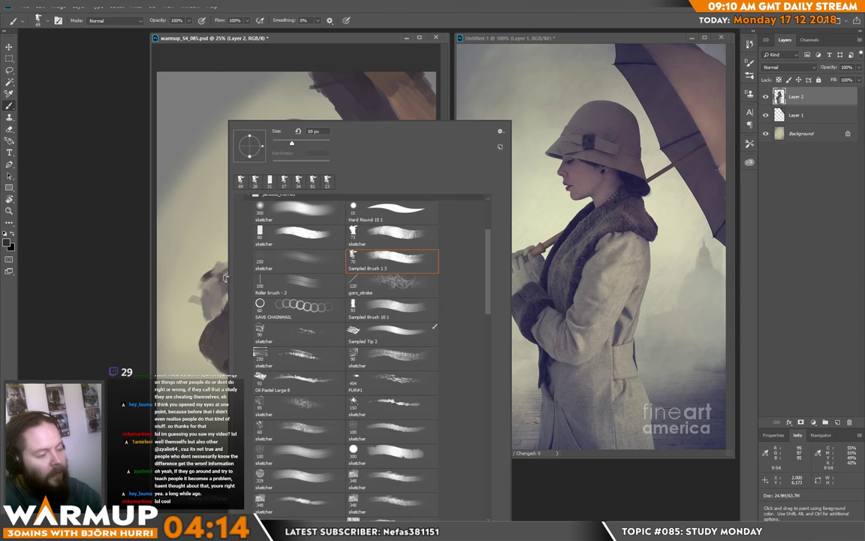
pyautogui.click(280, 141)
pyautogui.click(205, 298)
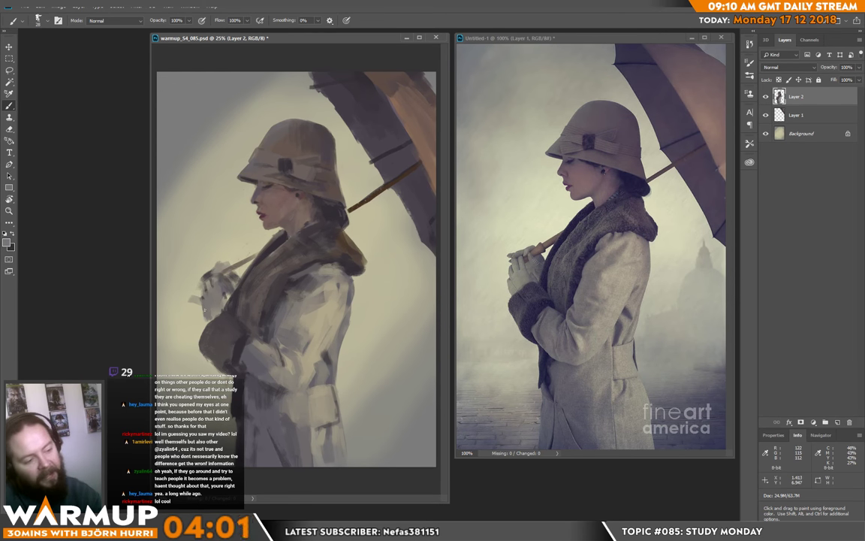
pyautogui.press('e')
pyautogui.press('b')
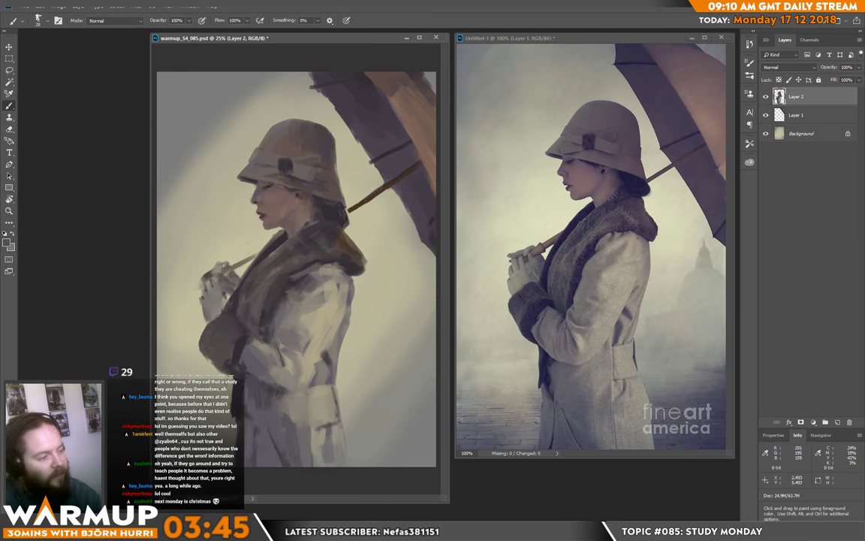
pyautogui.press('e')
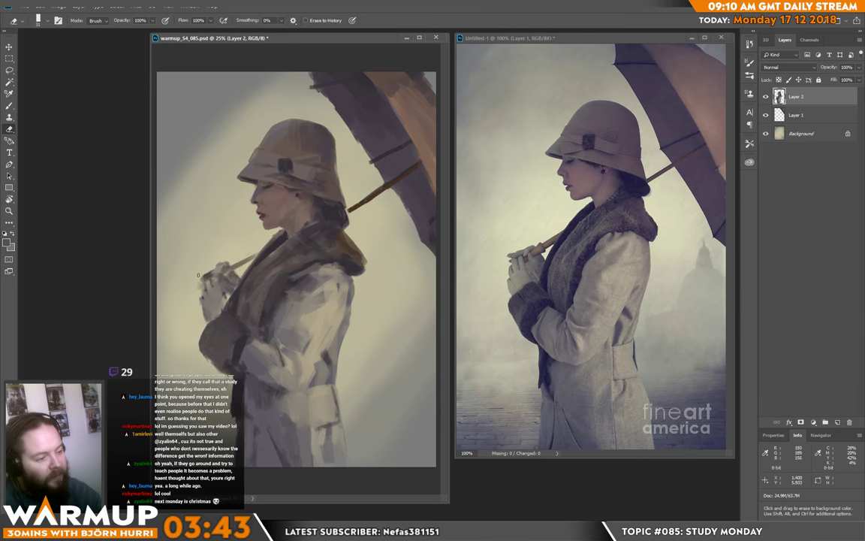
pyautogui.press('b')
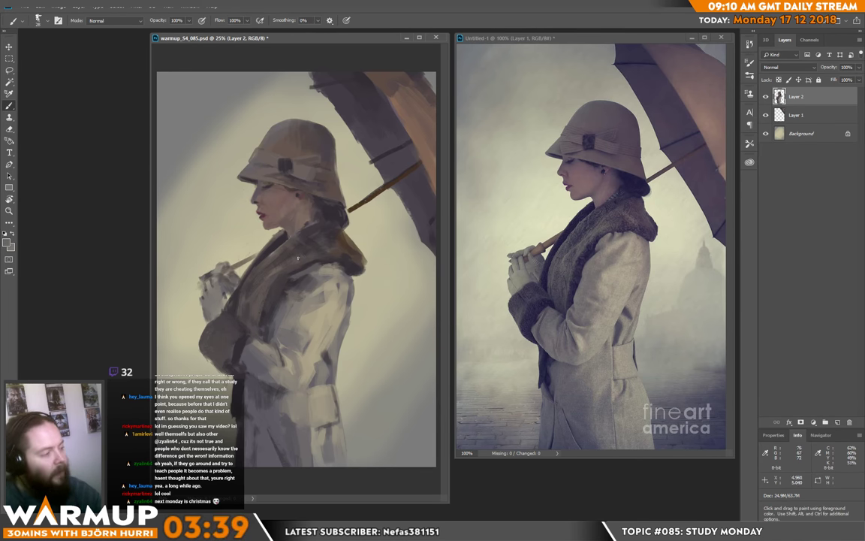
# Step: Set the Brush to 36 px and repaint the umbrella handle between the glove and collar with a sampled brown
pyautogui.rightClick(271, 272)
pyautogui.click(330, 145)
pyautogui.press('Return')
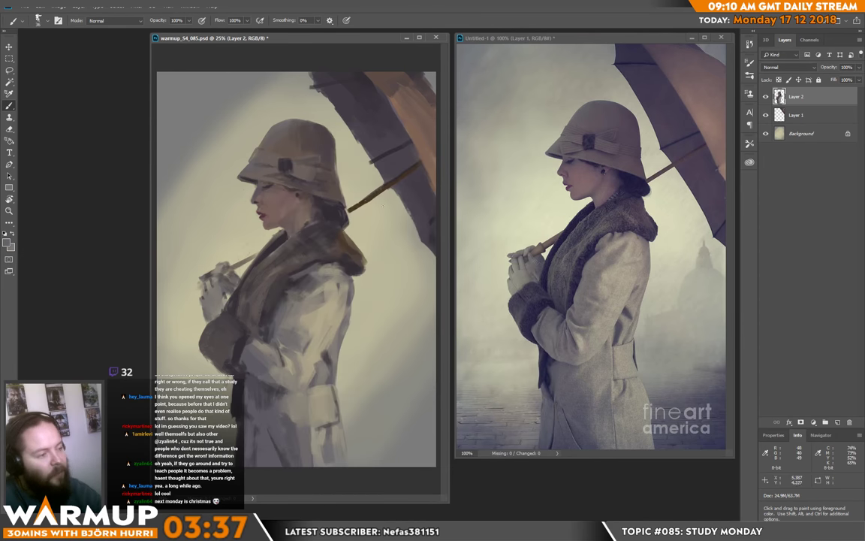
pyautogui.keyDown('alt'); pyautogui.click(369, 199); pyautogui.keyUp('alt')
pyautogui.keyDown('alt'); pyautogui.click(311, 213); pyautogui.keyUp('alt')
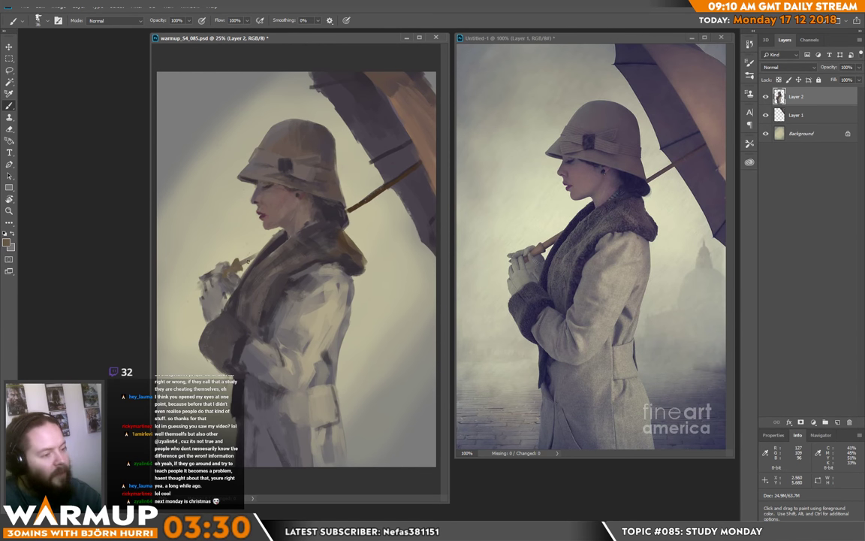
pyautogui.moveTo(241, 265); pyautogui.dragTo(262, 250)
pyautogui.press('space')
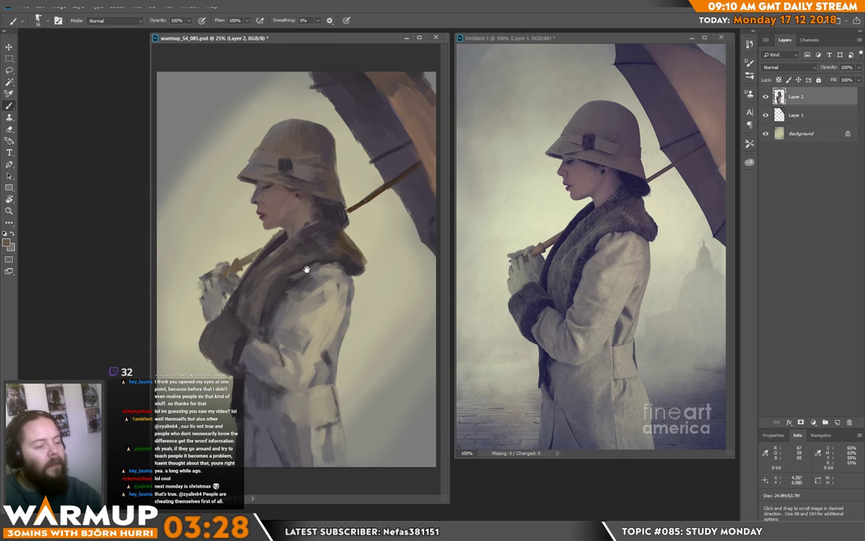
pyautogui.keyDown('alt'); pyautogui.click(272, 250); pyautogui.keyUp('alt')
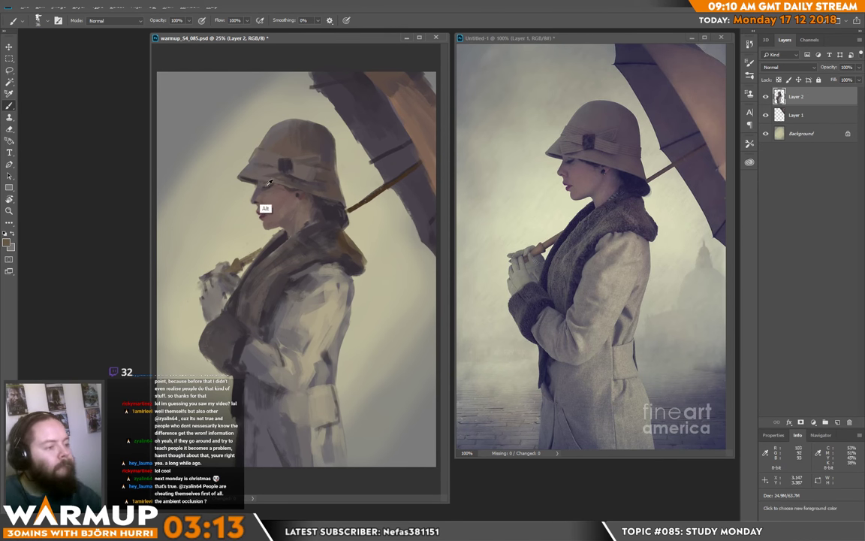
pyautogui.keyDown('alt'); pyautogui.click(241, 169); pyautogui.keyUp('alt')
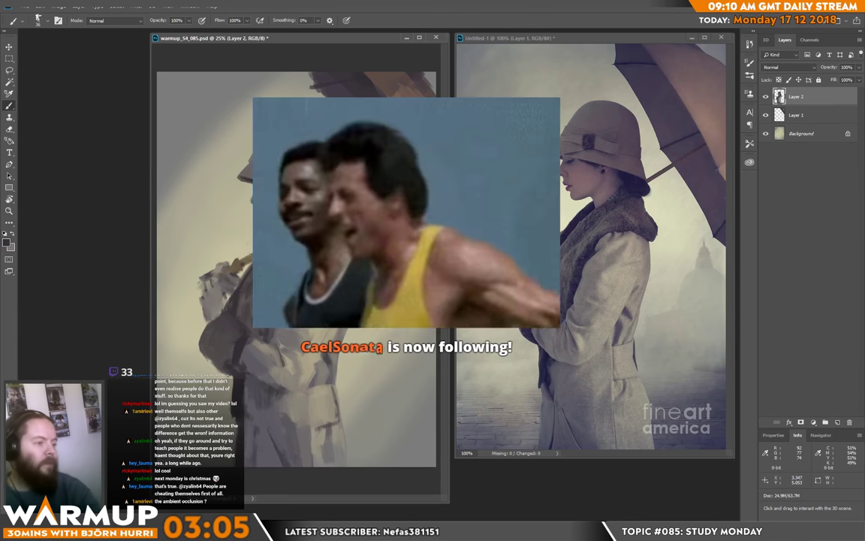
# Step: Liquify the figure layer with a brush size of 722, nudging the face profile and hat into shape
pyautogui.click(134, 7)
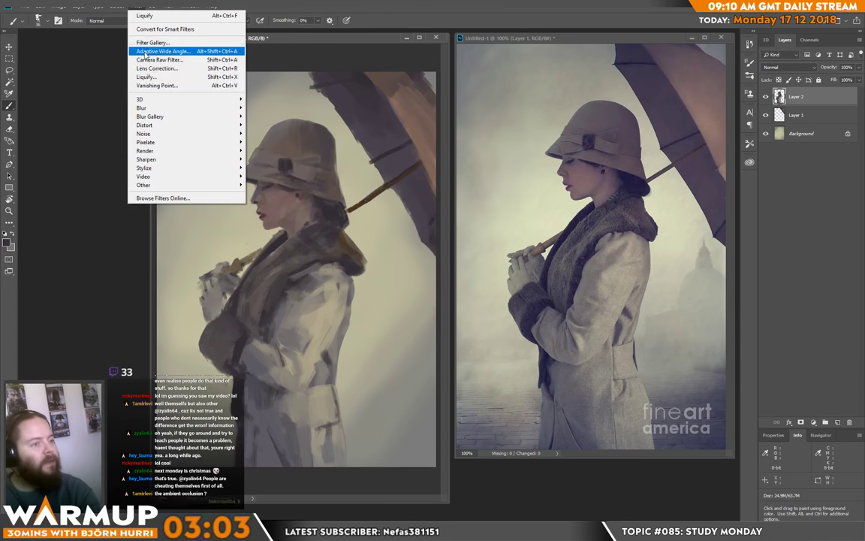
pyautogui.click(153, 77)
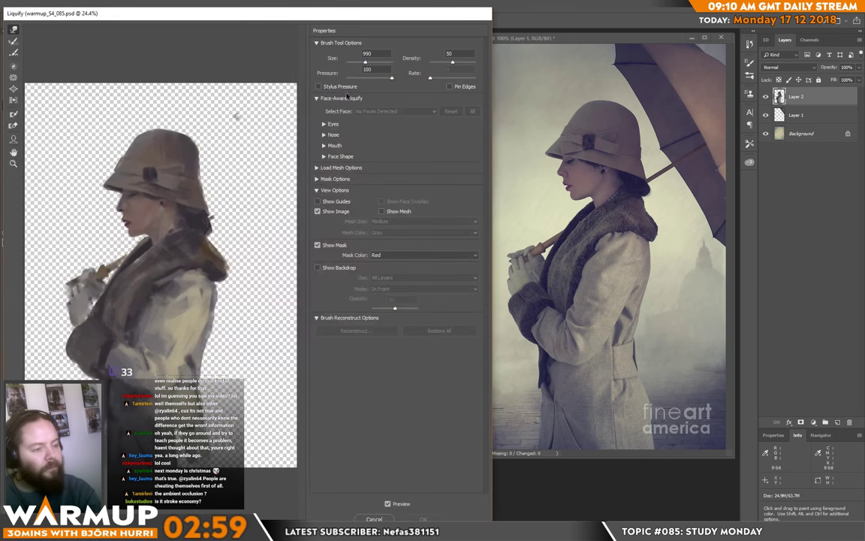
pyautogui.moveTo(365, 62); pyautogui.dragTo(364, 62)
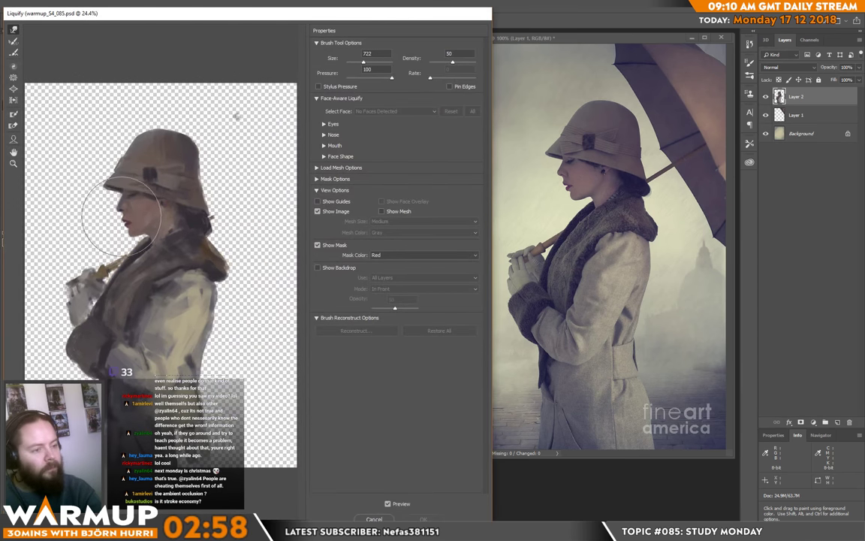
pyautogui.moveTo(121, 219); pyautogui.dragTo(119, 215)
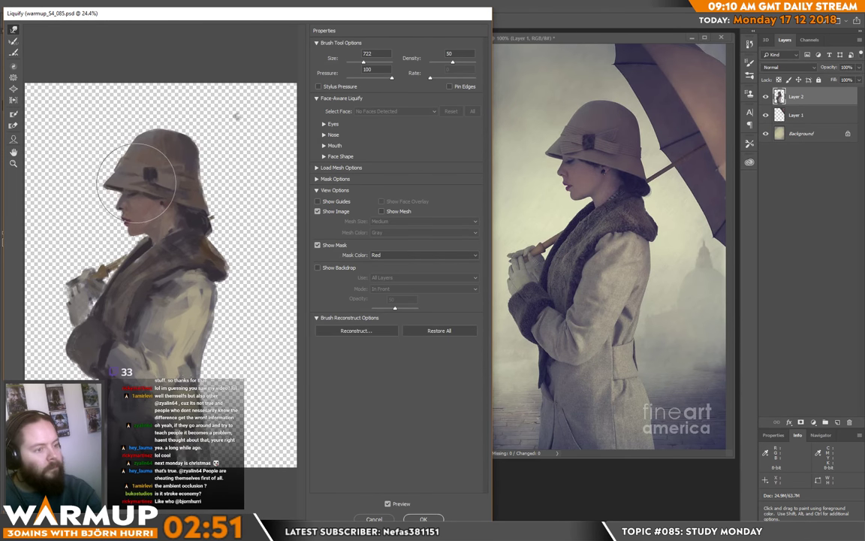
pyautogui.press('Return')
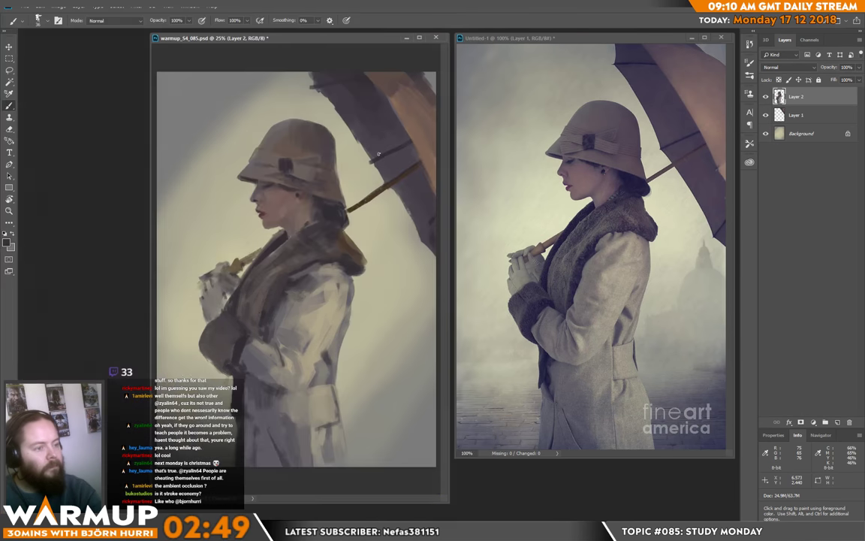
# Step: Touch up the eye area and the hat's brim and ribbon with sampled tones using the Brush, and save the document
pyautogui.keyDown('alt'); pyautogui.click(272, 187); pyautogui.keyUp('alt')
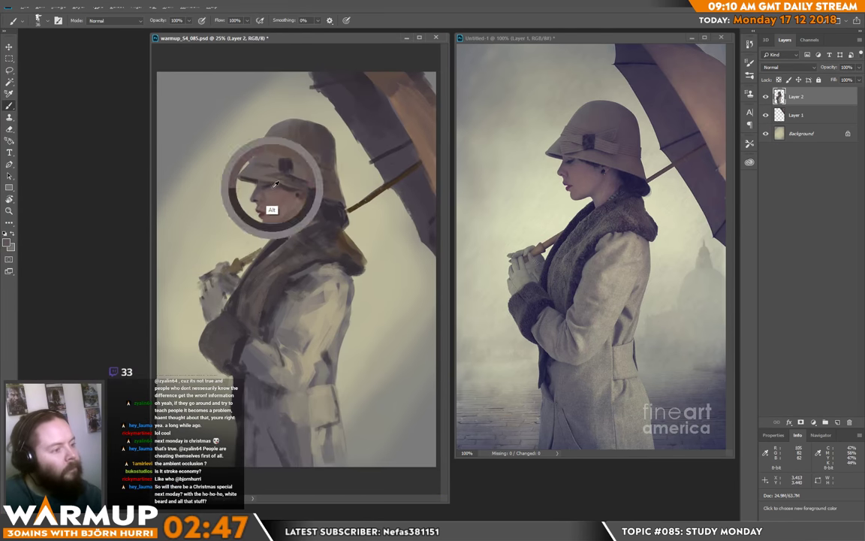
pyautogui.keyDown('alt'); pyautogui.click(268, 187); pyautogui.keyUp('alt')
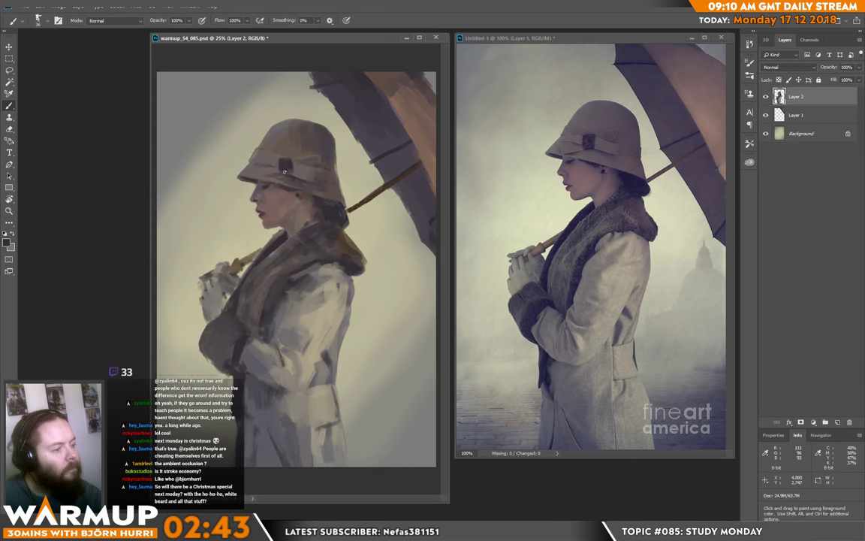
pyautogui.keyDown('alt'); pyautogui.click(237, 164); pyautogui.keyUp('alt')
pyautogui.keyDown('alt'); pyautogui.click(276, 126); pyautogui.keyUp('alt')
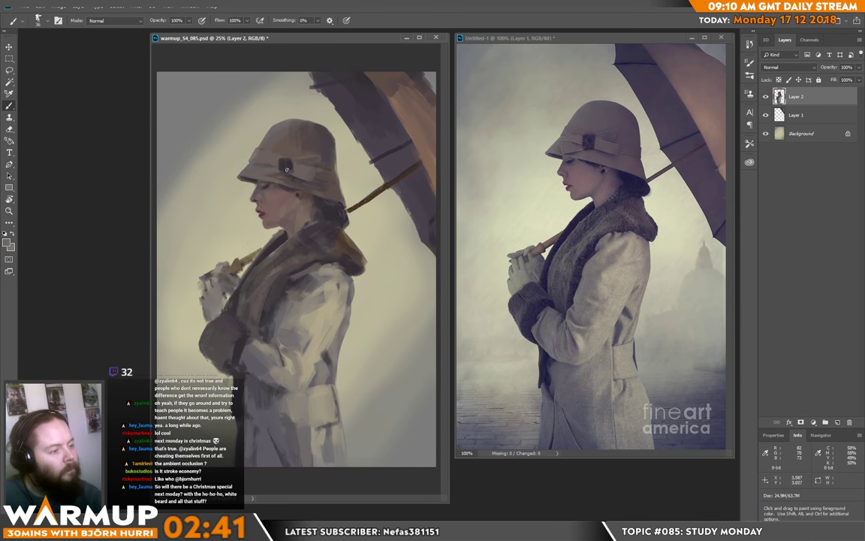
pyautogui.press('v')
pyautogui.press('b')
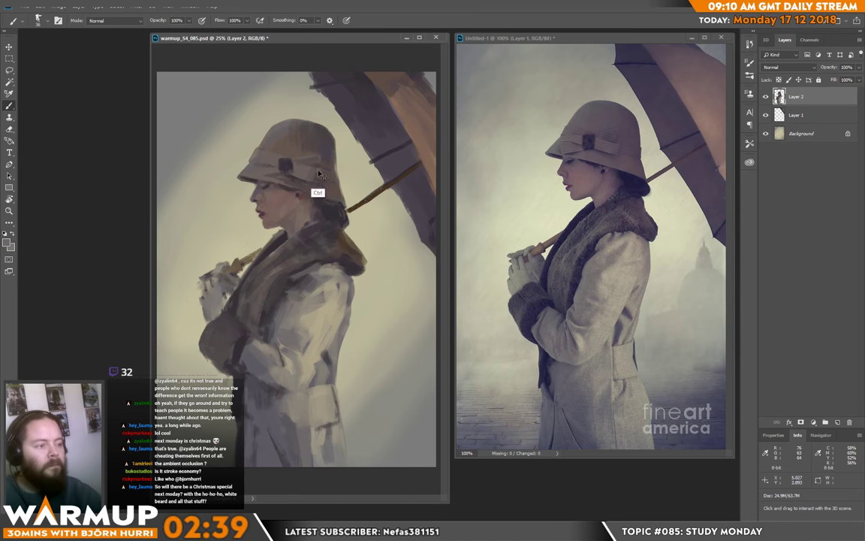
pyautogui.hotkey('ctrl', 's')
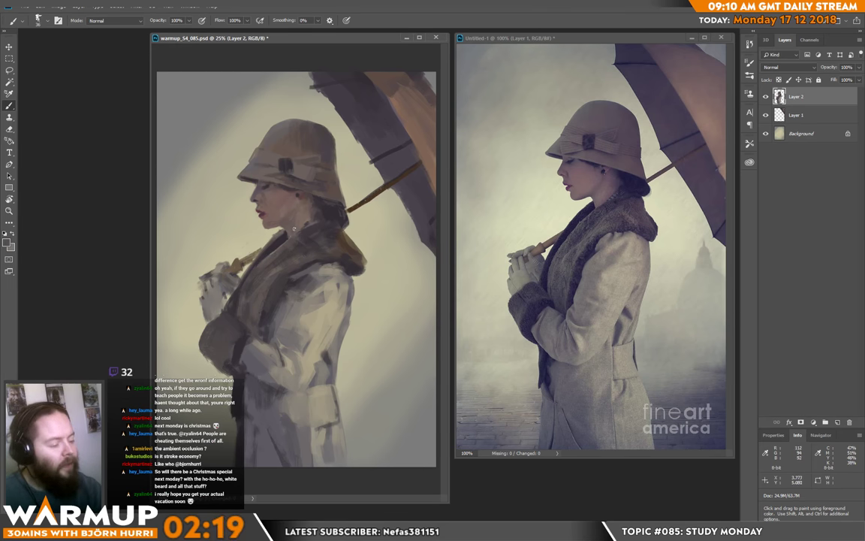
# Step: Enlarge the Brush to 70 px and paint the coat's shoulder and sleeve shading with sampled coat and collar tones
pyautogui.keyDown('alt'); pyautogui.click(294, 275); pyautogui.keyUp('alt')
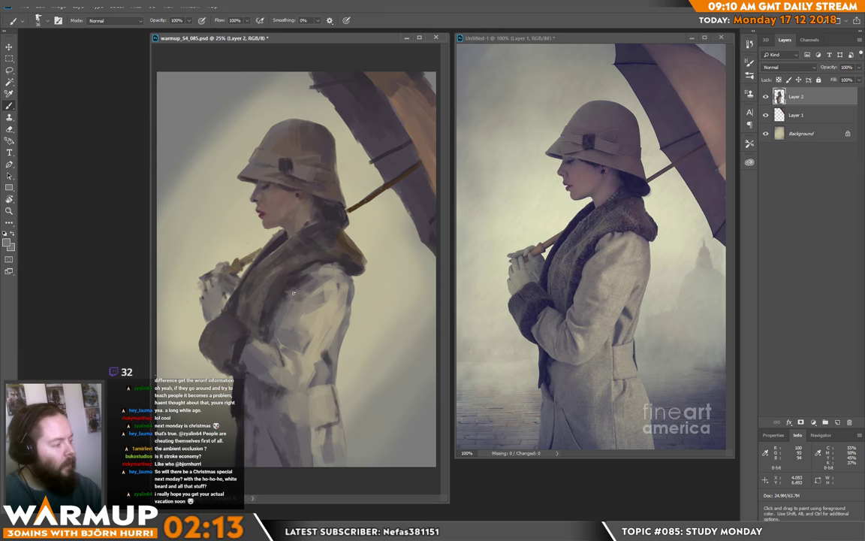
pyautogui.rightClick(293, 293)
pyautogui.keyDown('alt'); pyautogui.click(295, 285); pyautogui.keyUp('alt')
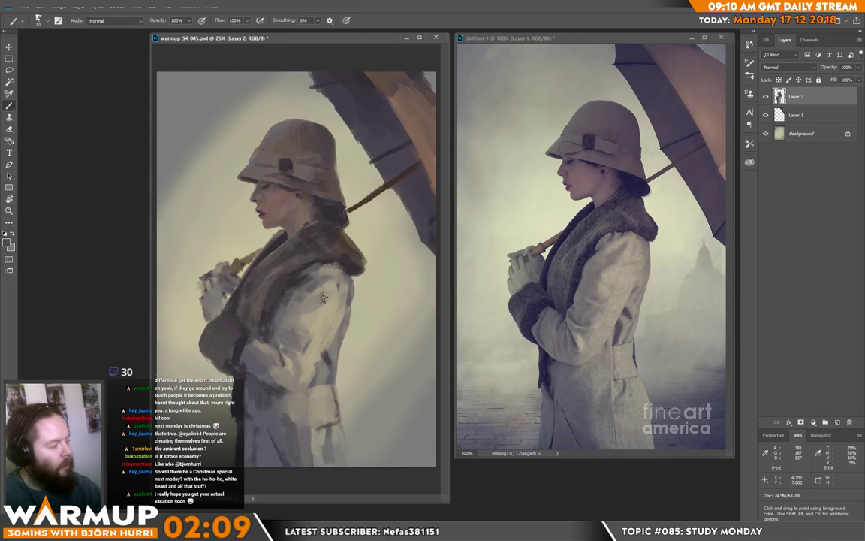
pyautogui.moveTo(305, 307); pyautogui.dragTo(289, 330)
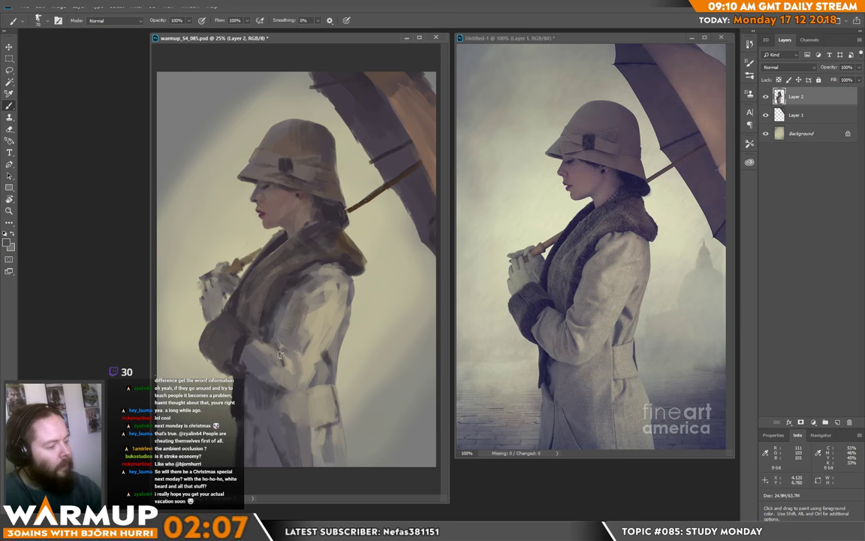
pyautogui.keyDown('alt'); pyautogui.click(348, 304); pyautogui.keyUp('alt')
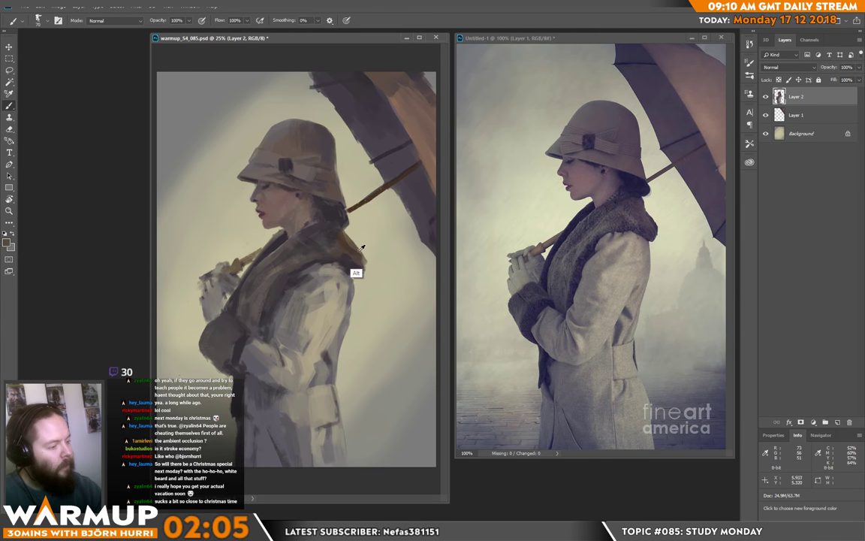
pyautogui.keyDown('alt'); pyautogui.click(358, 250); pyautogui.keyUp('alt')
pyautogui.moveTo(348, 297)
pyautogui.mouseDown()
pyautogui.moveTo(340, 332)
pyautogui.moveTo(299, 330)
pyautogui.moveTo(298, 347)
pyautogui.mouseUp()
# Step: Paint the back edge of the coat's sleeve from shoulder down to the waist with sampled coat tones
pyautogui.keyDown('alt'); pyautogui.click(347, 287); pyautogui.keyUp('alt')
pyautogui.keyDown('alt'); pyautogui.click(349, 321); pyautogui.keyUp('alt')
pyautogui.keyDown('alt'); pyautogui.click(333, 350); pyautogui.keyUp('alt')
pyautogui.keyDown('alt'); pyautogui.click(319, 363); pyautogui.keyUp('alt')
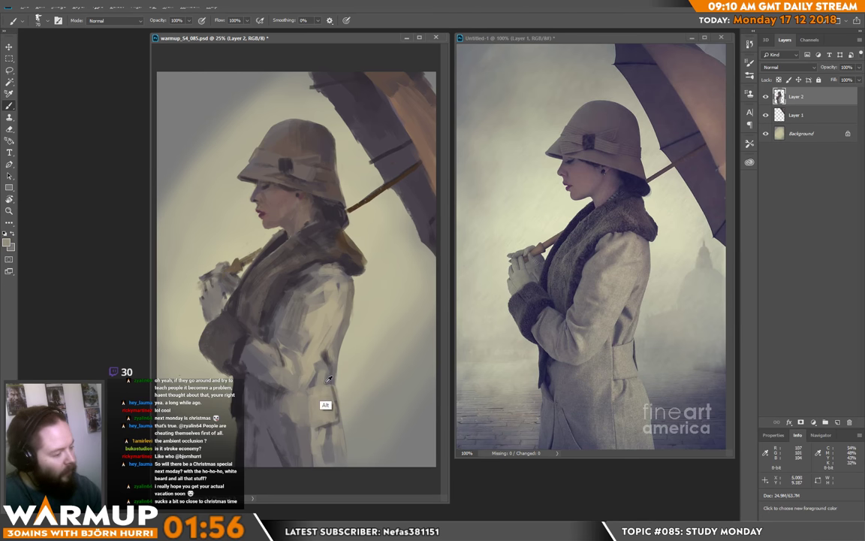
# Step: Reduce the Brush to 31 px and paint the pocket flap and skirt folds of the coat with sampled greys
pyautogui.rightClick(328, 379)
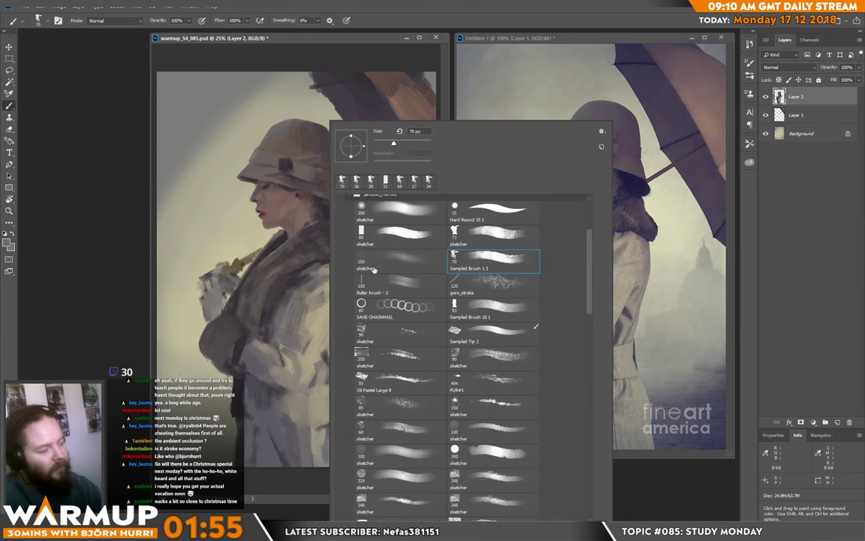
pyautogui.keyDown('alt'); pyautogui.click(309, 375); pyautogui.keyUp('alt')
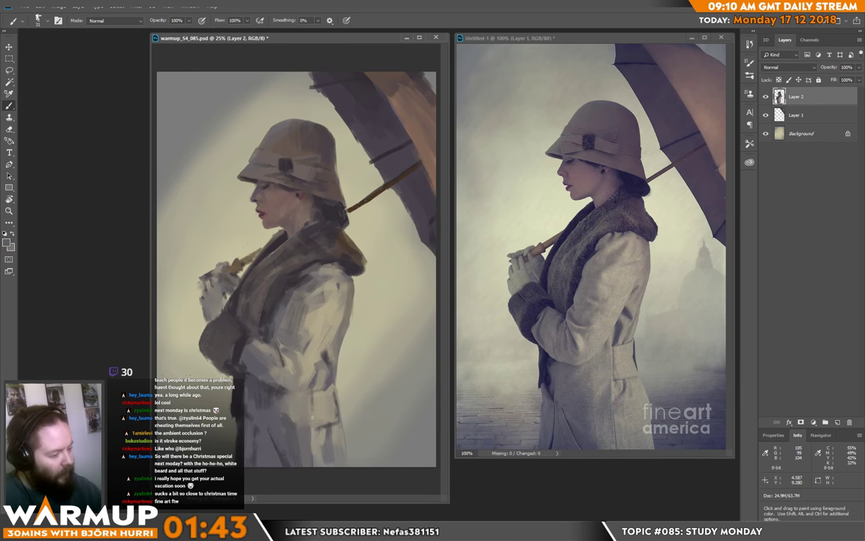
pyautogui.press('alt')
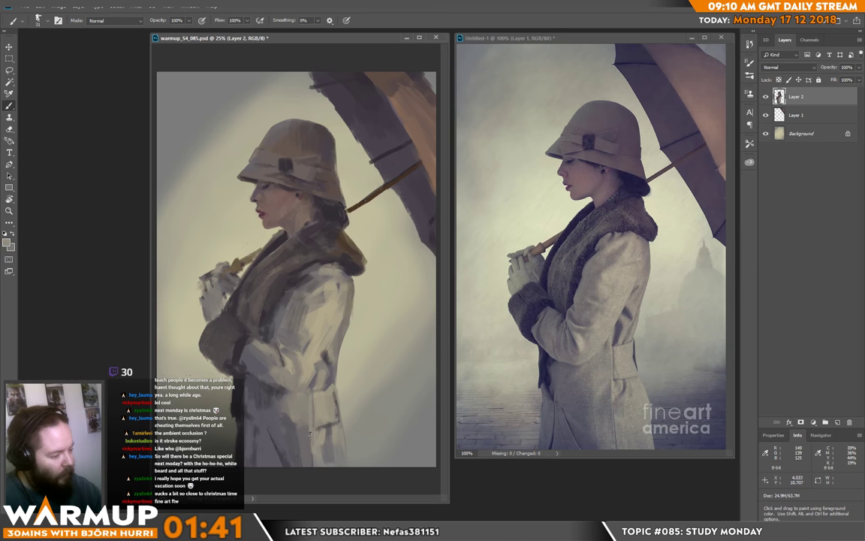
pyautogui.keyDown('alt'); pyautogui.click(279, 403); pyautogui.keyUp('alt')
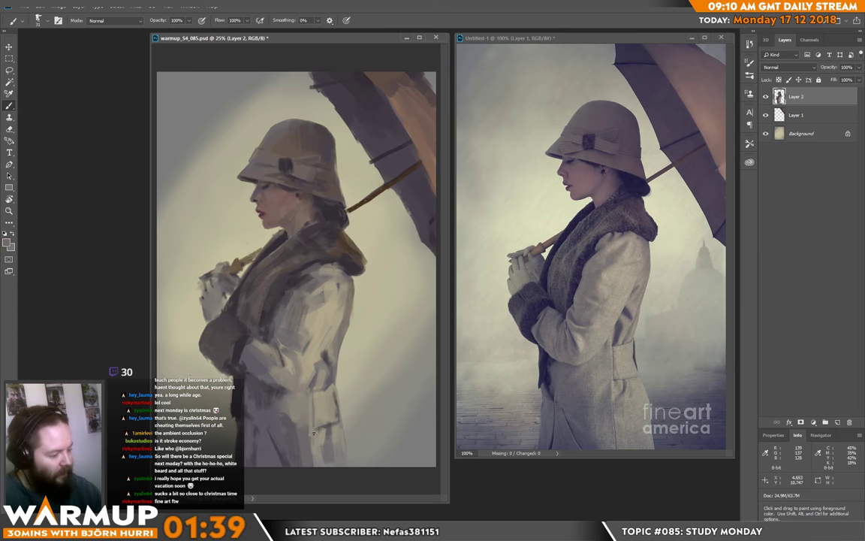
pyautogui.moveTo(282, 388); pyautogui.dragTo(282, 413)
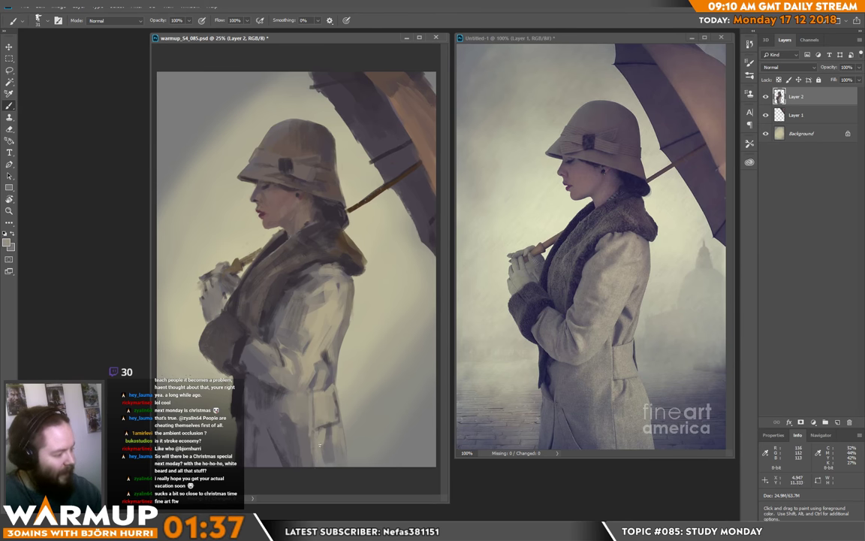
pyautogui.keyDown('alt'); pyautogui.click(327, 458); pyautogui.keyUp('alt')
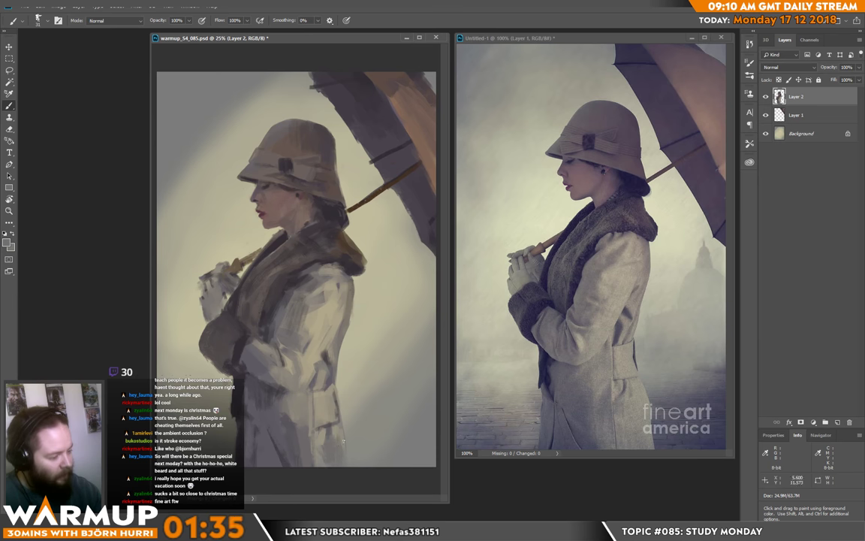
pyautogui.moveTo(312, 397); pyautogui.dragTo(310, 413)
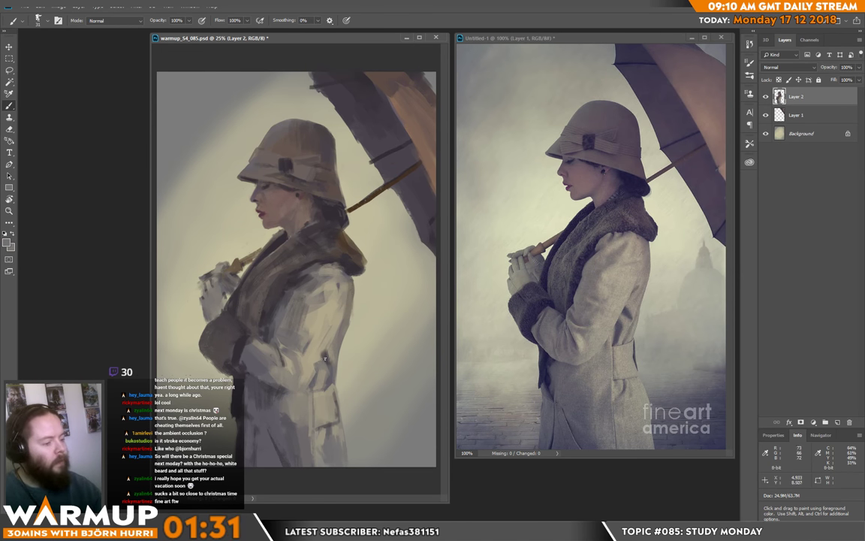
# Step: Lasso the area beside the coat's back, hide the selection edges and return to the Brush
pyautogui.press('l')
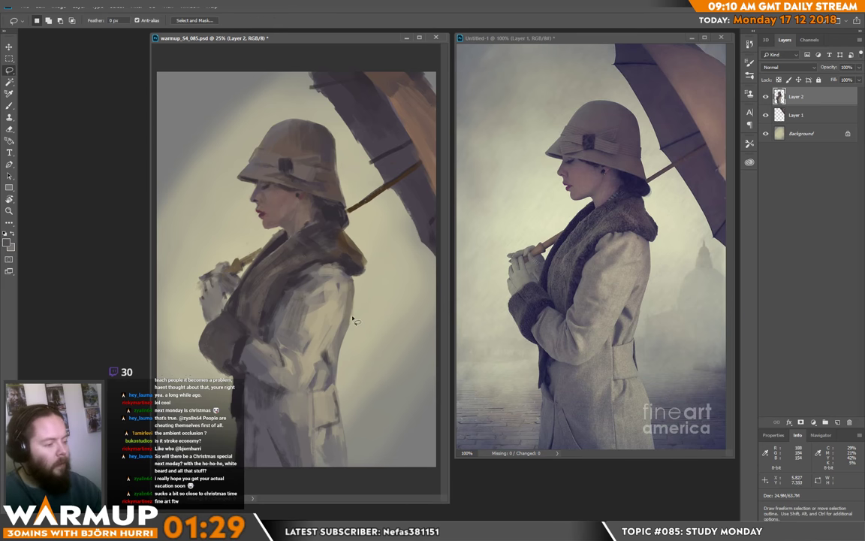
pyautogui.moveTo(347, 305)
pyautogui.mouseDown()
pyautogui.moveTo(289, 407)
pyautogui.moveTo(438, 295)
pyautogui.mouseUp()
pyautogui.hotkey('ctrl', 'h')
pyautogui.press('b')
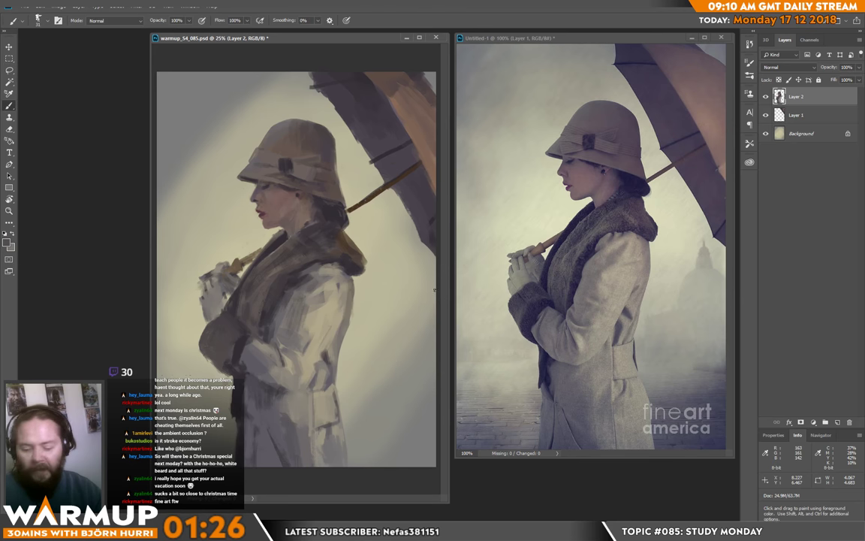
# Step: Set the Brush to 78 px, refine the coat's back edge and waist with sampled tones, and save the document
pyautogui.rightClick(387, 319)
pyautogui.click(456, 145)
pyautogui.keyDown('alt'); pyautogui.click(322, 369); pyautogui.keyUp('alt')
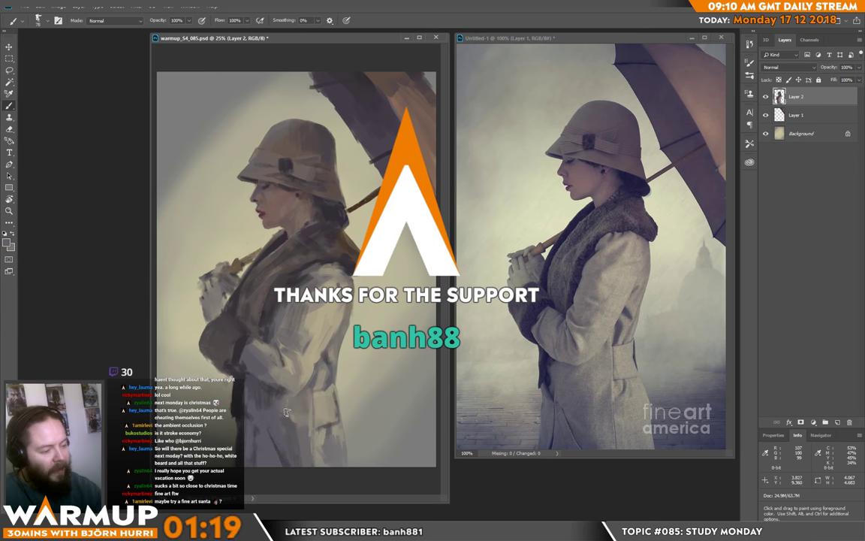
pyautogui.press('ctrl')
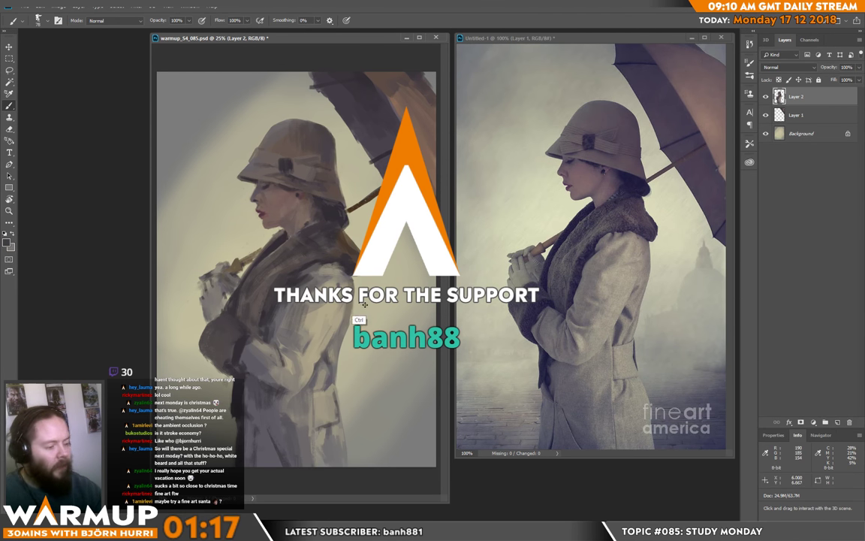
pyautogui.press('alt')
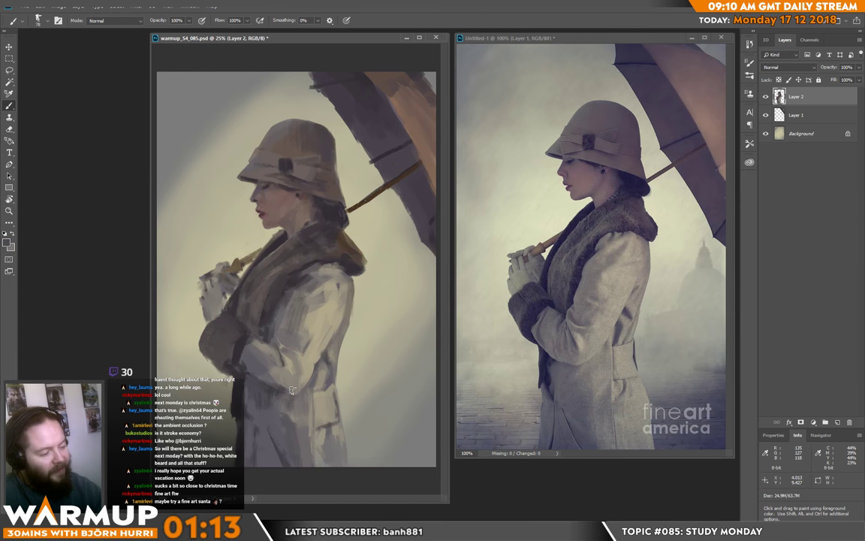
pyautogui.hotkey('ctrl', 's')
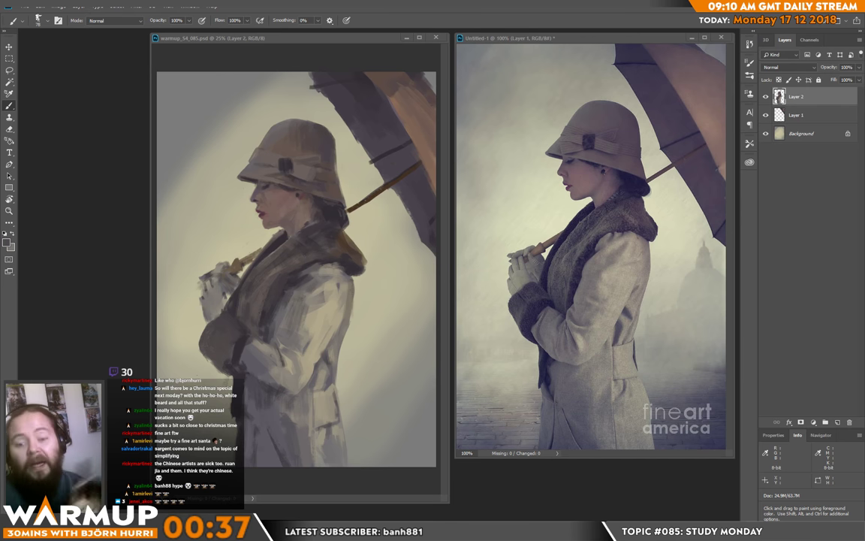
# Step: Paint darker strokes into the fur collar and cuff, and touch up the sleeve with sampled tones
pyautogui.click(308, 259)
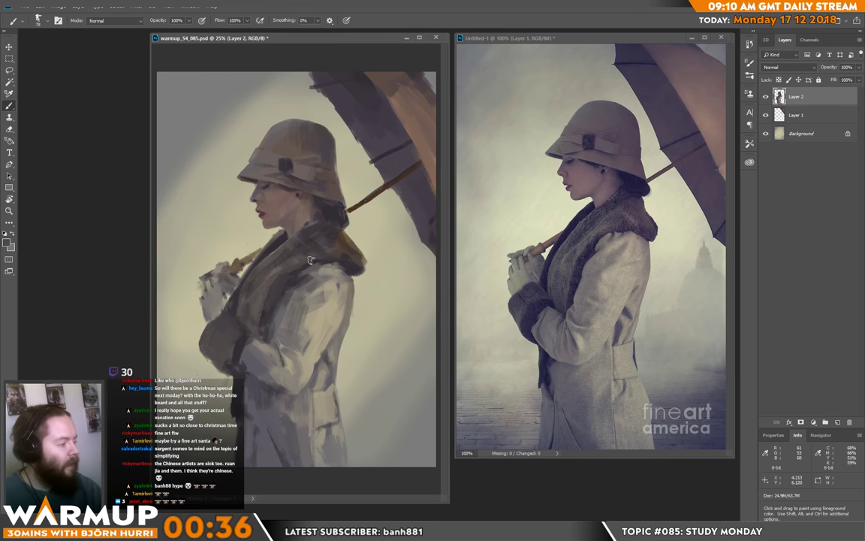
pyautogui.keyDown('alt'); pyautogui.click(271, 314); pyautogui.keyUp('alt')
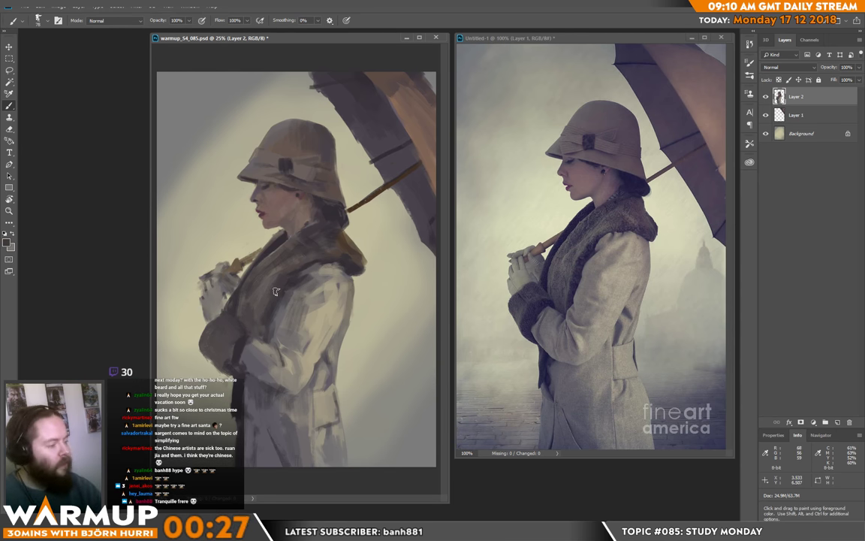
pyautogui.keyDown('alt'); pyautogui.click(202, 432); pyautogui.keyUp('alt')
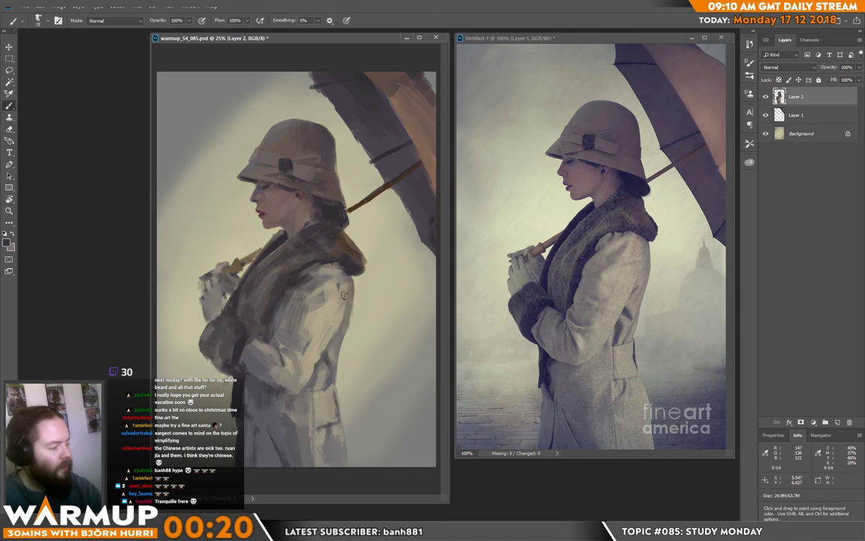
pyautogui.keyDown('alt'); pyautogui.click(274, 344); pyautogui.keyUp('alt')
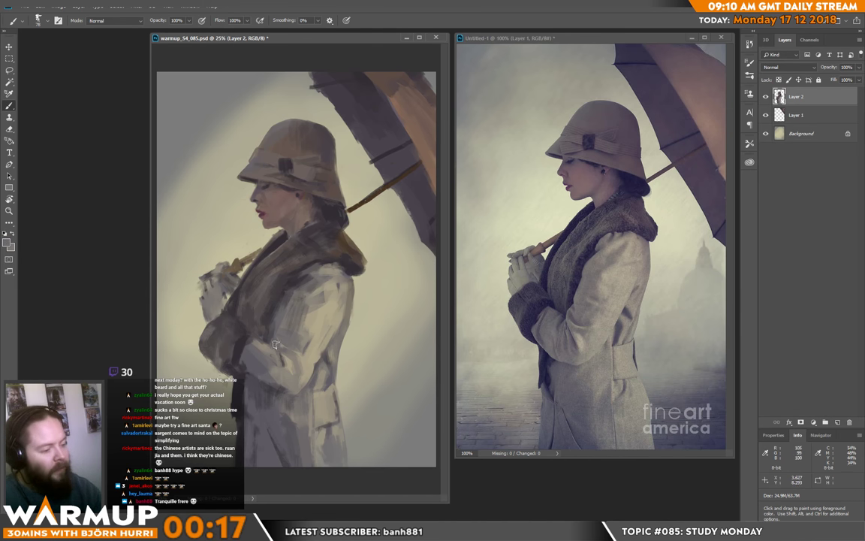
# Step: Reduce the Brush to 37 px and paint the forearm folds and the fur cuff's lower edge with sampled tones
pyautogui.rightClick(257, 304)
pyautogui.keyDown('alt'); pyautogui.click(272, 328); pyautogui.keyUp('alt')
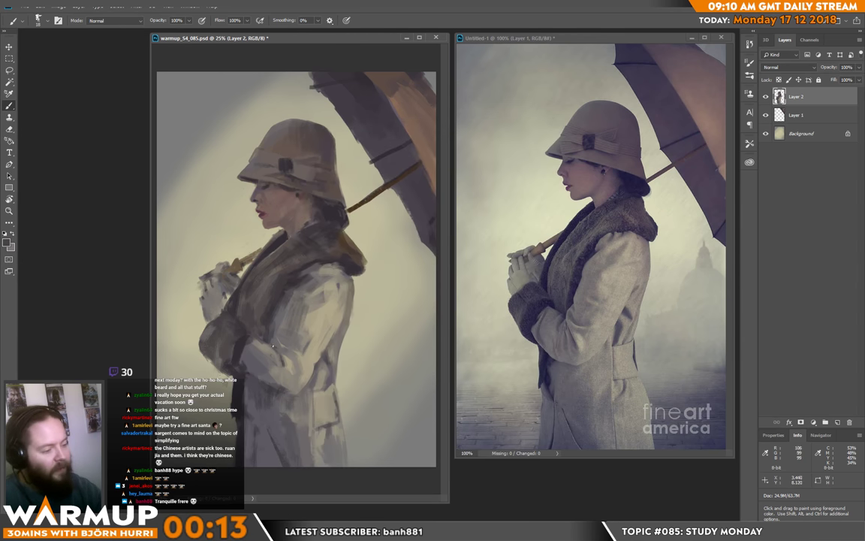
pyautogui.rightClick(272, 346)
pyautogui.press('Escape')
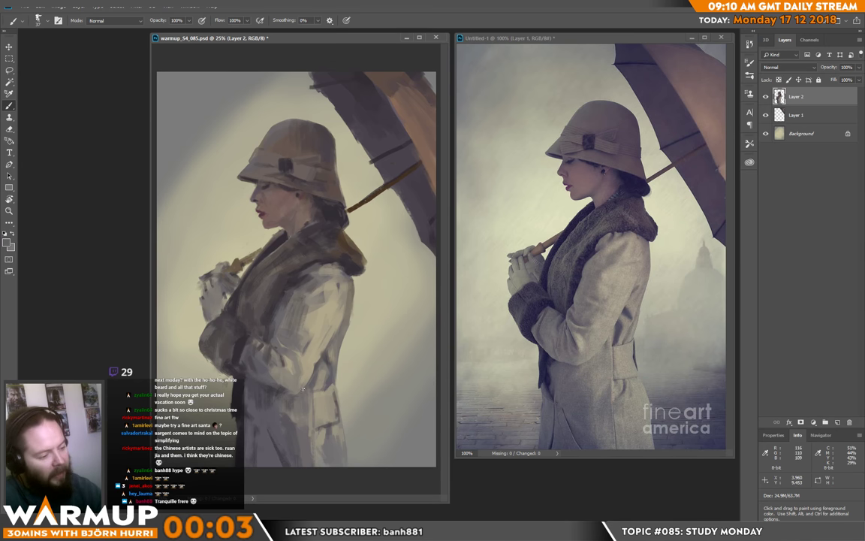
pyautogui.keyDown('alt'); pyautogui.click(215, 331); pyautogui.keyUp('alt')
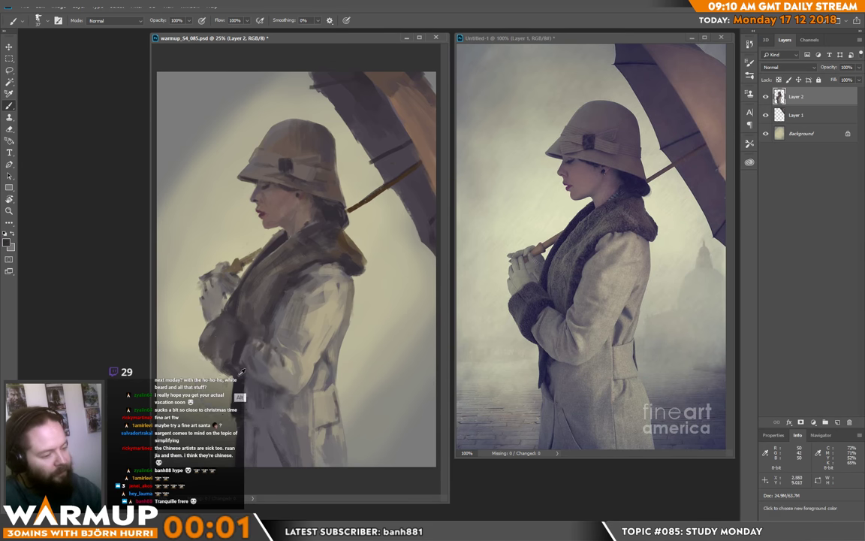
pyautogui.keyDown('alt'); pyautogui.click(238, 383); pyautogui.keyUp('alt')
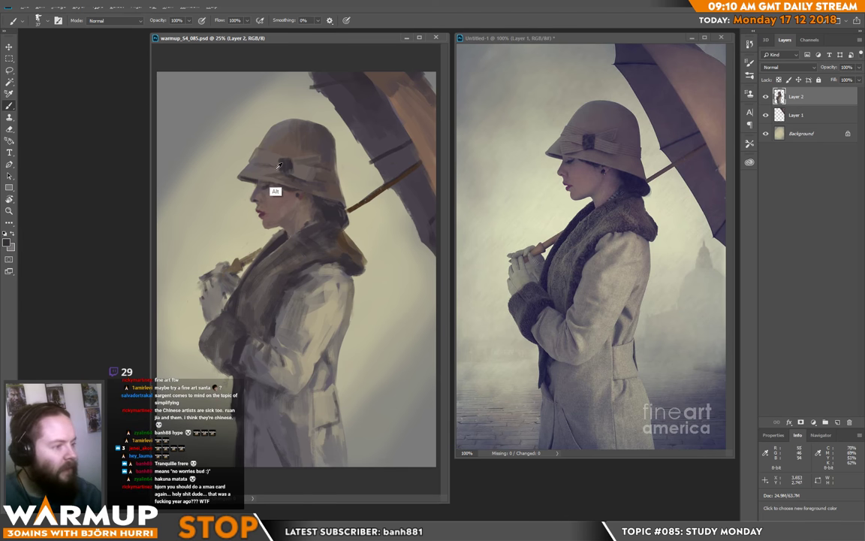
# Step: Touch up the front of the hat's ribbon with a sampled brown-grey and save the document
pyautogui.keyDown('alt'); pyautogui.click(251, 194); pyautogui.keyUp('alt')
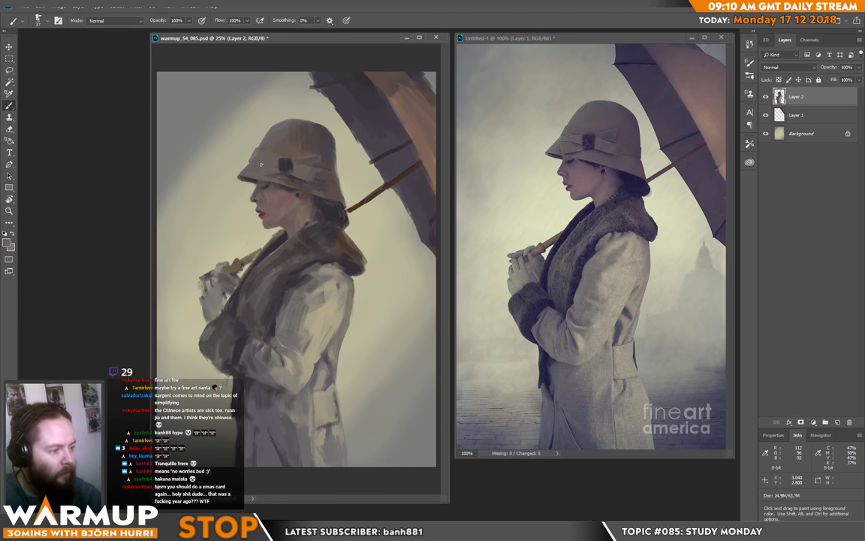
pyautogui.moveTo(261, 164); pyautogui.dragTo(272, 162)
pyautogui.hotkey('ctrl', 's')
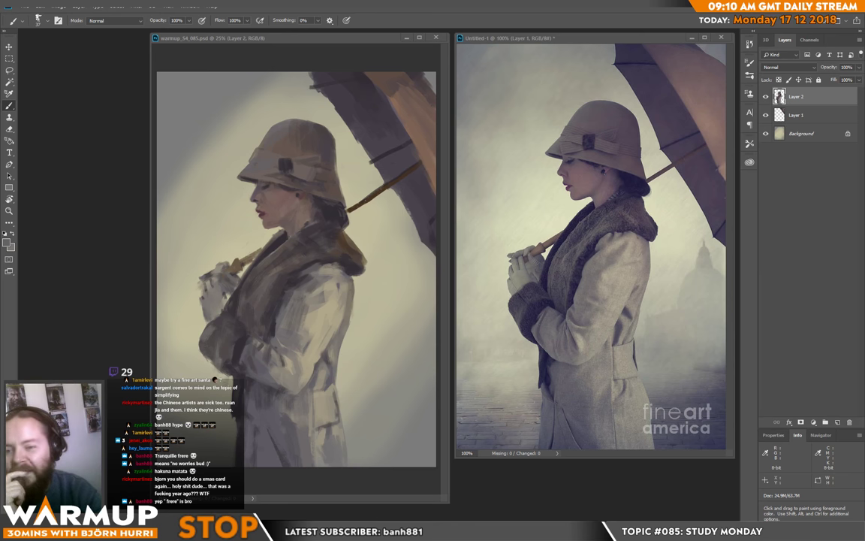
# Step: Switch to the browser, examine the Silly Christmas Card post and its full-size image, and return to the painting
pyautogui.moveTo(446, 11); pyautogui.dragTo(520, 38)
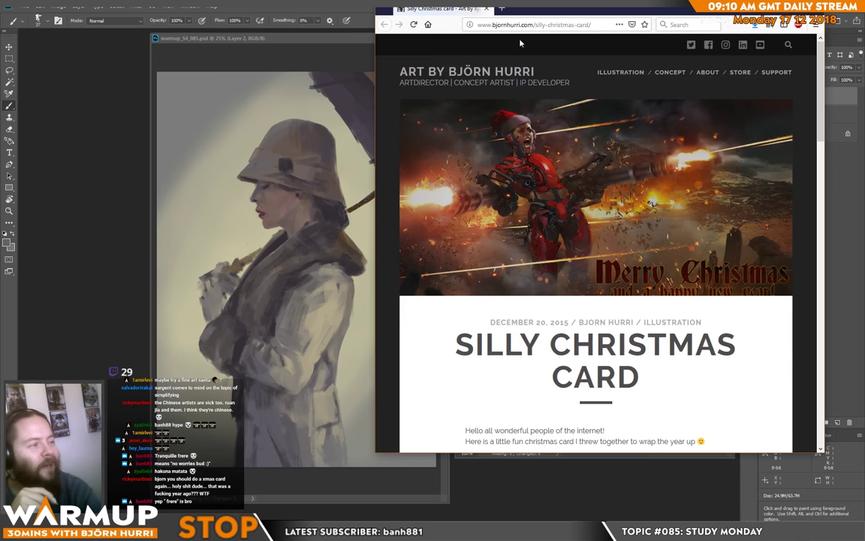
pyautogui.doubleClick(589, 8)
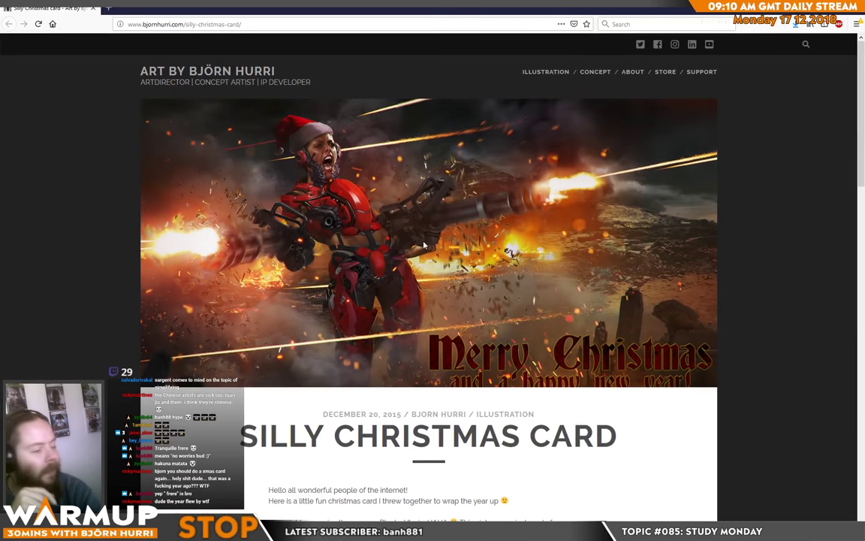
pyautogui.scroll(-1, 503, 345)
pyautogui.scroll(-5, 504, 345)
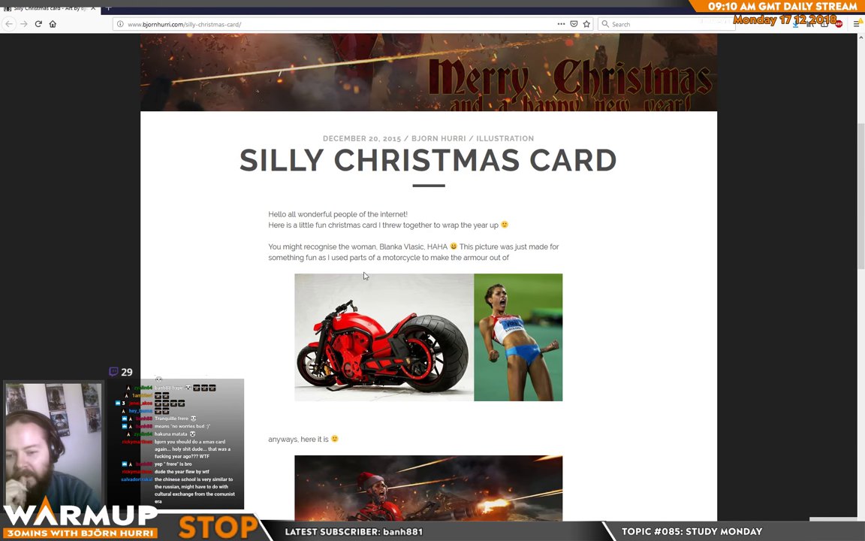
pyautogui.scroll(-5, 364, 276)
pyautogui.click(400, 236)
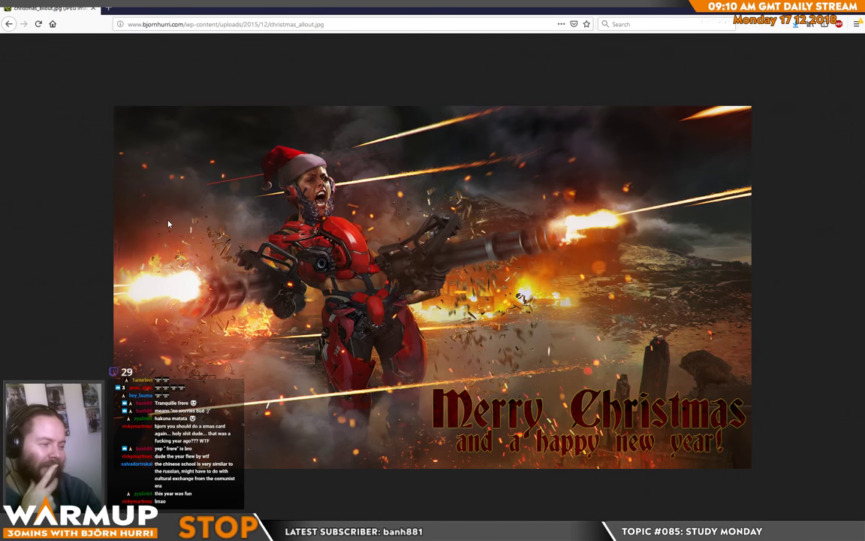
pyautogui.click(9, 24)
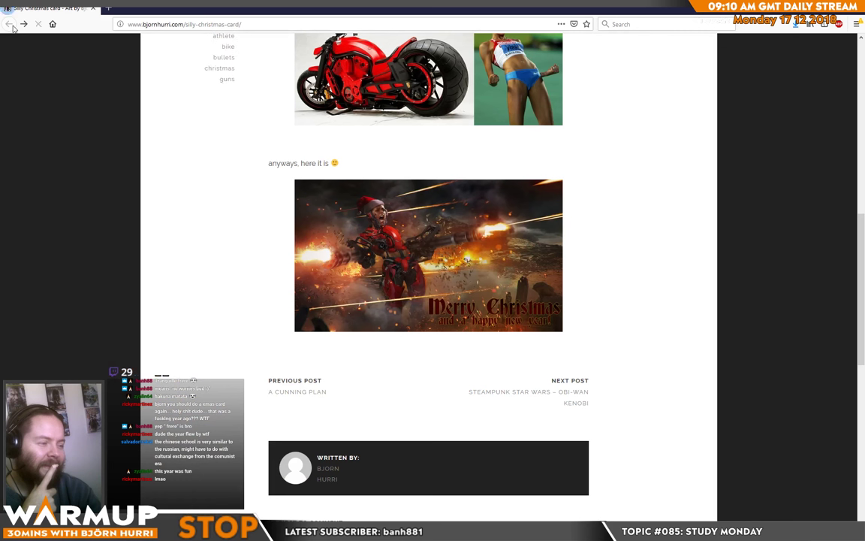
pyautogui.scroll(1, 269, 195)
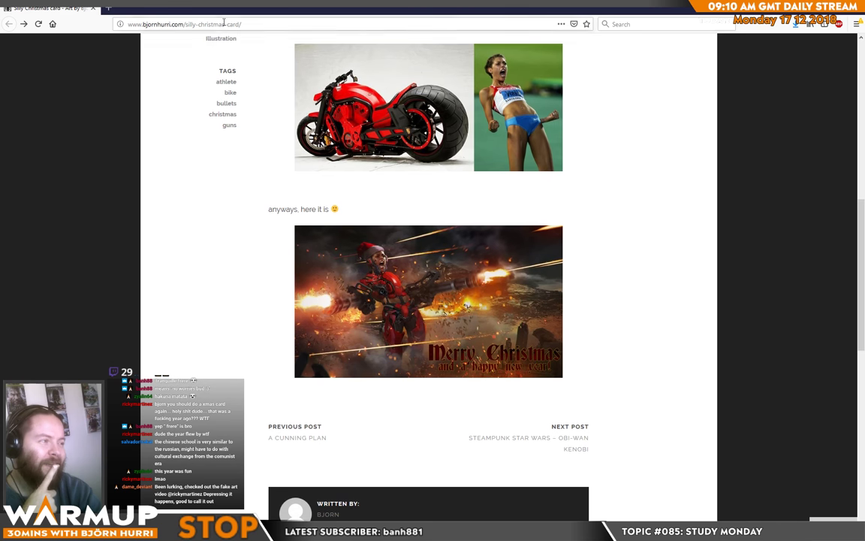
pyautogui.click(23, 24)
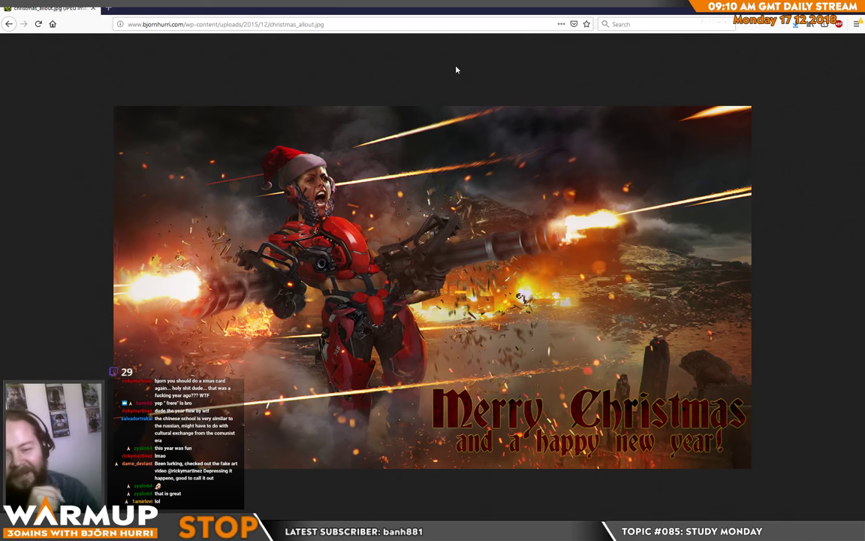
pyautogui.click(8, 24)
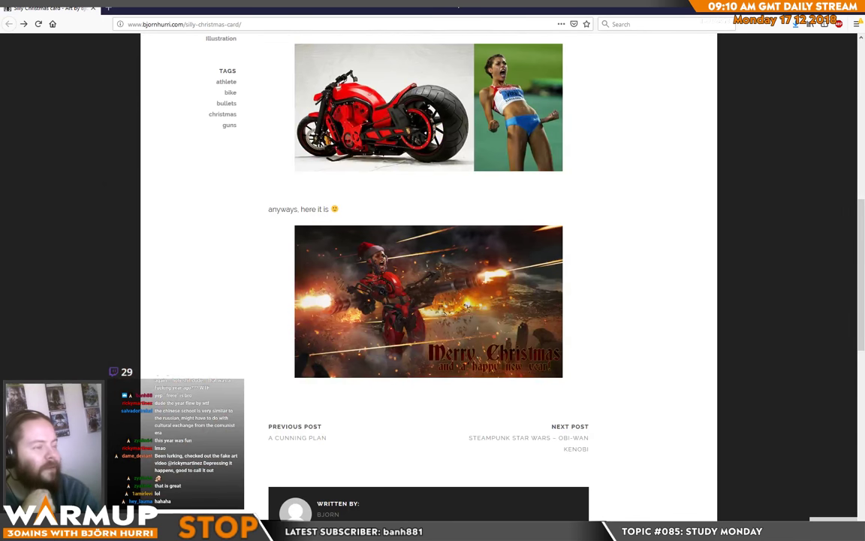
pyautogui.moveTo(415, 8)
pyautogui.mouseDown()
pyautogui.moveTo(31, 133)
pyautogui.moveTo(0, 134)
pyautogui.mouseUp()
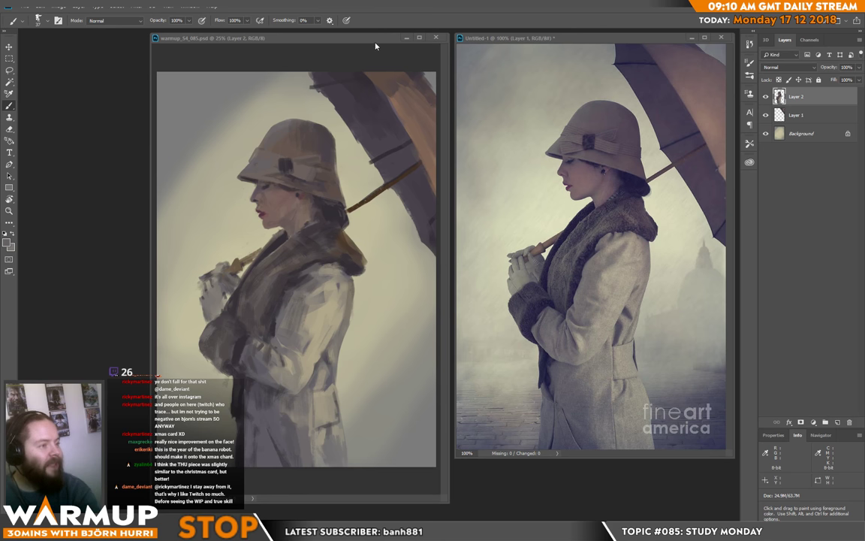
# Step: Add two Brightness/Contrast adjustment layers, set the upper one to brightness -7 and contrast 21, and save the document
pyautogui.click(814, 422)
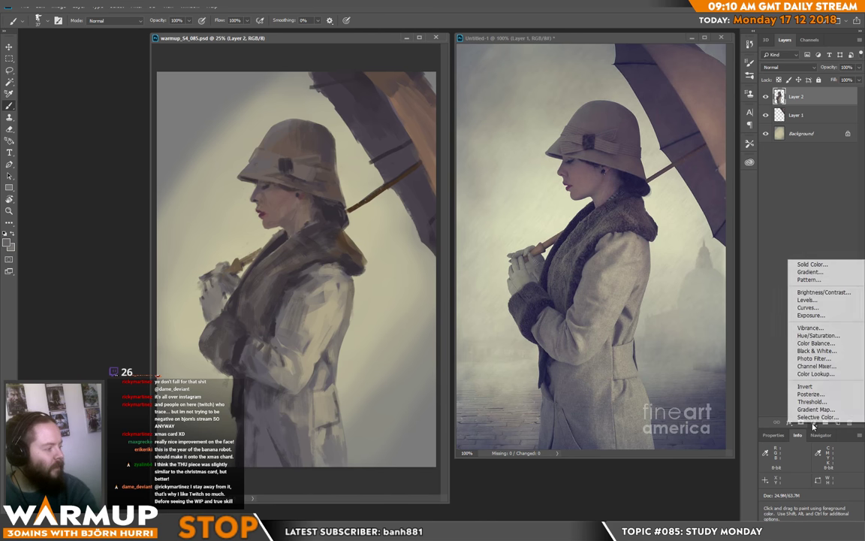
pyautogui.click(813, 294)
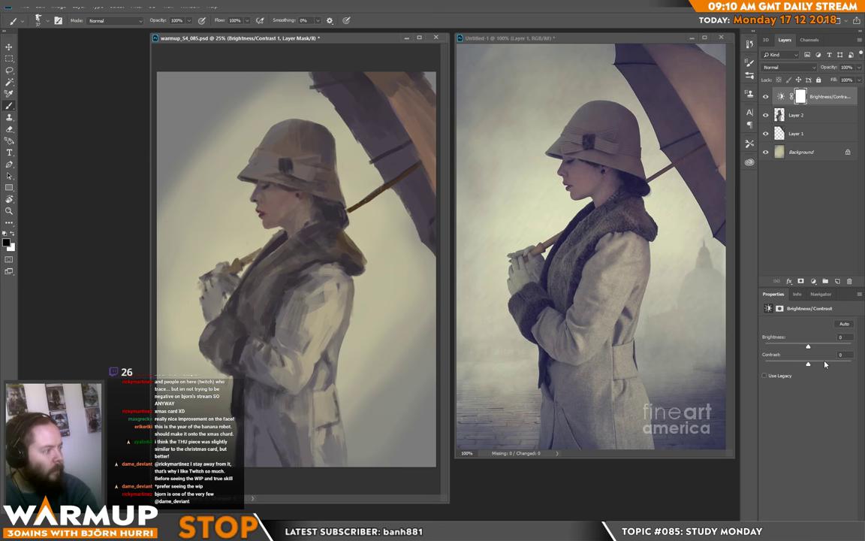
pyautogui.click(813, 280)
pyautogui.click(823, 320)
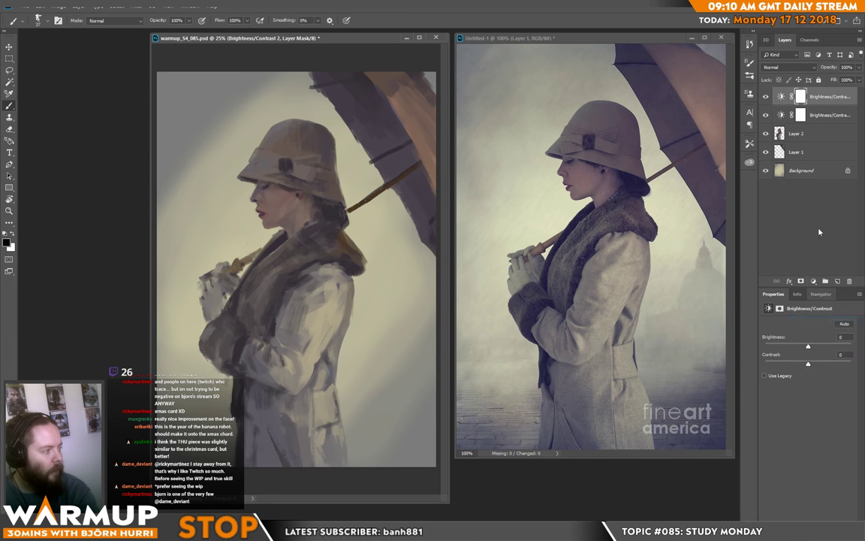
pyautogui.moveTo(808, 363)
pyautogui.mouseDown()
pyautogui.moveTo(817, 366)
pyautogui.moveTo(807, 348)
pyautogui.mouseUp()
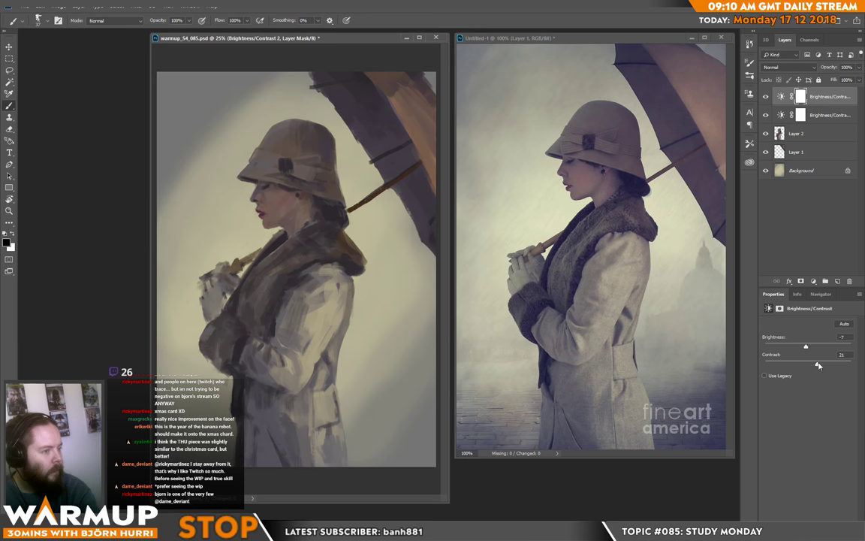
pyautogui.hotkey('ctrl', 's')
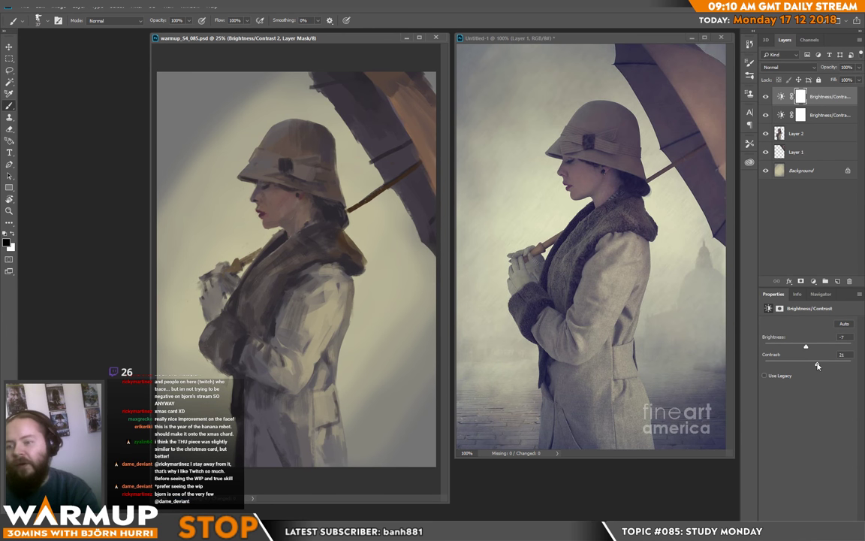